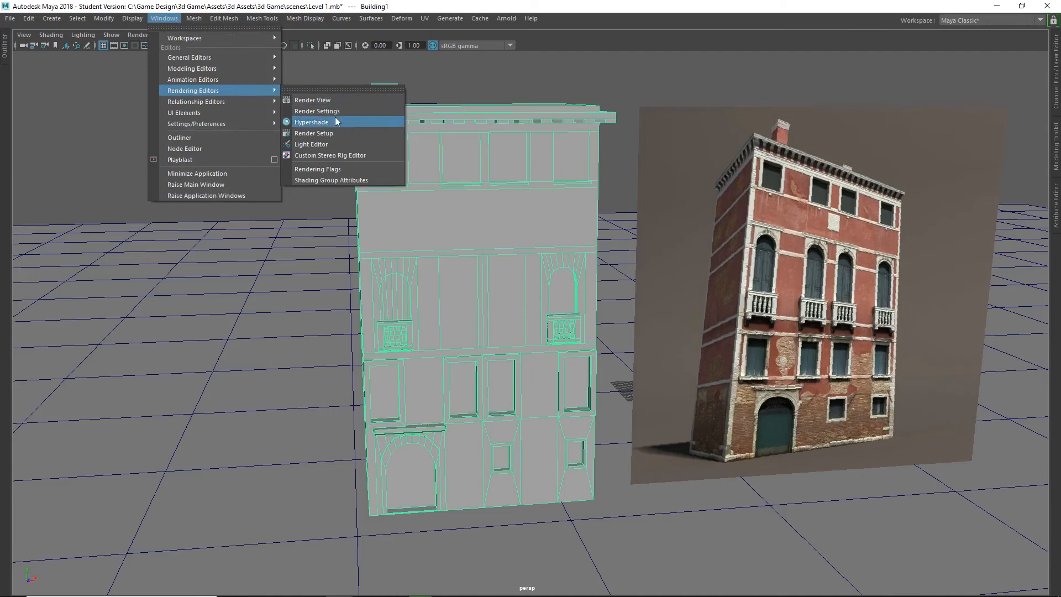
# Open the Hypershade editor and maximize its window.
pyautogui.click(326, 122)
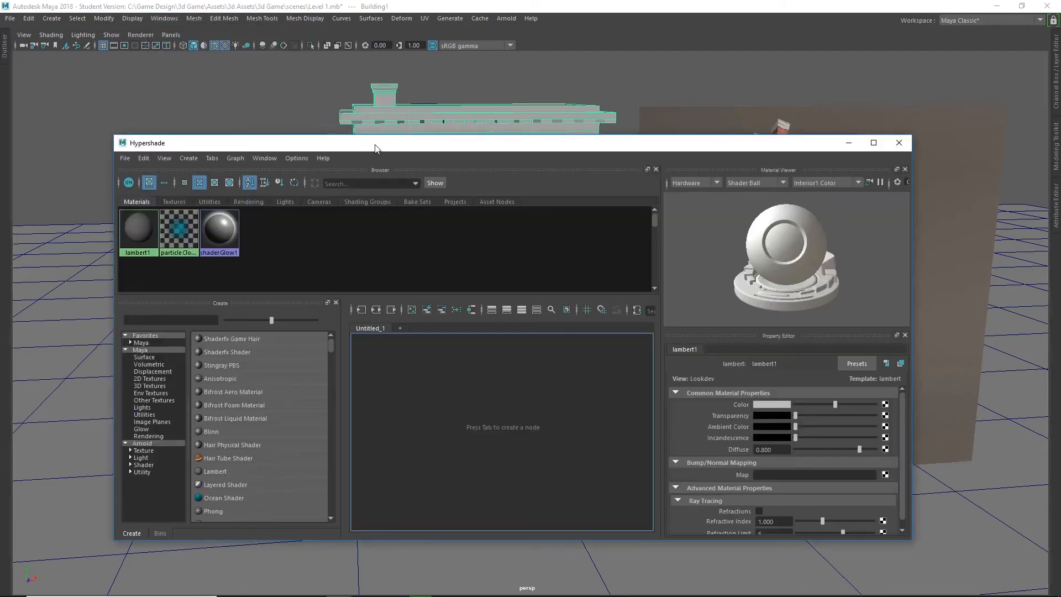
pyautogui.moveTo(390, 147); pyautogui.dragTo(427, 153)
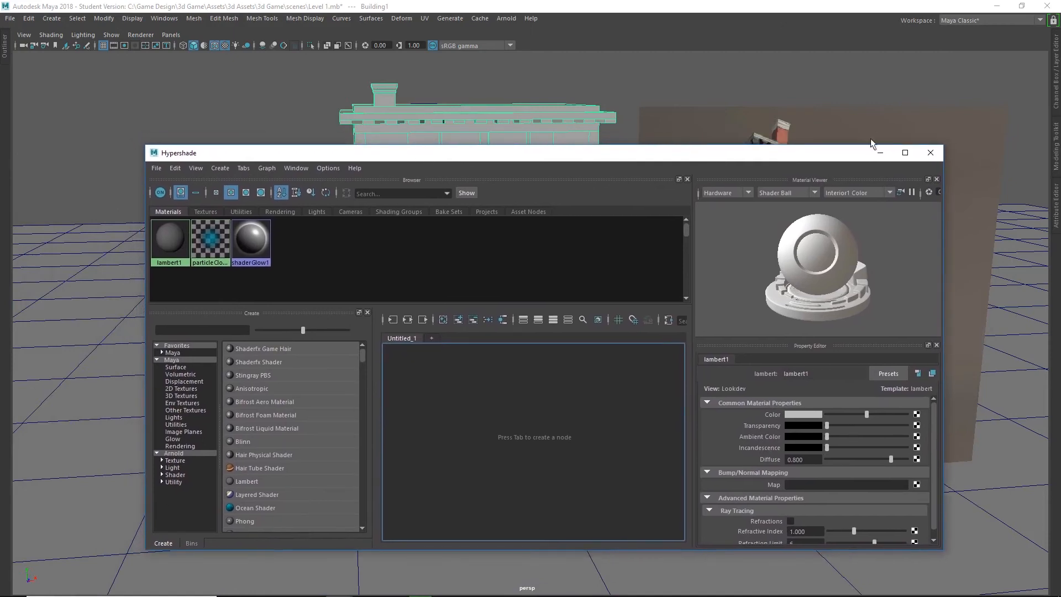
pyautogui.click(905, 153)
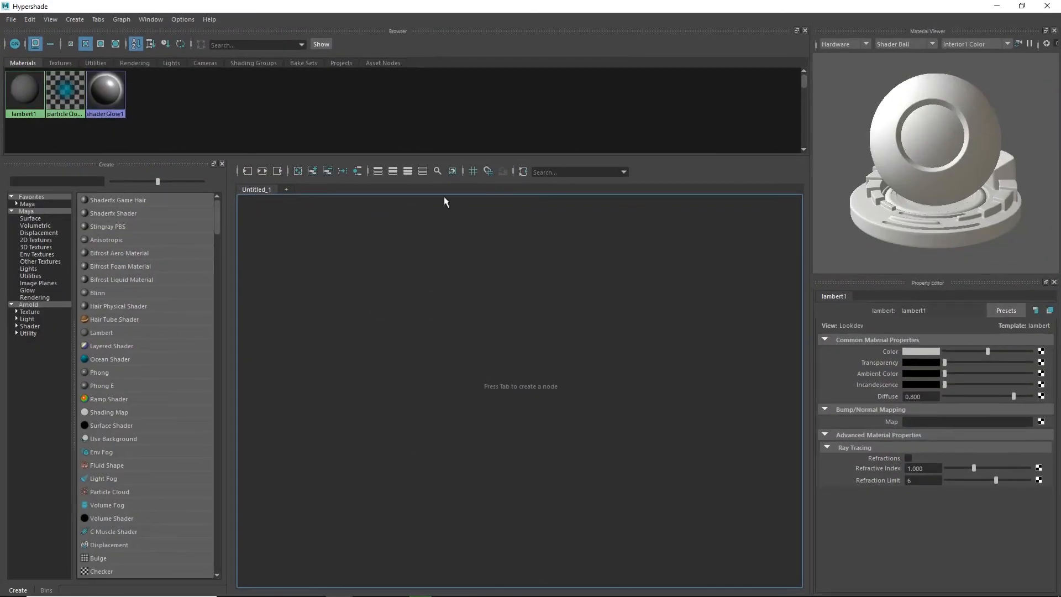
# Look through the Maya and Arnold node categories available for creating render nodes.
pyautogui.click(41, 297)
pyautogui.click(37, 276)
pyautogui.click(38, 254)
pyautogui.click(36, 226)
pyautogui.click(31, 312)
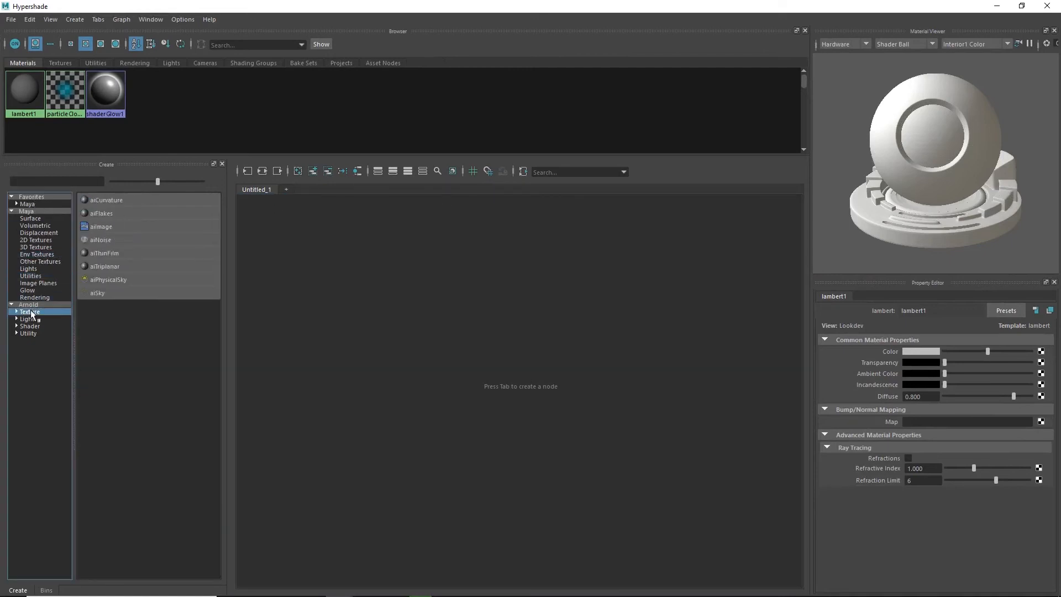
pyautogui.click(27, 319)
pyautogui.click(28, 333)
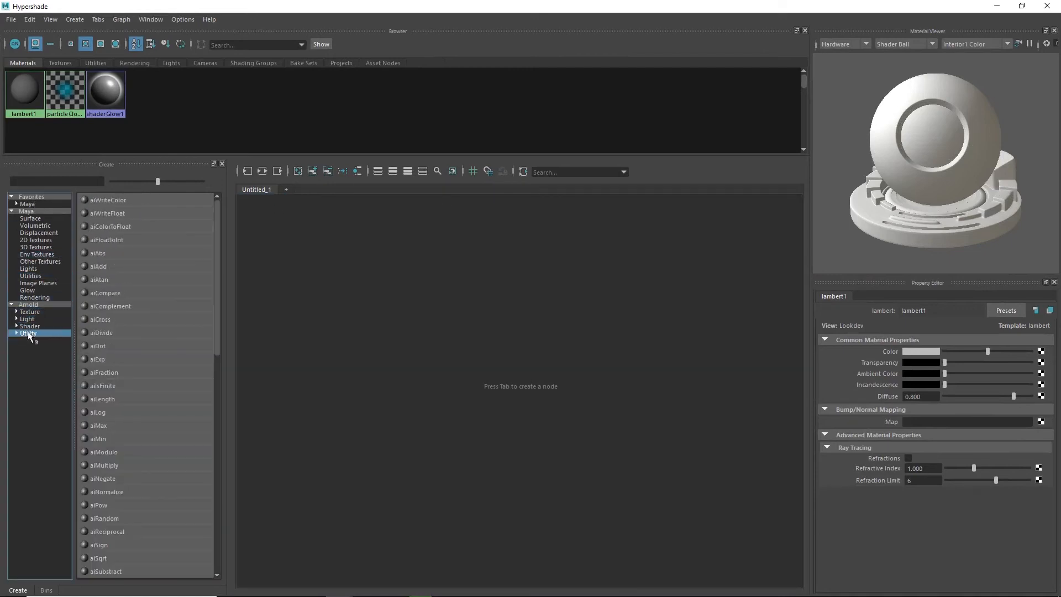
# Collapse the Arnold node category and create a Lambert material from the Maya favorites.
pyautogui.click(12, 305)
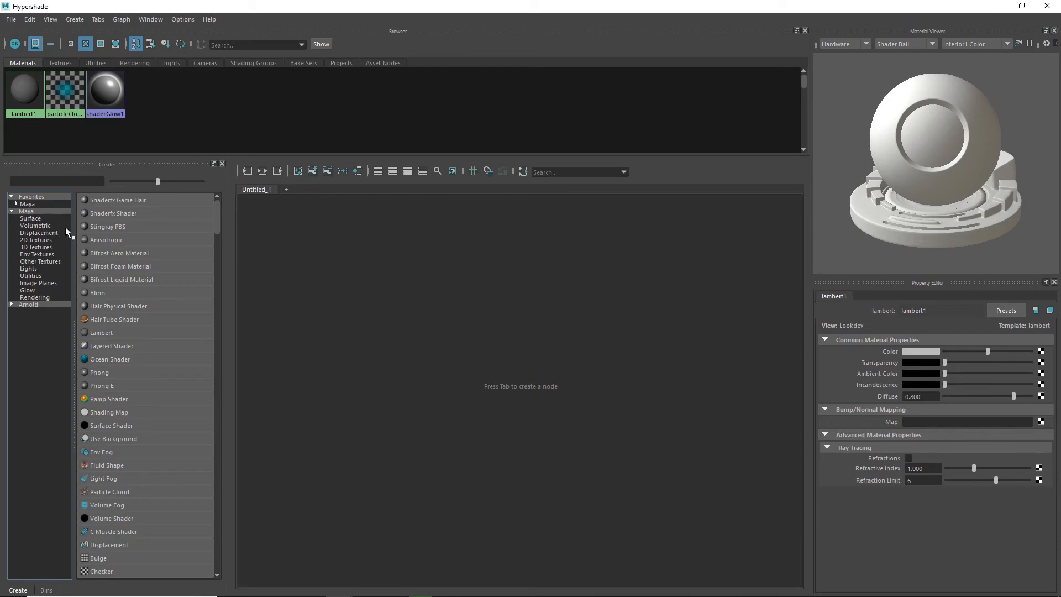
pyautogui.click(16, 204)
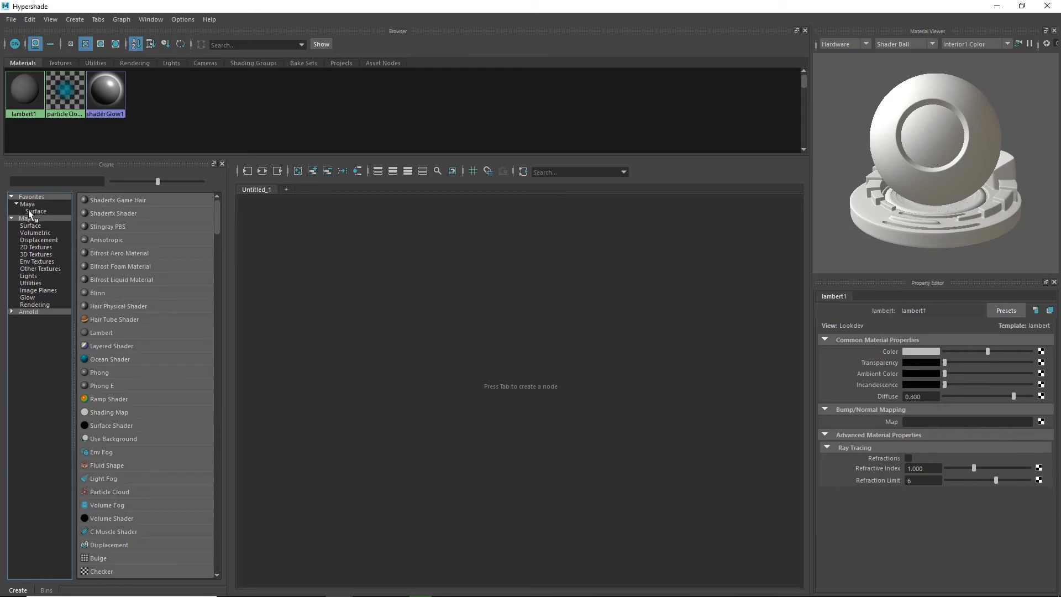
pyautogui.click(33, 206)
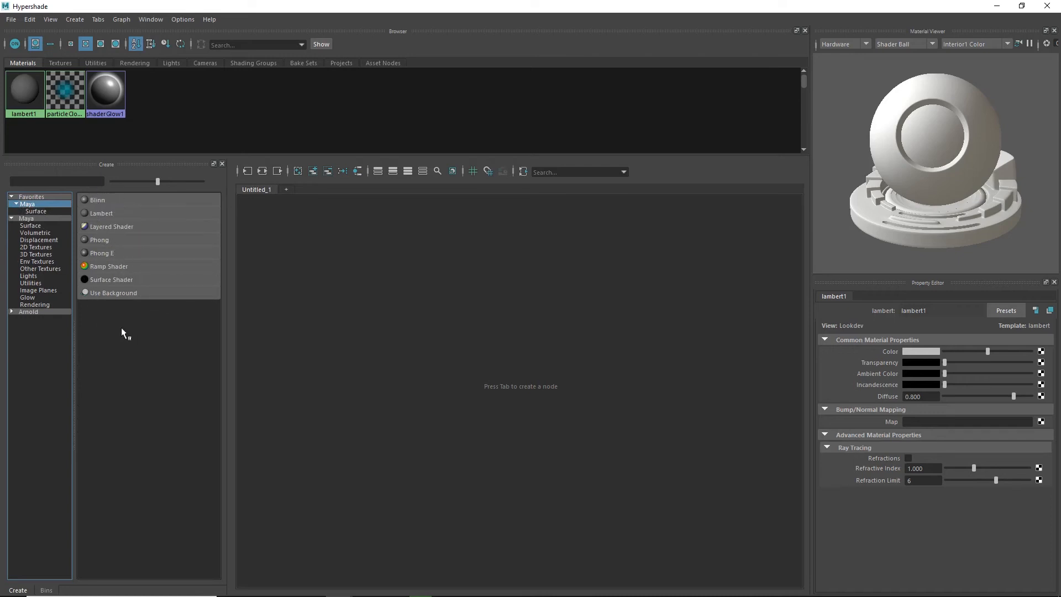
pyautogui.click(110, 213)
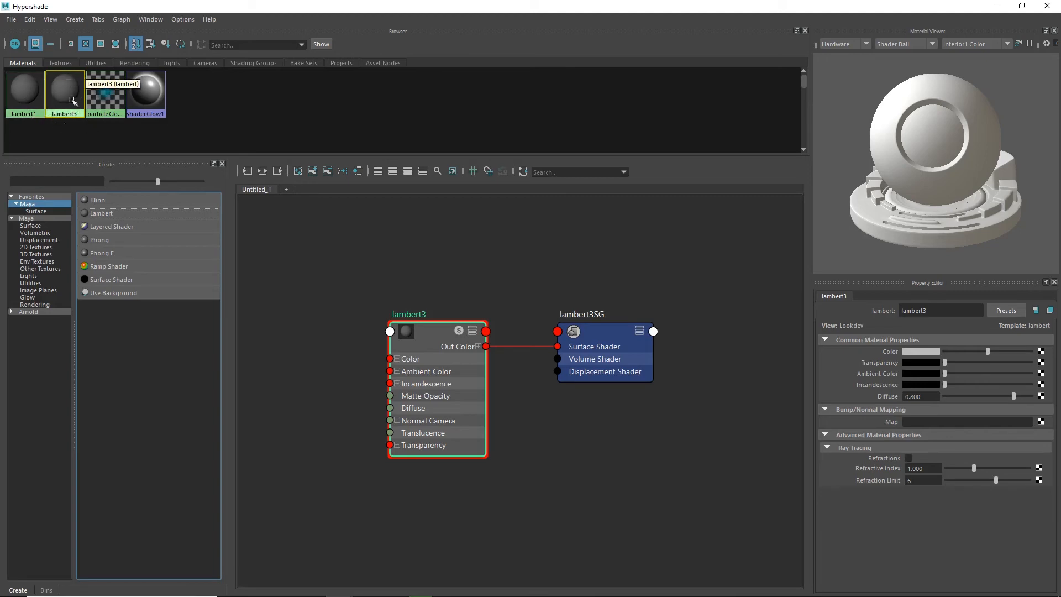
# Rename the new Lambert material as Brick.
pyautogui.doubleClick(934, 310)
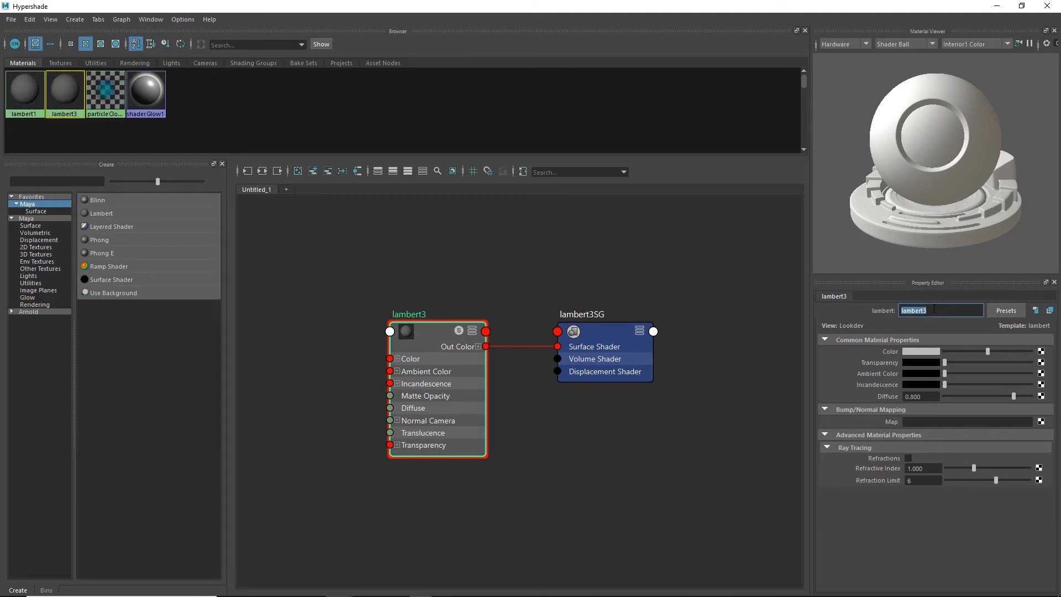
pyautogui.write('Brick')
pyautogui.press('Return')
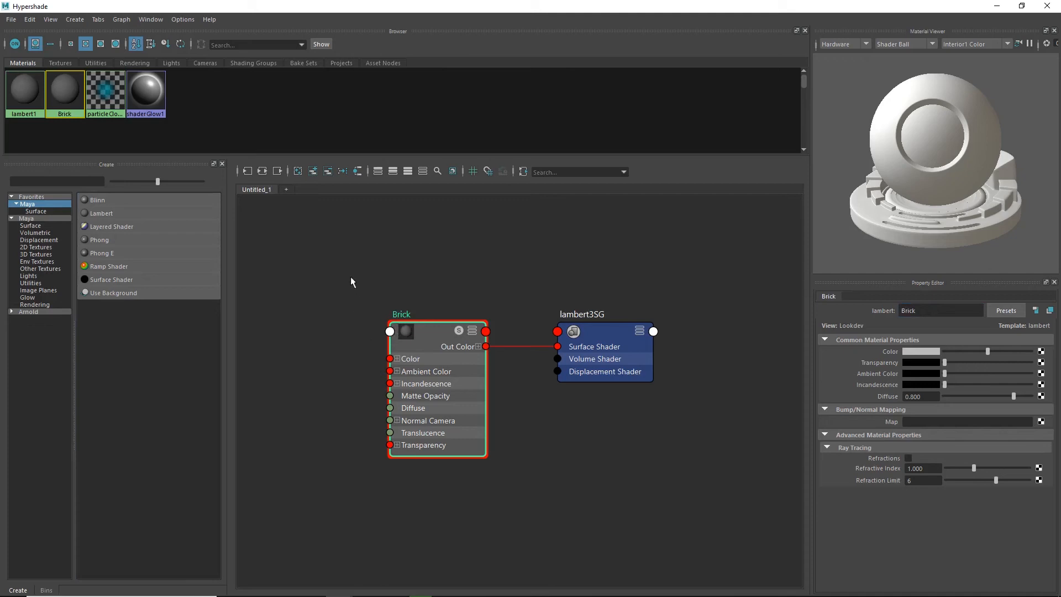
# Examine the Brick material node and its connection to the shading group in the node graph.
pyautogui.moveTo(354, 273); pyautogui.dragTo(629, 441)
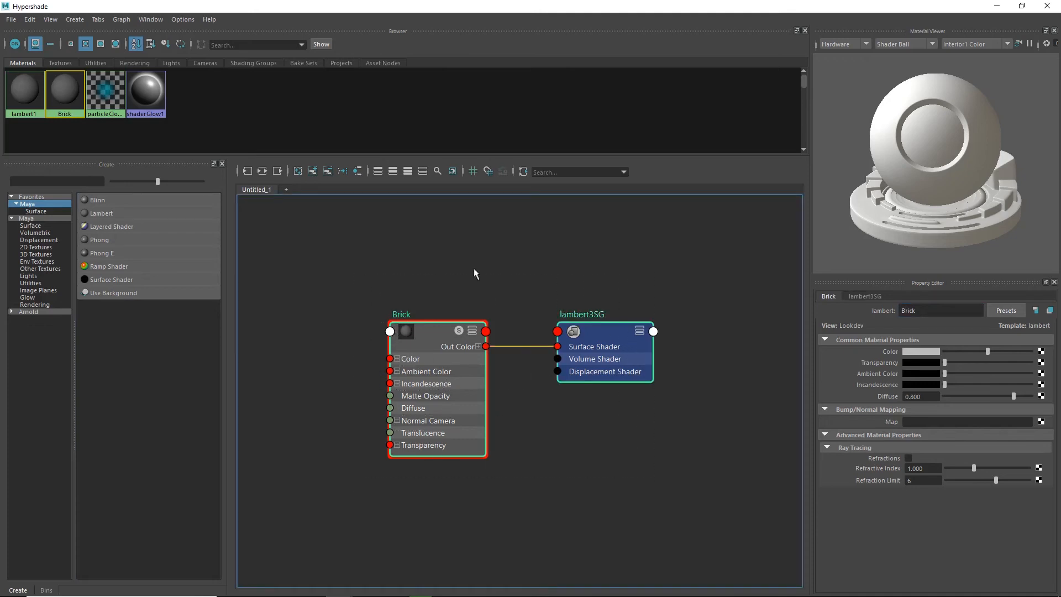
pyautogui.scroll(-10, 449, 345)
pyautogui.scroll(10, 449, 345)
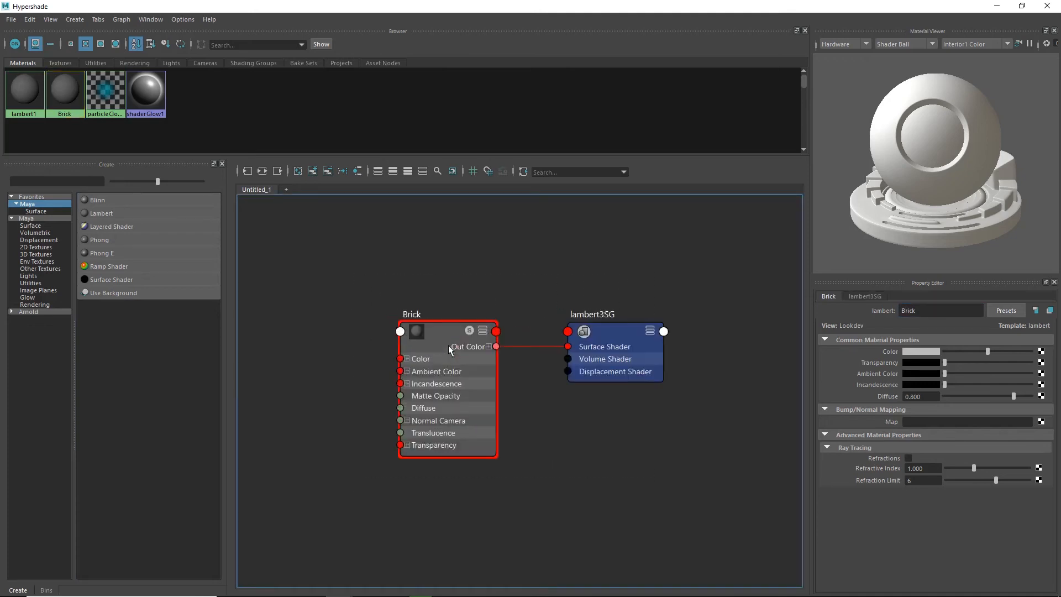
pyautogui.scroll(5, 450, 319)
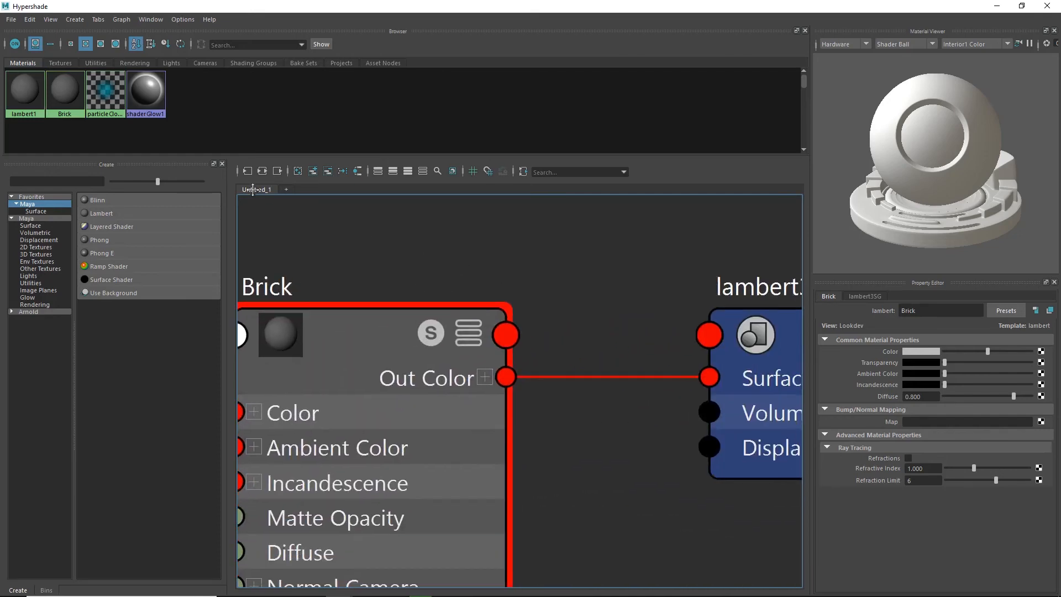
pyautogui.scroll(-8, 475, 354)
pyautogui.scroll(3, 488, 372)
pyautogui.scroll(4, 488, 373)
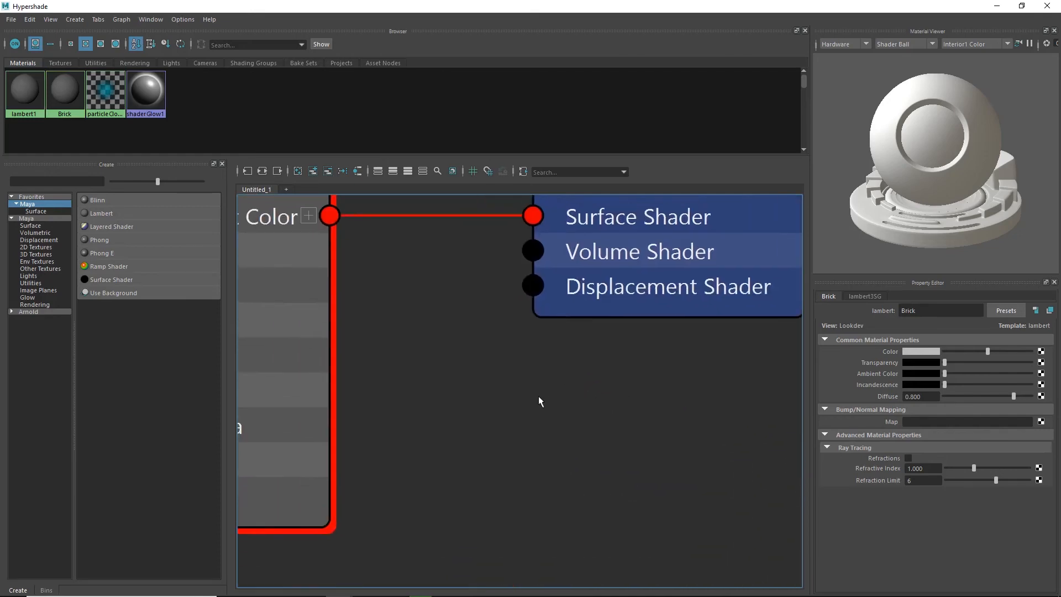
pyautogui.scroll(-6, 538, 395)
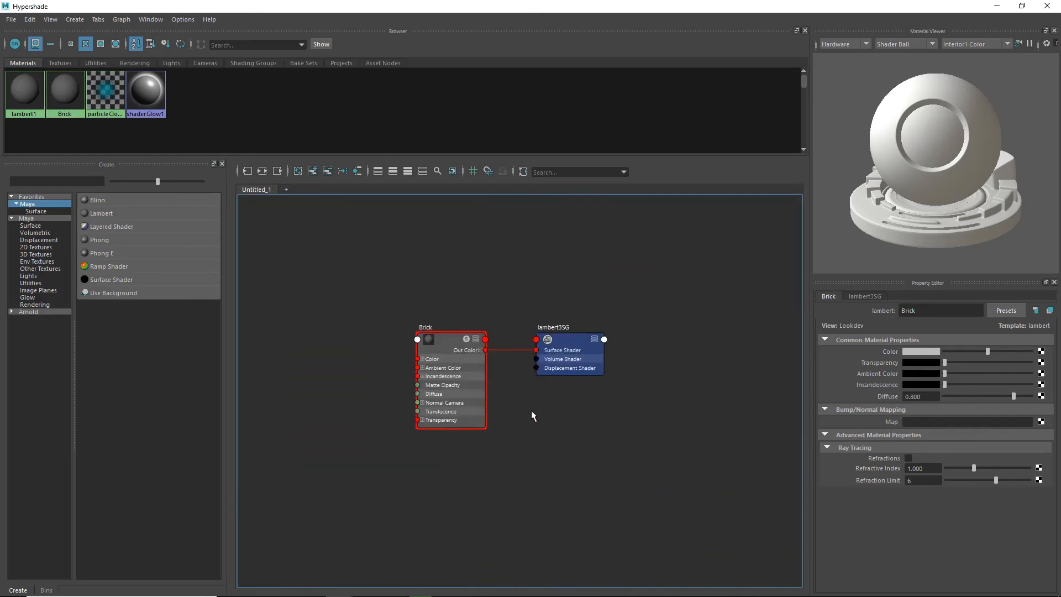
pyautogui.keyDown('alt'); pyautogui.moveTo(532, 410); pyautogui.dragTo(562, 426, button='middle'); pyautogui.keyUp('alt')
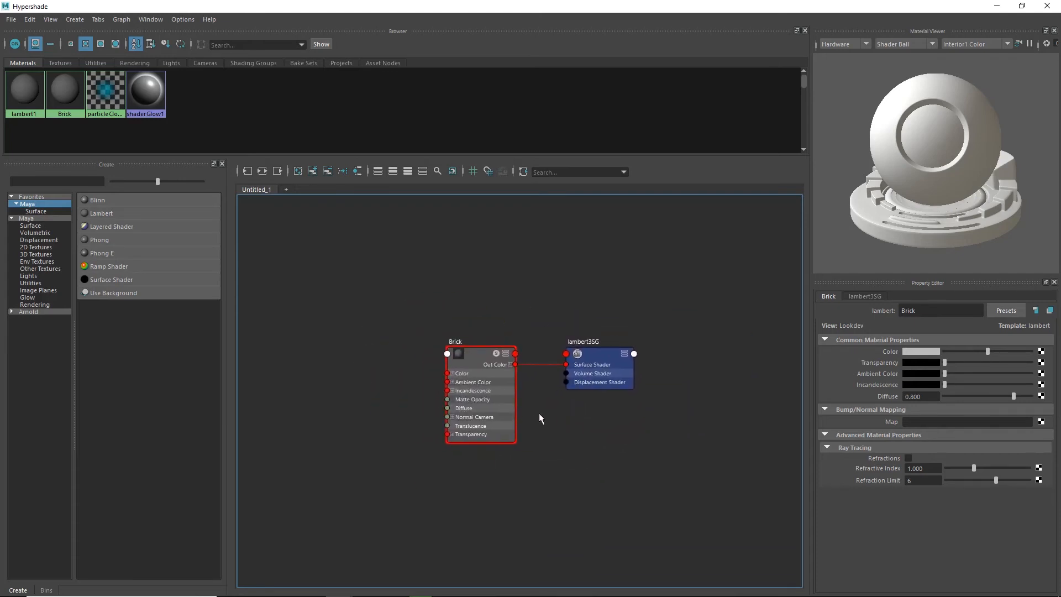
pyautogui.scroll(3, 535, 408)
pyautogui.scroll(-5, 532, 407)
pyautogui.scroll(2, 532, 408)
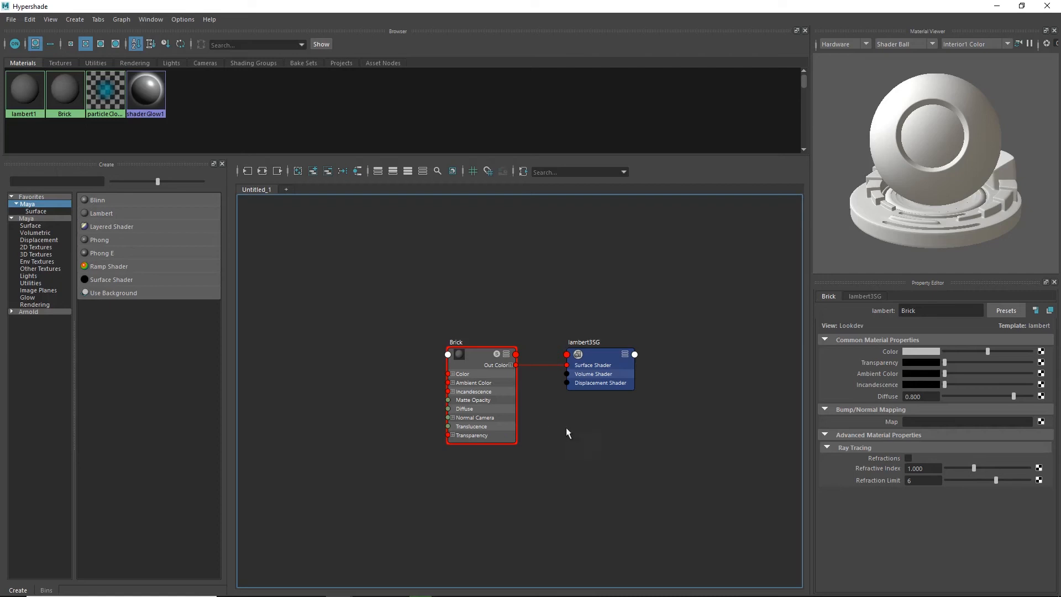
pyautogui.keyDown('alt'); pyautogui.moveTo(544, 439); pyautogui.dragTo(514, 436, button='middle'); pyautogui.keyUp('alt')
pyautogui.scroll(4, 509, 429)
pyautogui.scroll(-4, 508, 427)
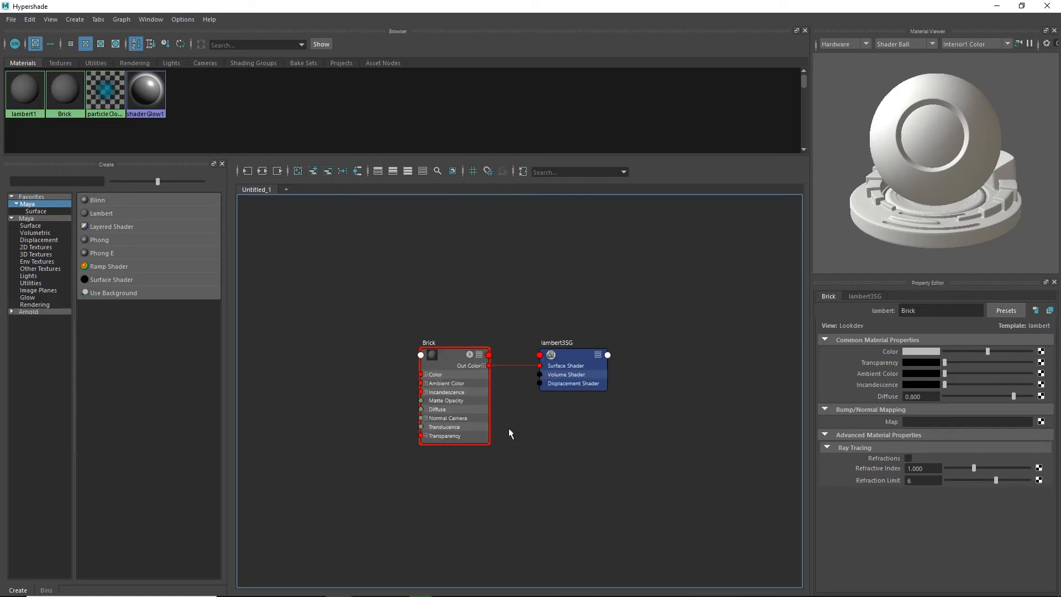
pyautogui.scroll(1, 508, 428)
pyautogui.scroll(2, 508, 426)
pyautogui.keyDown('alt'); pyautogui.moveTo(505, 419); pyautogui.dragTo(580, 414, button='middle'); pyautogui.keyUp('alt')
pyautogui.scroll(-3, 566, 440)
pyautogui.scroll(-2, 564, 435)
pyautogui.scroll(2, 594, 396)
pyautogui.scroll(4, 594, 396)
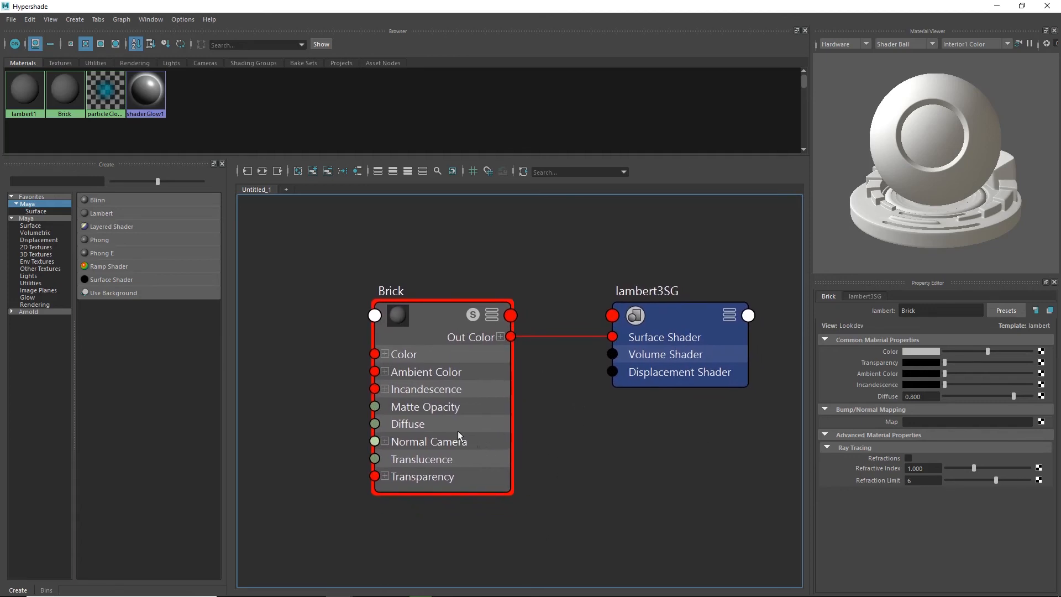
pyautogui.scroll(-2, 599, 410)
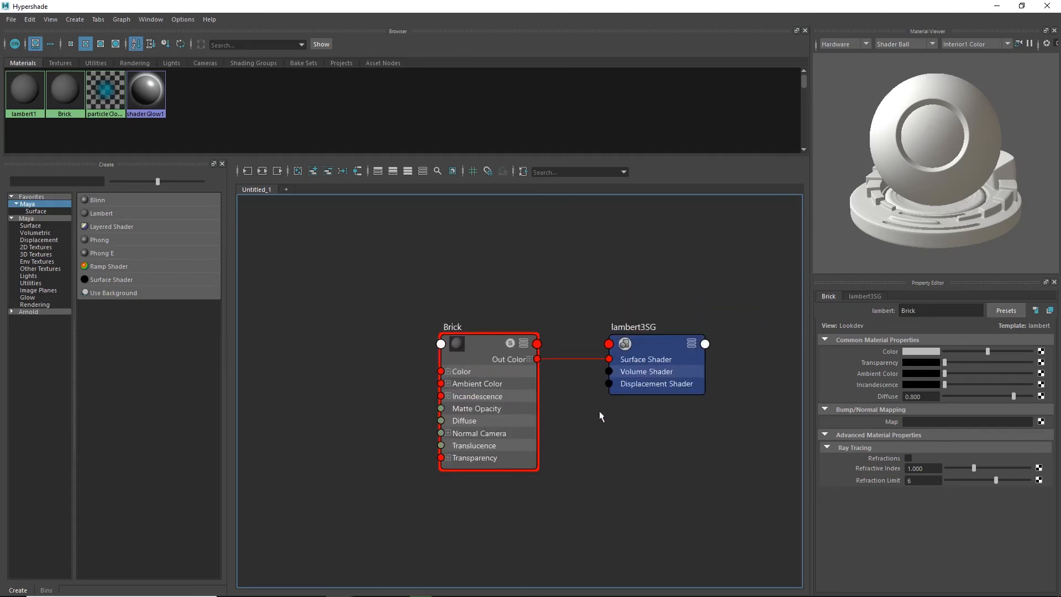
pyautogui.scroll(-2, 599, 410)
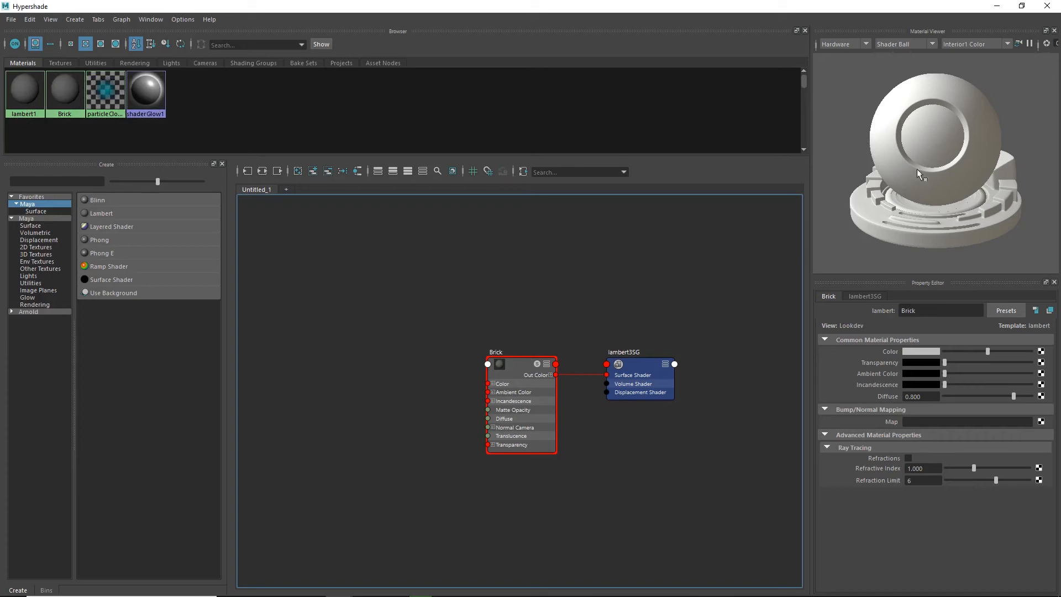
# Preview the material on the Cloth and Teapot shapes, and return the preview to Shader Ball.
pyautogui.click(930, 44)
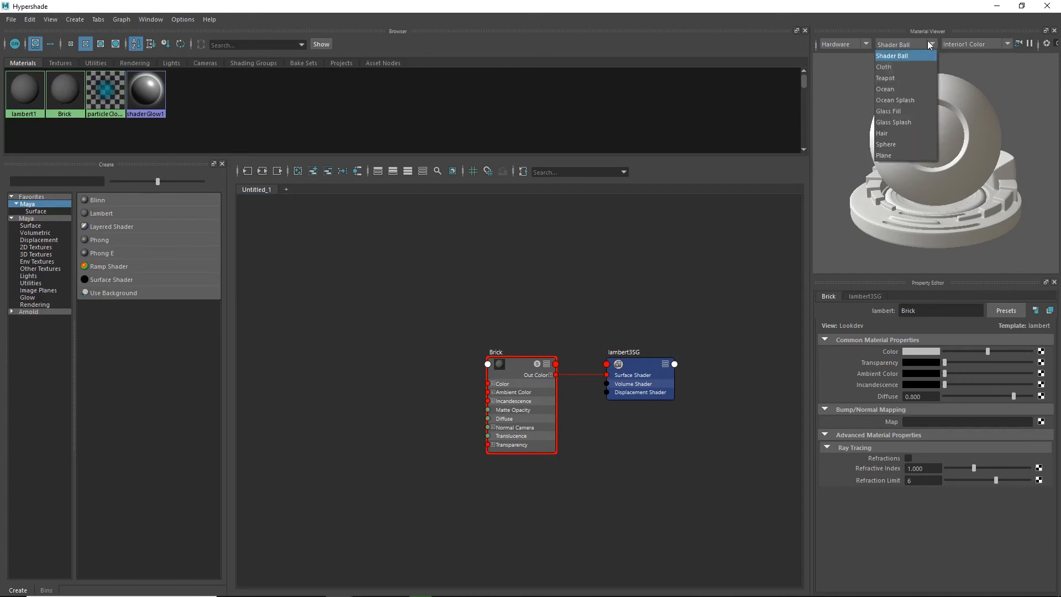
pyautogui.click(890, 67)
pyautogui.click(926, 44)
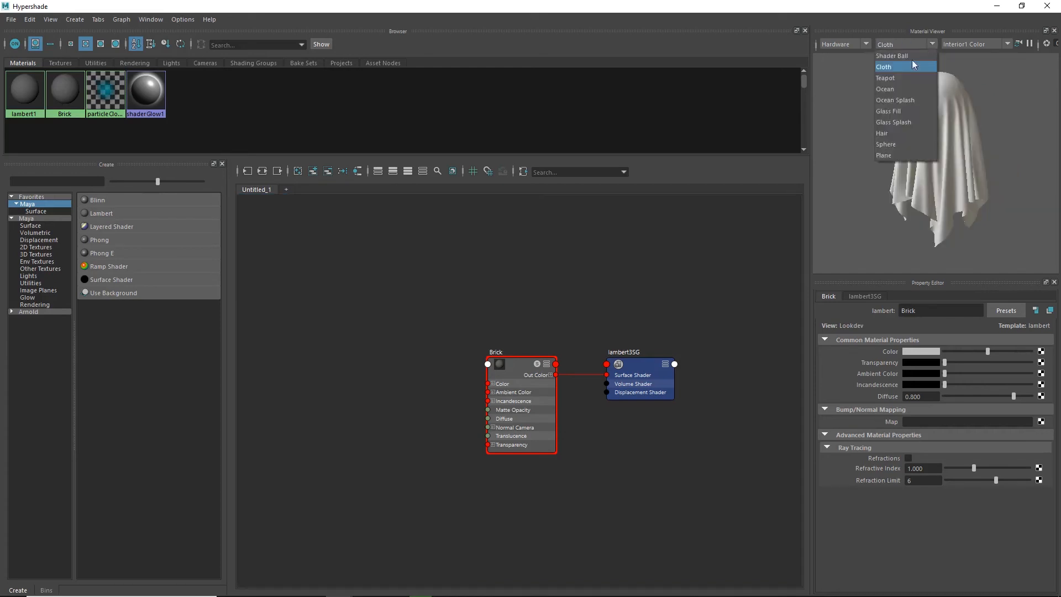
pyautogui.click(887, 78)
pyautogui.click(931, 44)
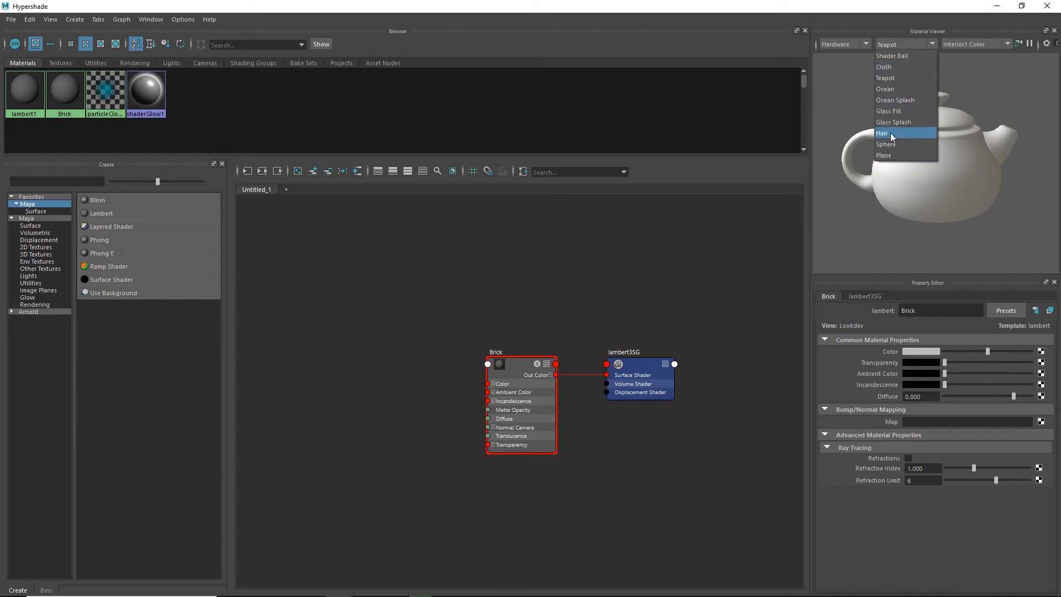
pyautogui.click(890, 56)
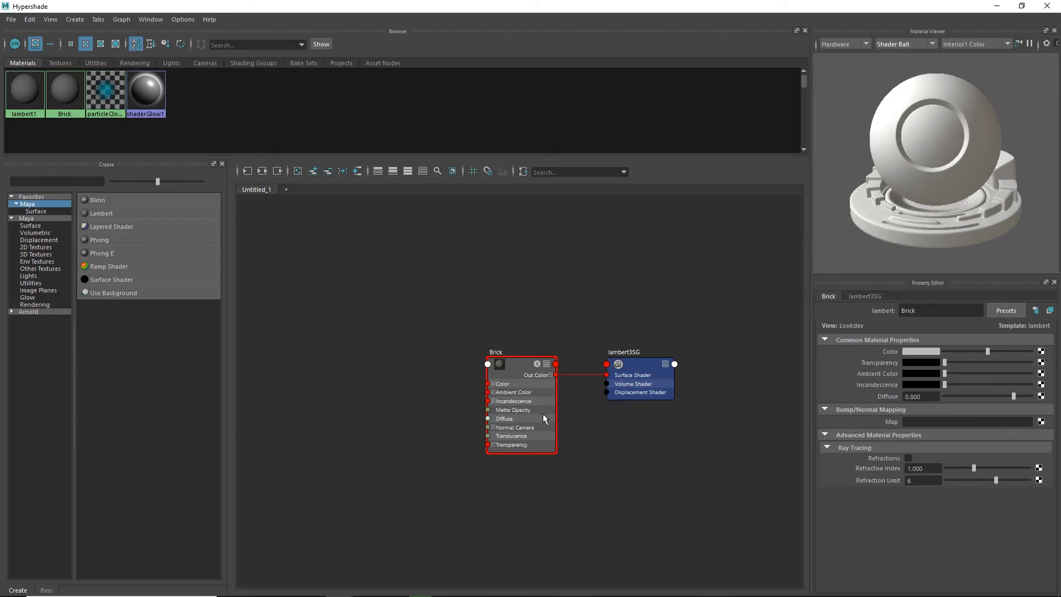
# Map a File texture node to the Brick material's Color attribute.
pyautogui.click(1040, 351)
pyautogui.moveTo(463, 210); pyautogui.dragTo(393, 142)
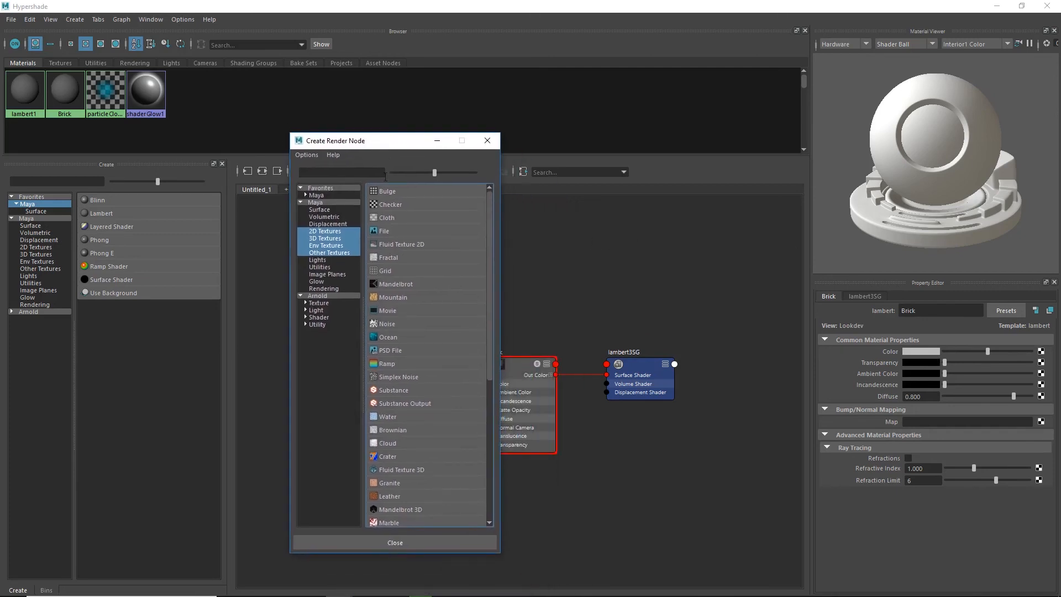
pyautogui.click(384, 231)
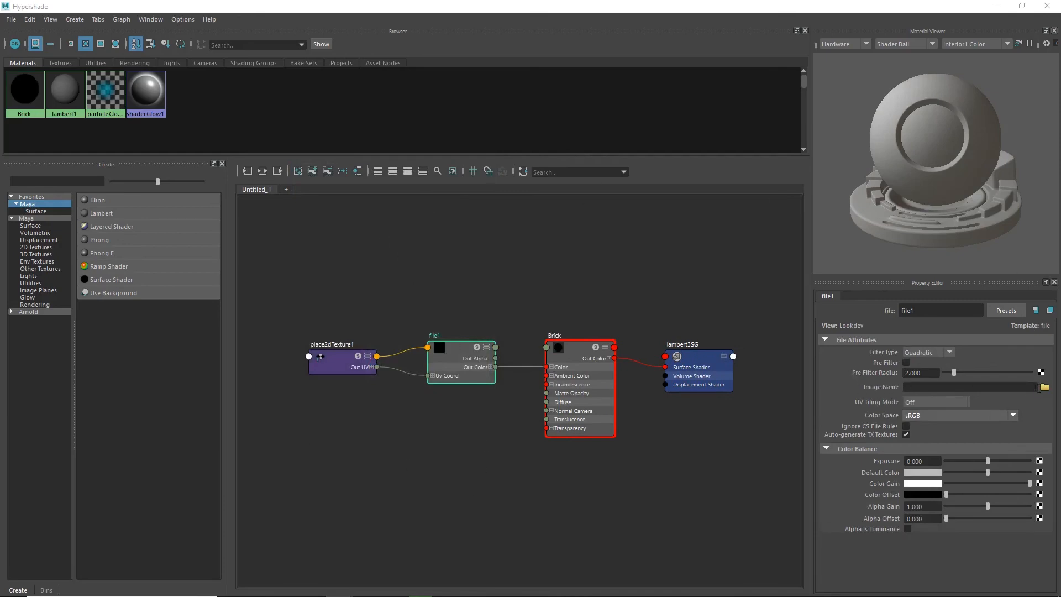
# Load Red Brick.JPG from the sourceimages folder as the file texture's image and inspect it on the shader ball.
pyautogui.click(1045, 387)
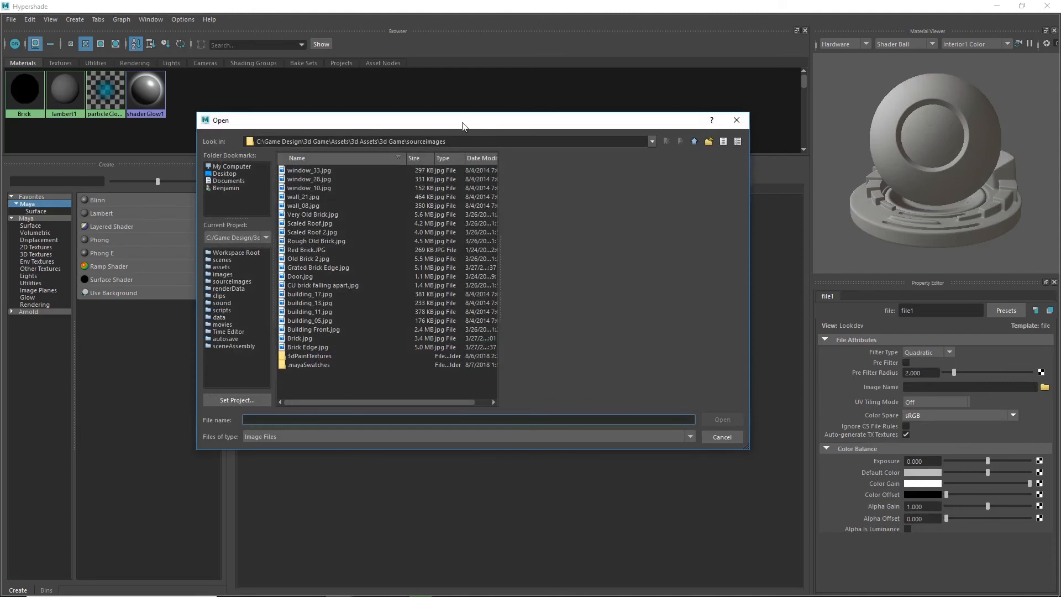
pyautogui.moveTo(462, 124); pyautogui.dragTo(436, 121)
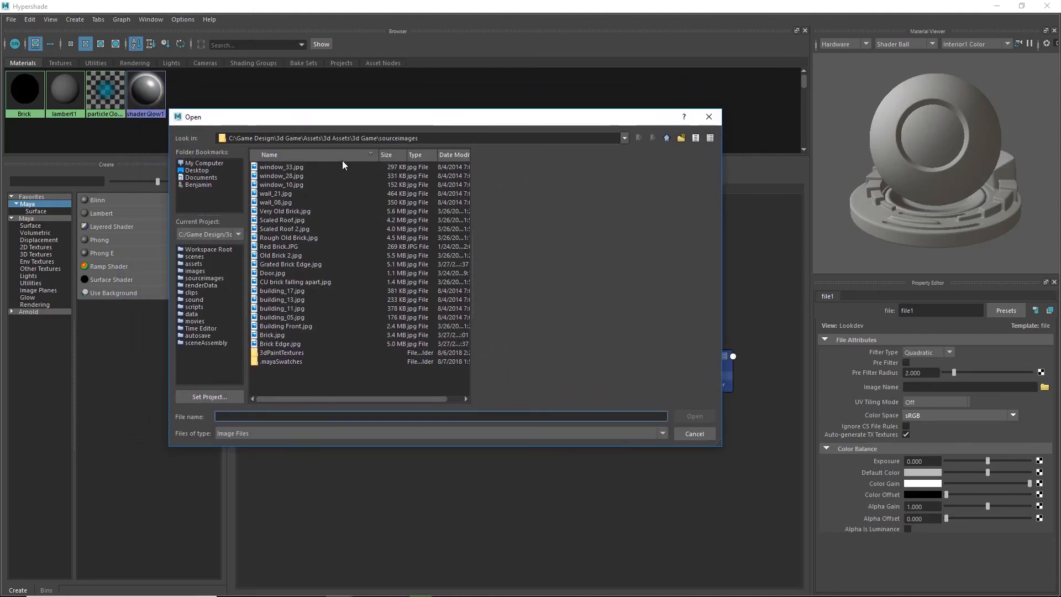
pyautogui.click(289, 166)
pyautogui.click(283, 175)
pyautogui.click(281, 184)
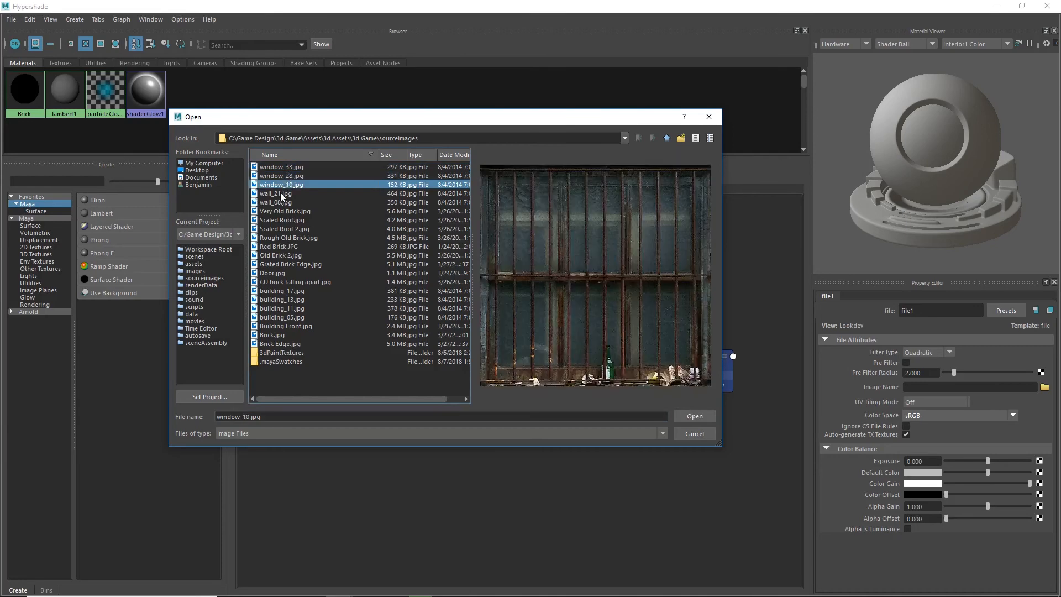
pyautogui.click(280, 194)
pyautogui.click(296, 203)
pyautogui.click(286, 211)
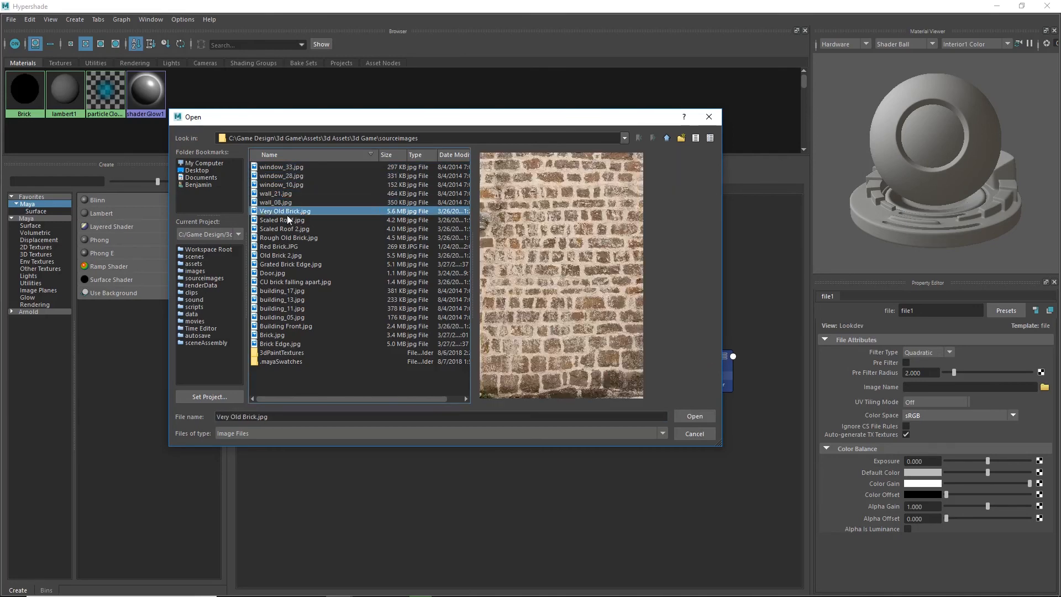
pyautogui.click(286, 220)
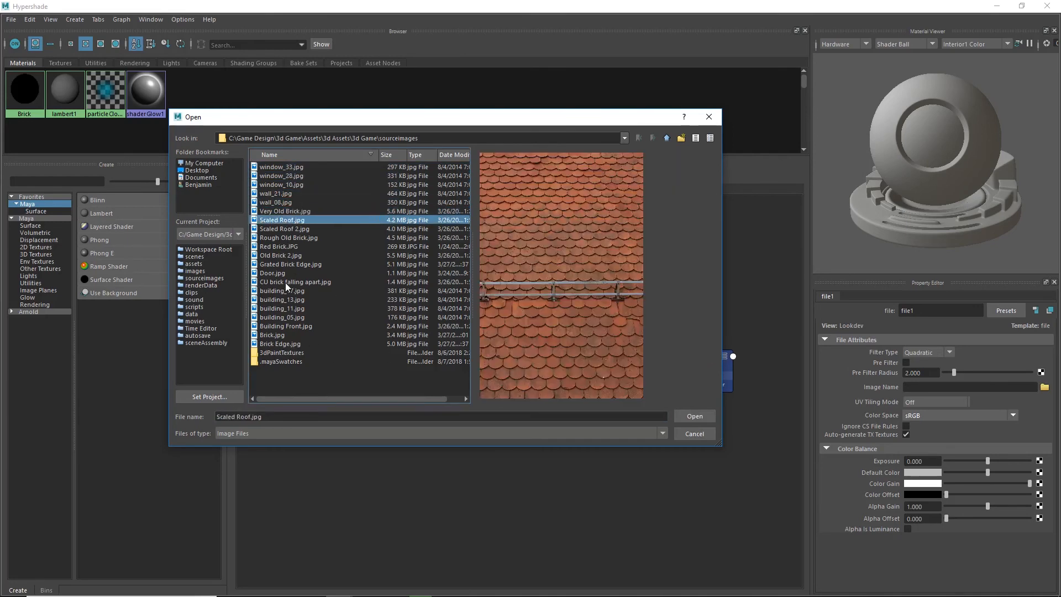
pyautogui.click(281, 246)
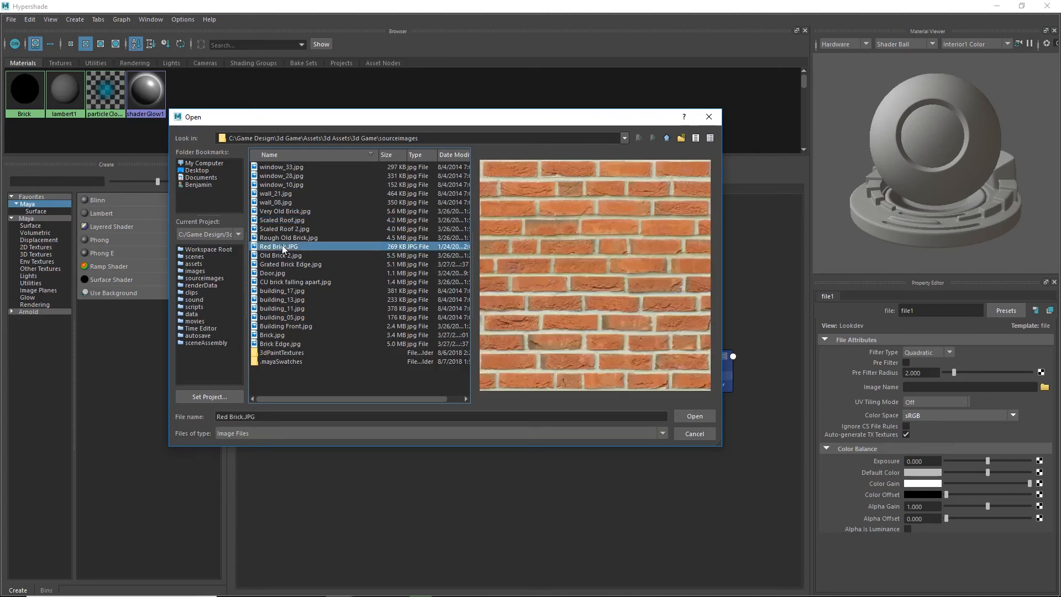
pyautogui.click(695, 416)
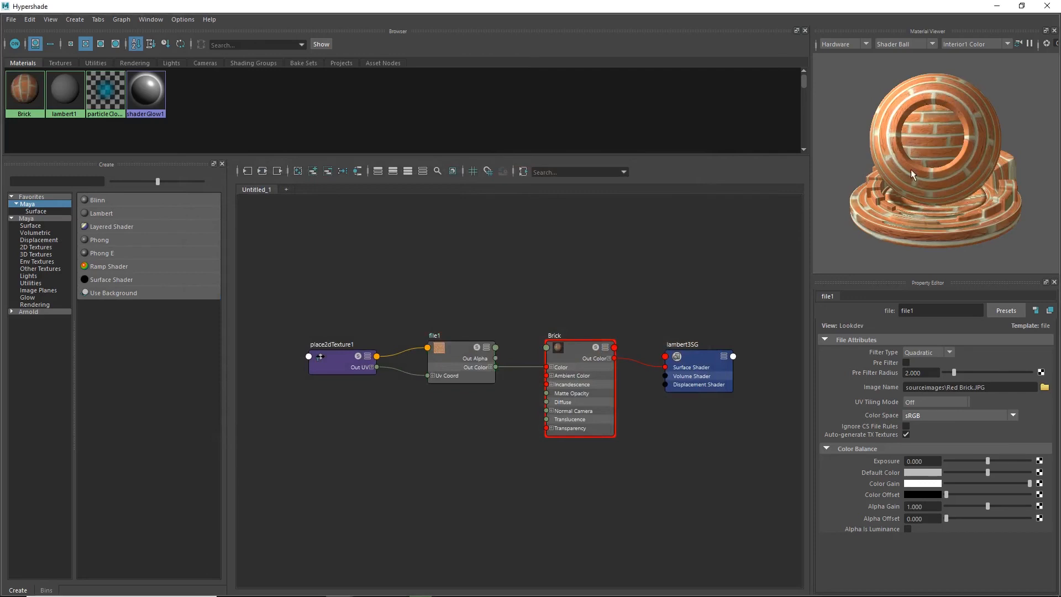
pyautogui.keyDown('alt'); pyautogui.moveTo(910, 169); pyautogui.dragTo(936, 153); pyautogui.keyUp('alt')
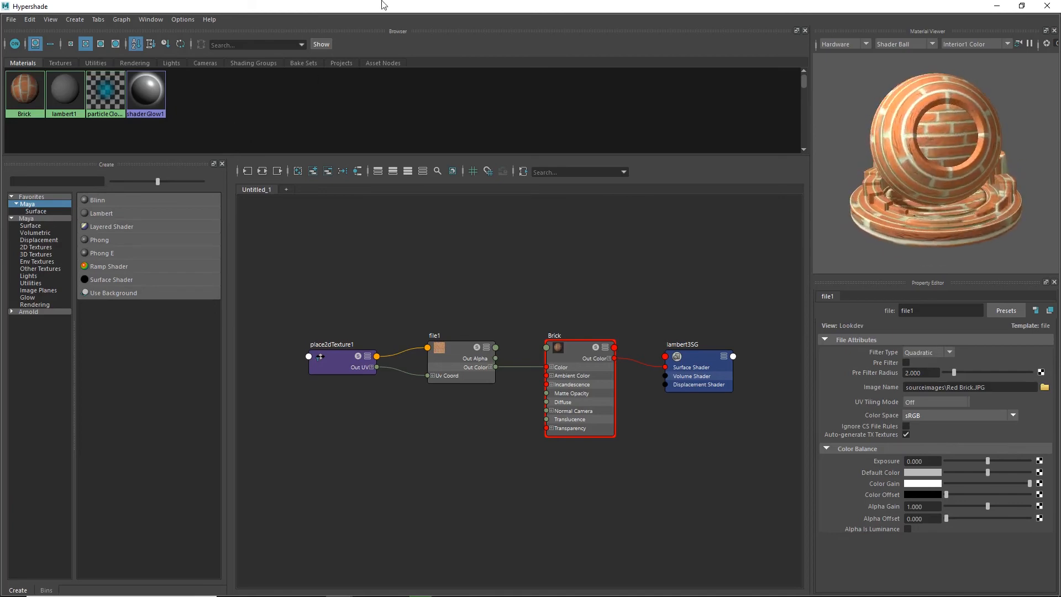
# Move the Hypershade window clear of the viewport and assign the Brick material to the whole building model.
pyautogui.moveTo(384, 5); pyautogui.dragTo(503, 449)
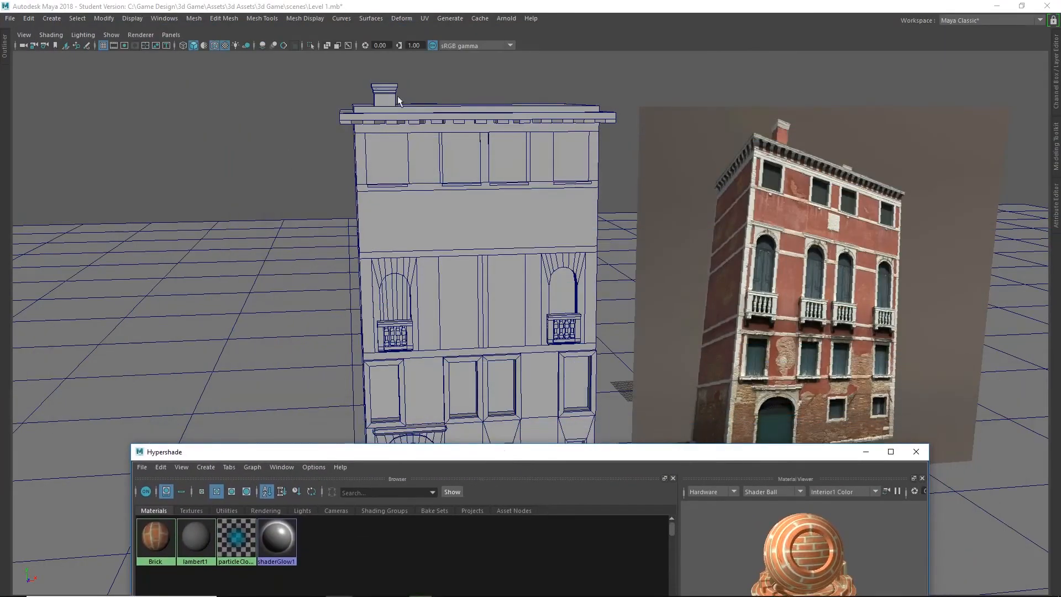
pyautogui.keyDown('alt'); pyautogui.moveTo(461, 201); pyautogui.dragTo(286, 153); pyautogui.keyUp('alt')
pyautogui.keyDown('alt'); pyautogui.moveTo(307, 177); pyautogui.dragTo(274, 112, button='middle'); pyautogui.keyUp('alt')
pyautogui.scroll(-2, 382, 161)
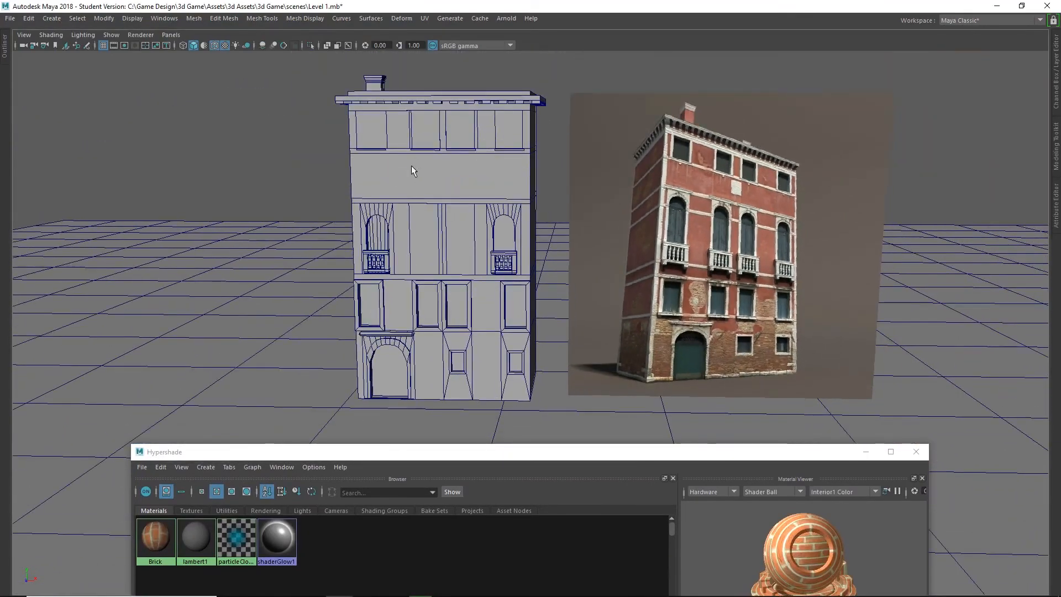
pyautogui.keyDown('alt'); pyautogui.moveTo(411, 164); pyautogui.dragTo(370, 166); pyautogui.keyUp('alt')
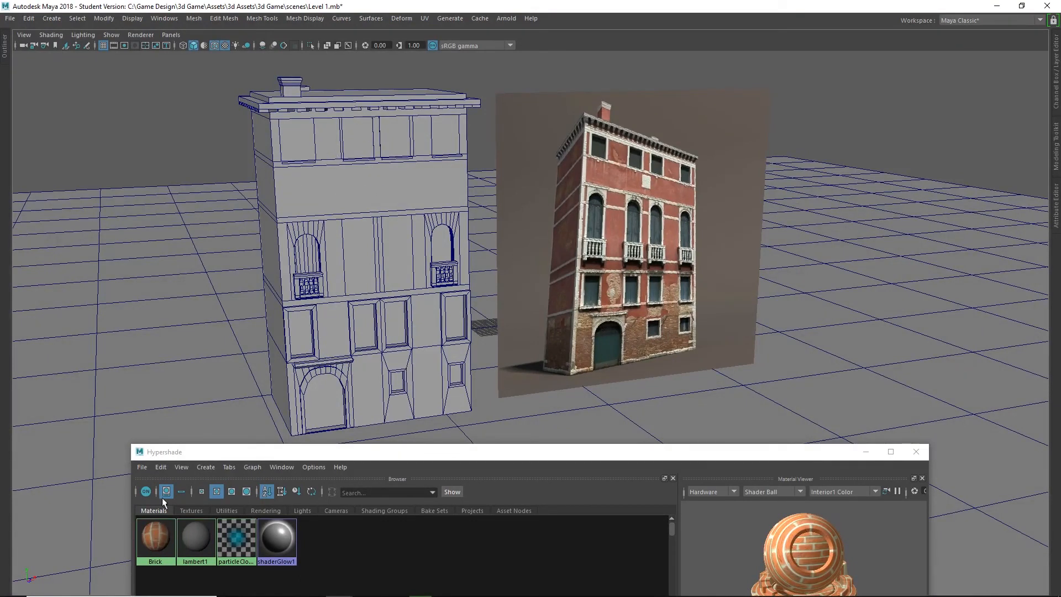
pyautogui.click(339, 198)
pyautogui.rightClick(148, 532)
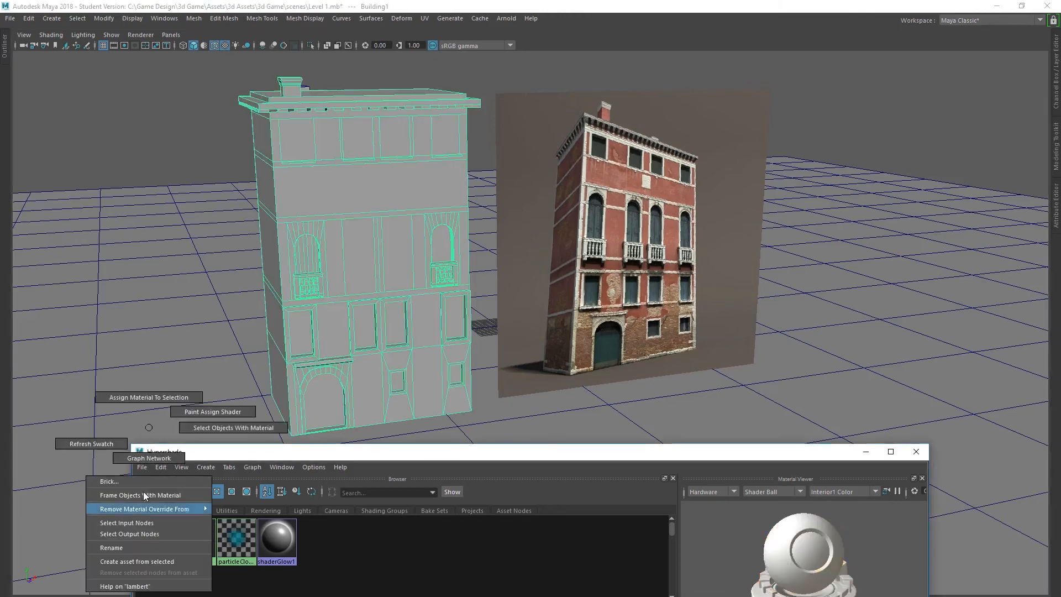
pyautogui.click(149, 397)
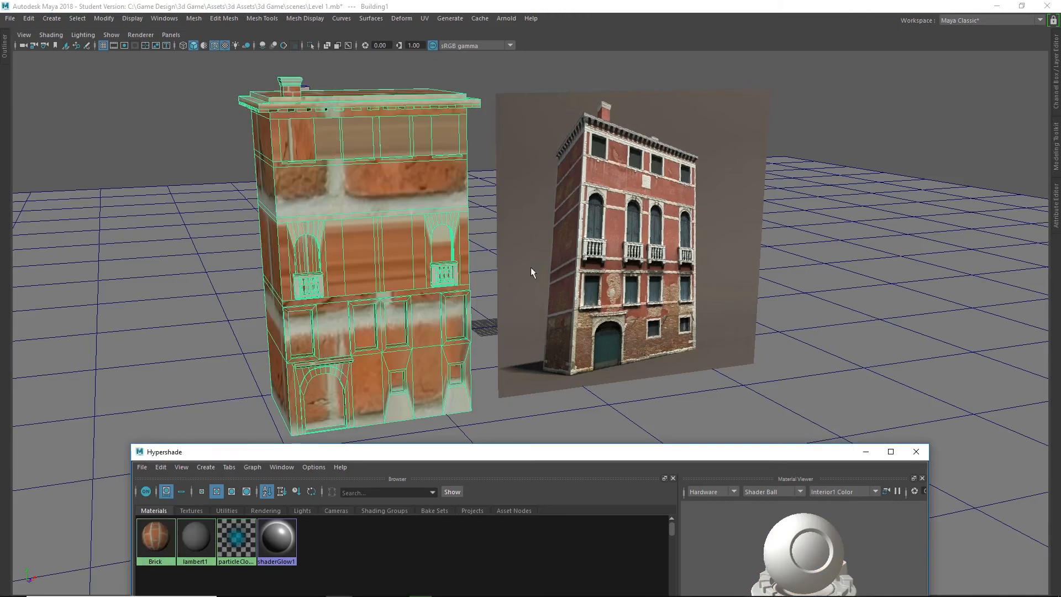
# Turn the viewport's Hardware Texturing off and back on to compare the building with and without its brick texture.
pyautogui.keyDown('alt'); pyautogui.moveTo(310, 202); pyautogui.dragTo(261, 189); pyautogui.keyUp('alt')
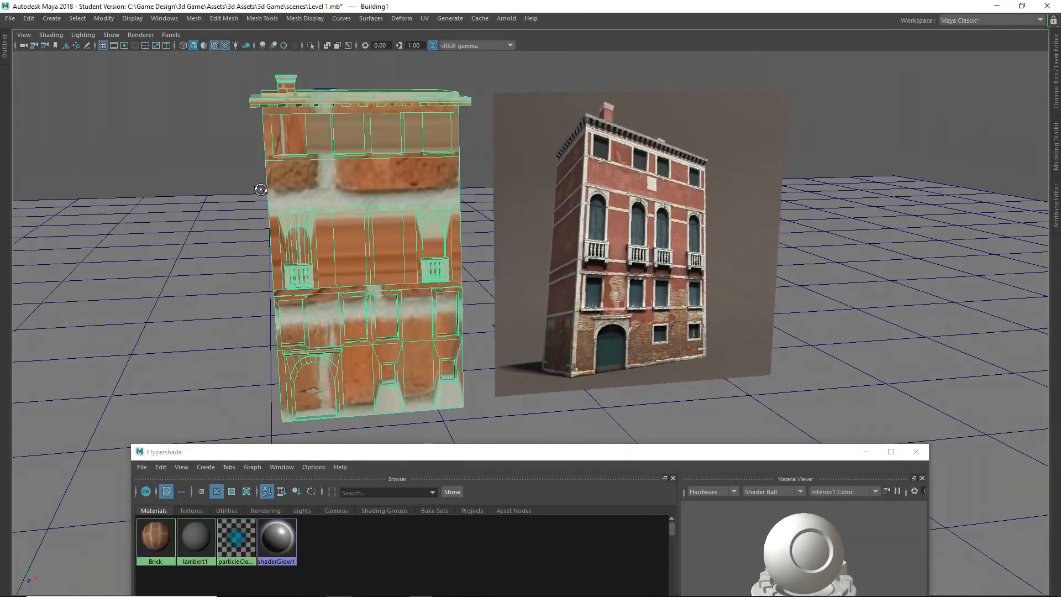
pyautogui.moveTo(372, 118)
pyautogui.keyDown('alt'); pyautogui.mouseDown()
pyautogui.moveTo(391, 188)
pyautogui.moveTo(377, 174)
pyautogui.mouseUp(); pyautogui.keyUp('alt')
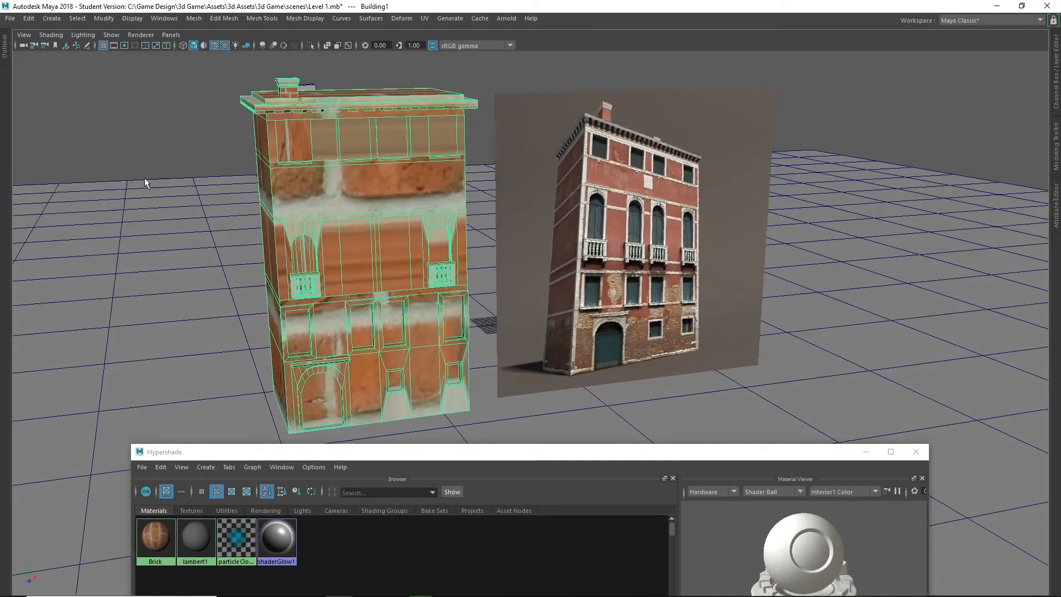
pyautogui.click(55, 36)
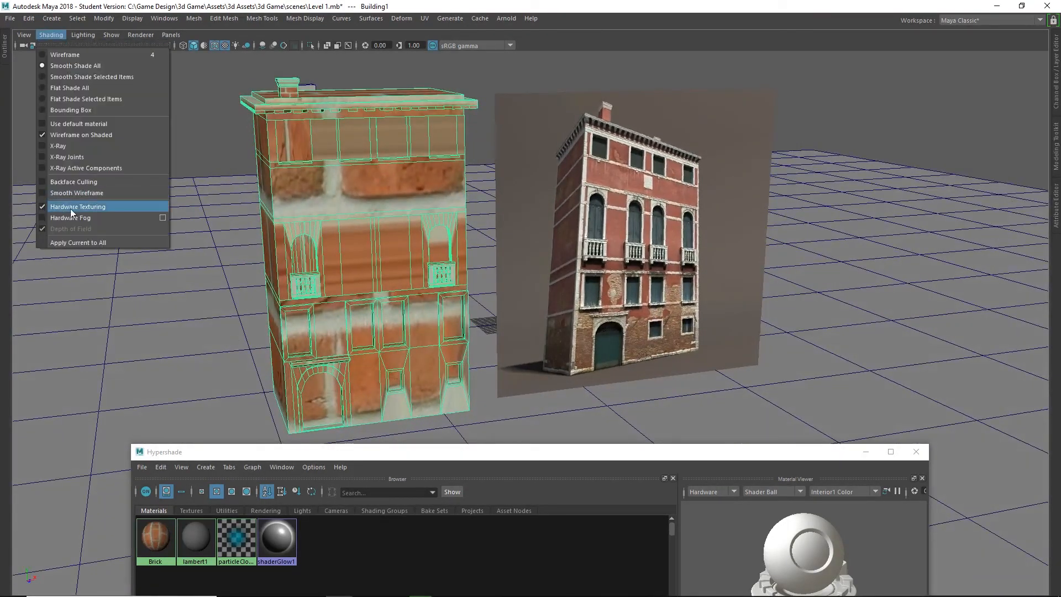
pyautogui.click(77, 207)
pyautogui.keyDown('alt'); pyautogui.moveTo(417, 213); pyautogui.dragTo(378, 194); pyautogui.keyUp('alt')
pyautogui.click(48, 34)
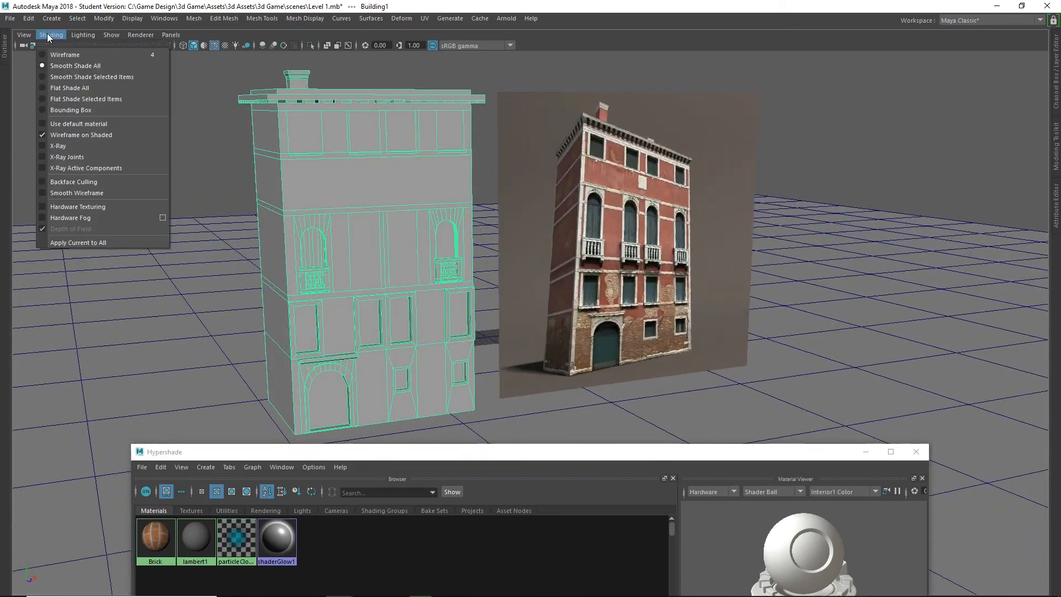
pyautogui.click(68, 204)
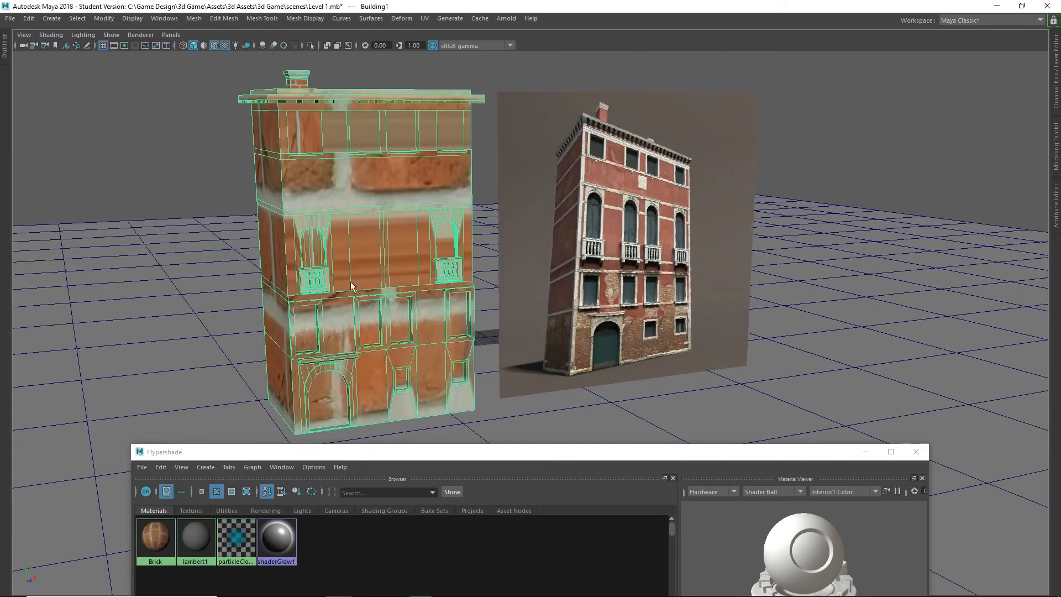
# Reassign the Brick material to the building with Hardware Texturing switched off, and switch Hardware Texturing back on.
pyautogui.click(50, 34)
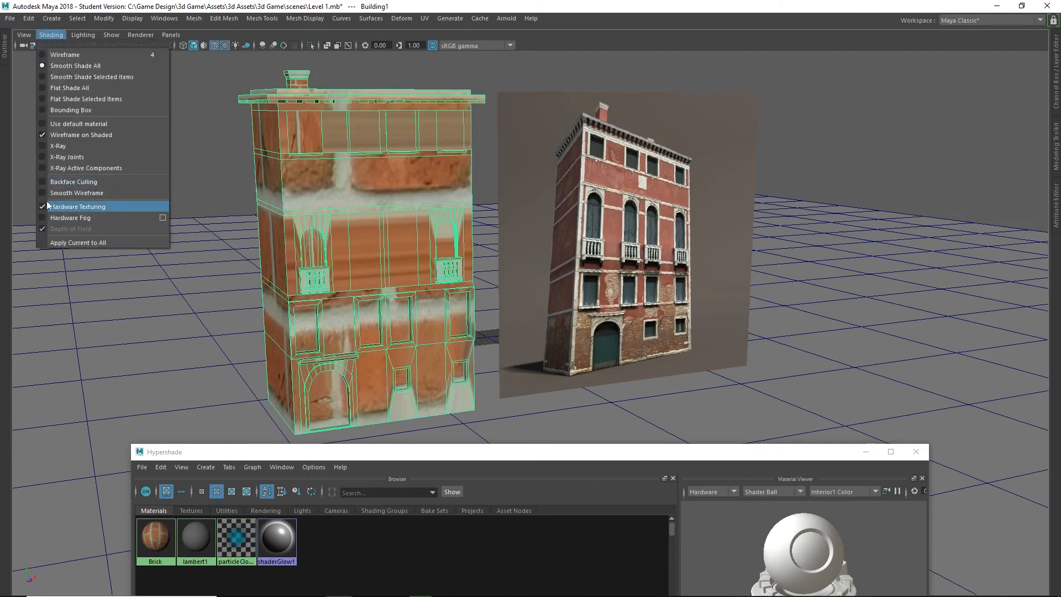
pyautogui.click(65, 207)
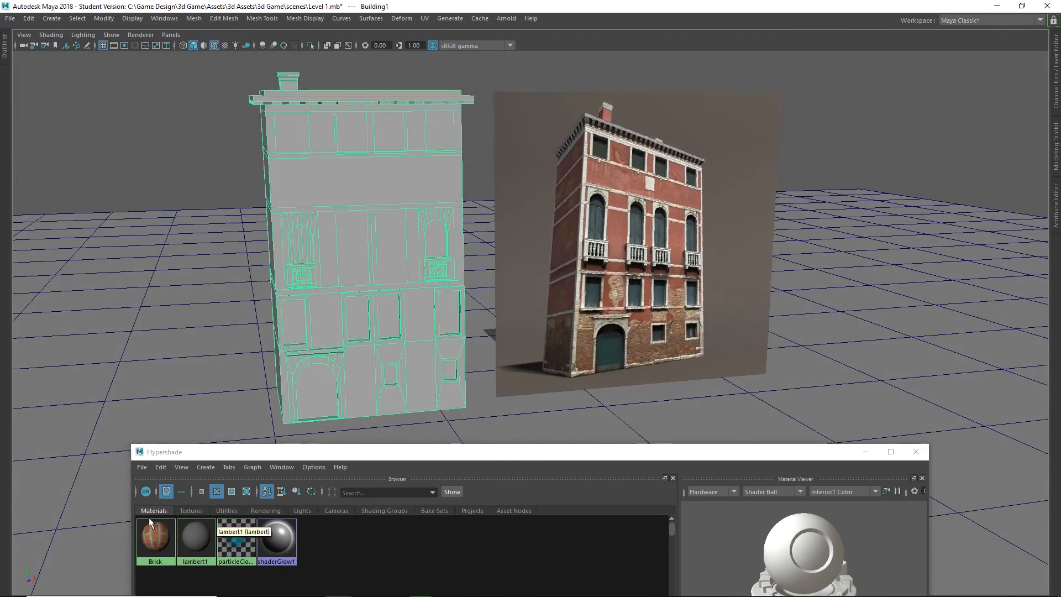
pyautogui.rightClick(149, 535)
pyautogui.moveTo(149, 535); pyautogui.dragTo(138, 396, button='right')
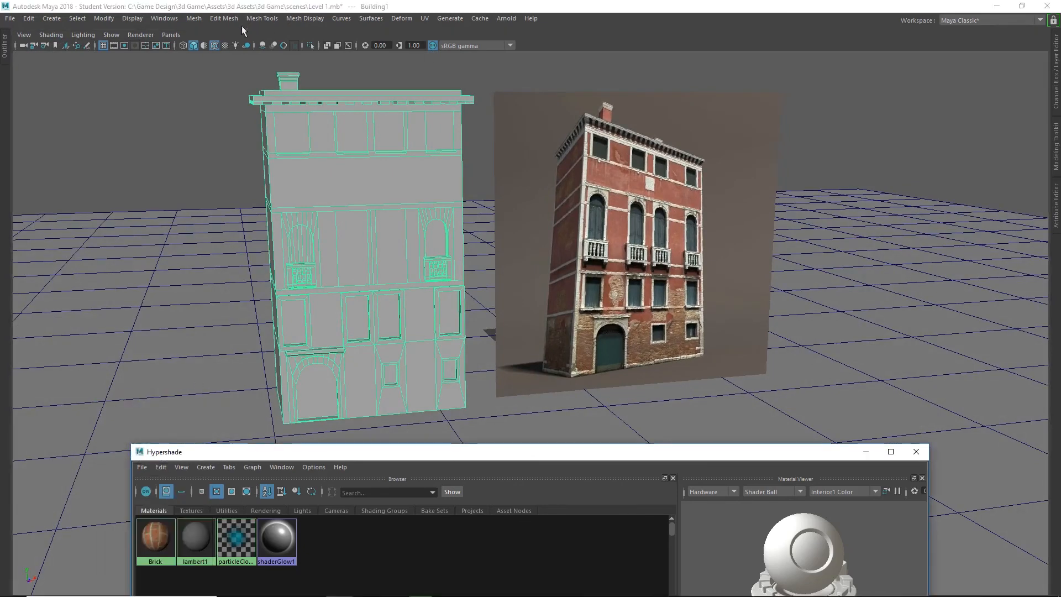
pyautogui.click(49, 34)
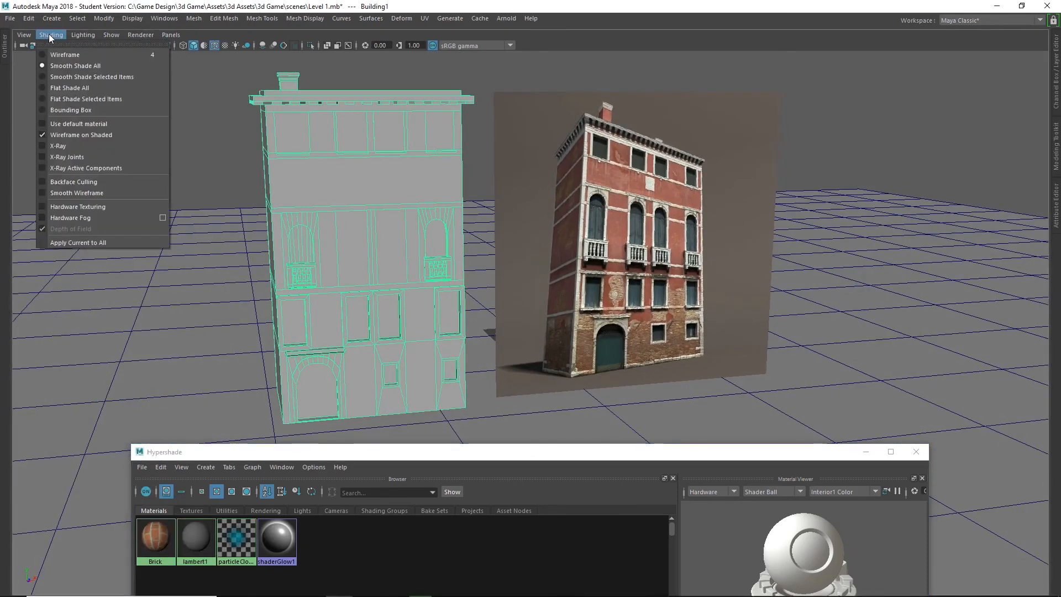
pyautogui.click(76, 207)
pyautogui.keyDown('alt'); pyautogui.moveTo(367, 305); pyautogui.dragTo(358, 267); pyautogui.keyUp('alt')
pyautogui.scroll(-4, 419, 287)
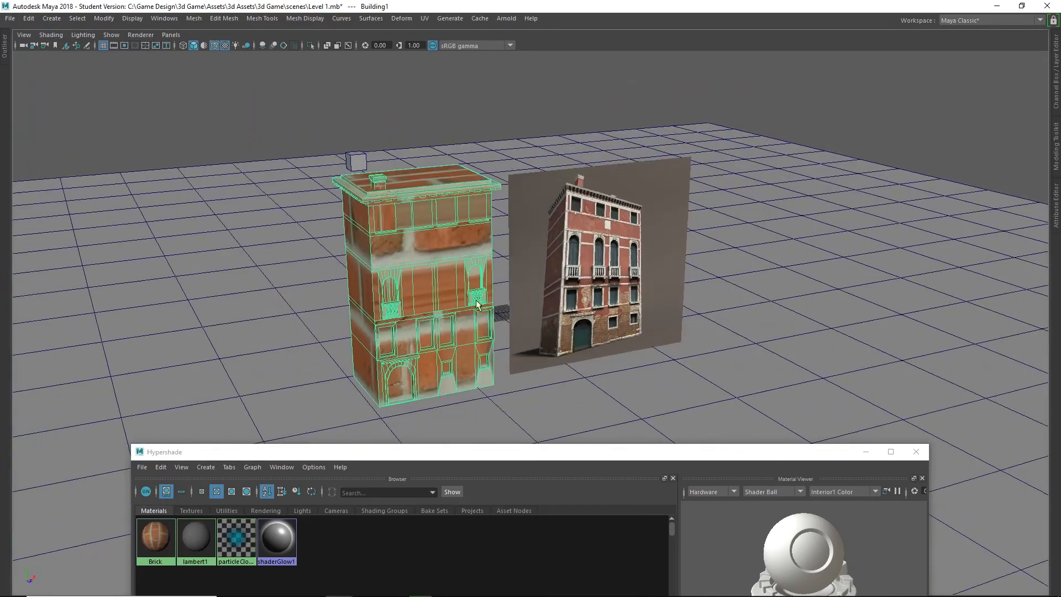
pyautogui.keyDown('alt'); pyautogui.moveTo(478, 305); pyautogui.dragTo(504, 273, button='middle'); pyautogui.keyUp('alt')
pyautogui.scroll(5, 505, 273)
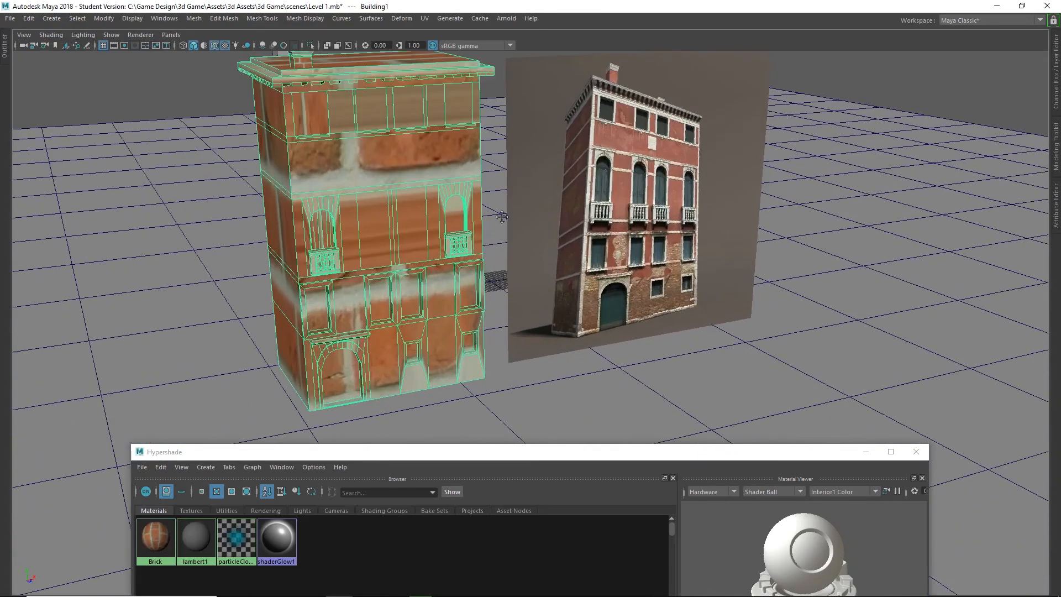
pyautogui.keyDown('alt'); pyautogui.moveTo(502, 217); pyautogui.dragTo(529, 266, button='middle'); pyautogui.keyUp('alt')
# Maximize Hypershade and graph the Brick material's node network in the work area.
pyautogui.moveTo(503, 453); pyautogui.dragTo(582, 3)
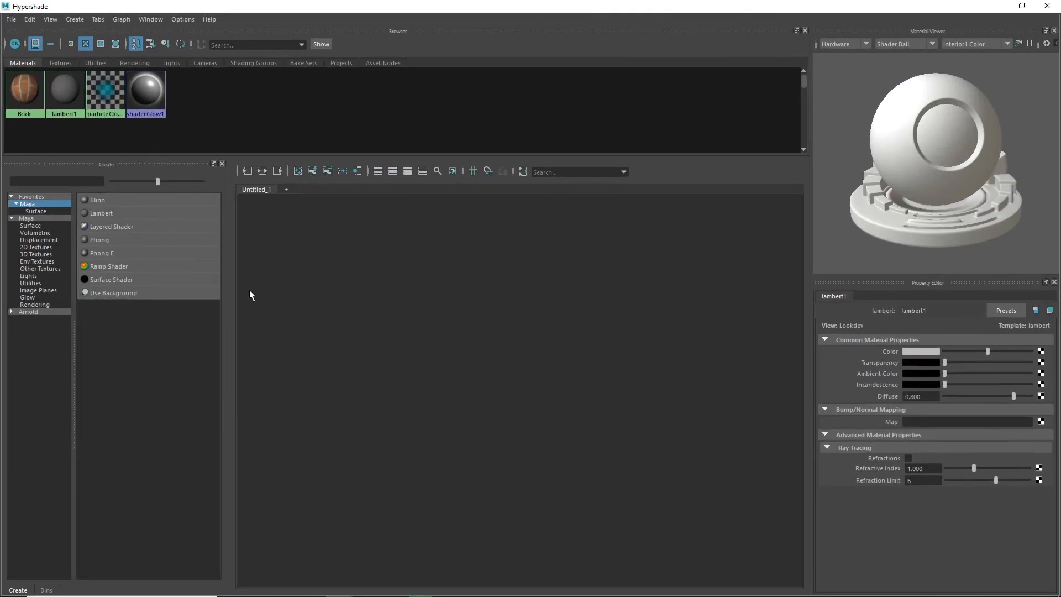
pyautogui.click(18, 84)
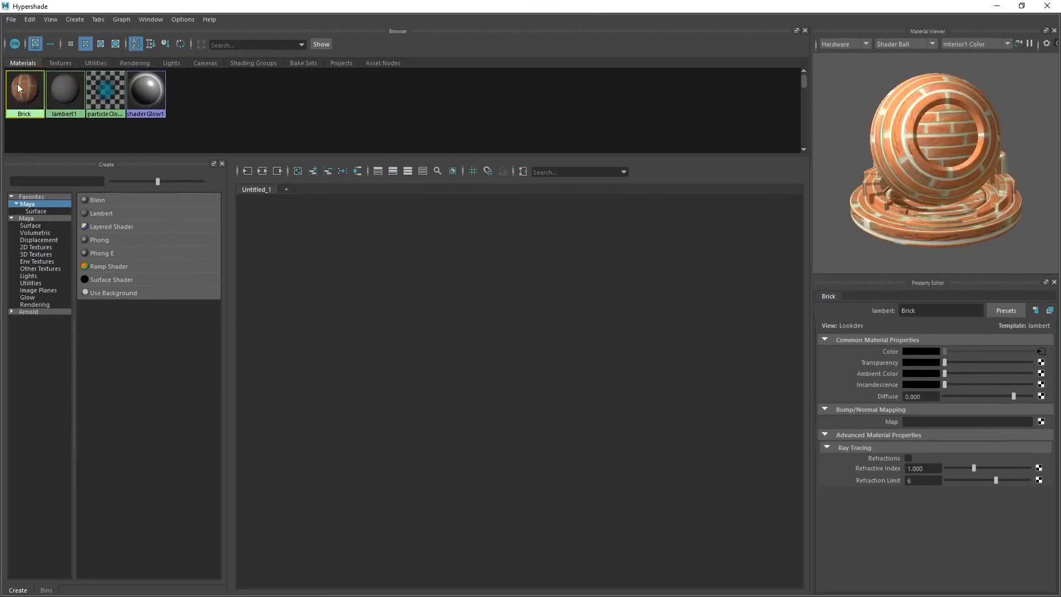
pyautogui.rightClick(17, 84)
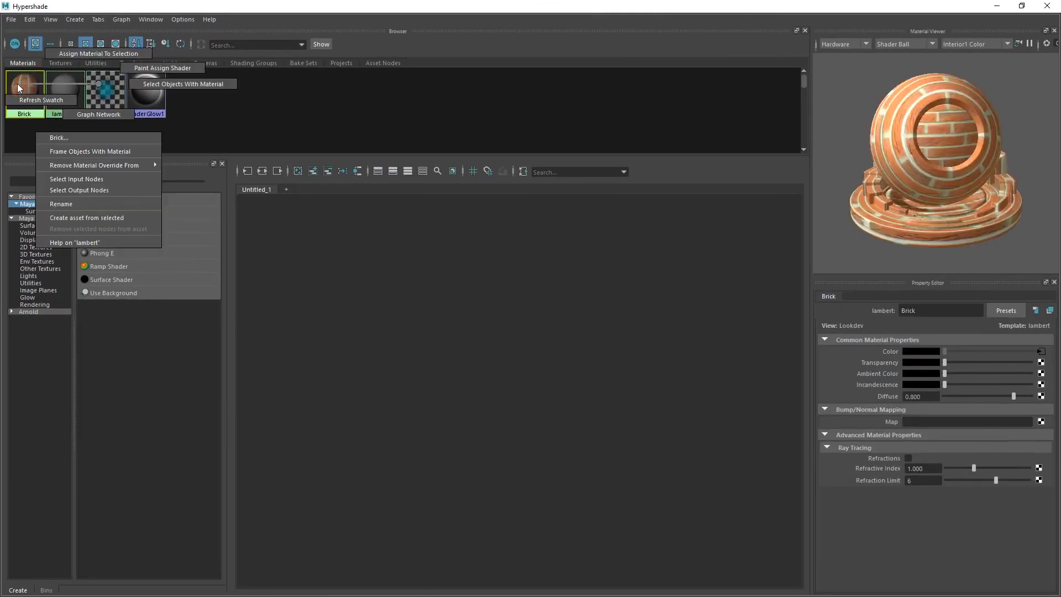
pyautogui.click(88, 110)
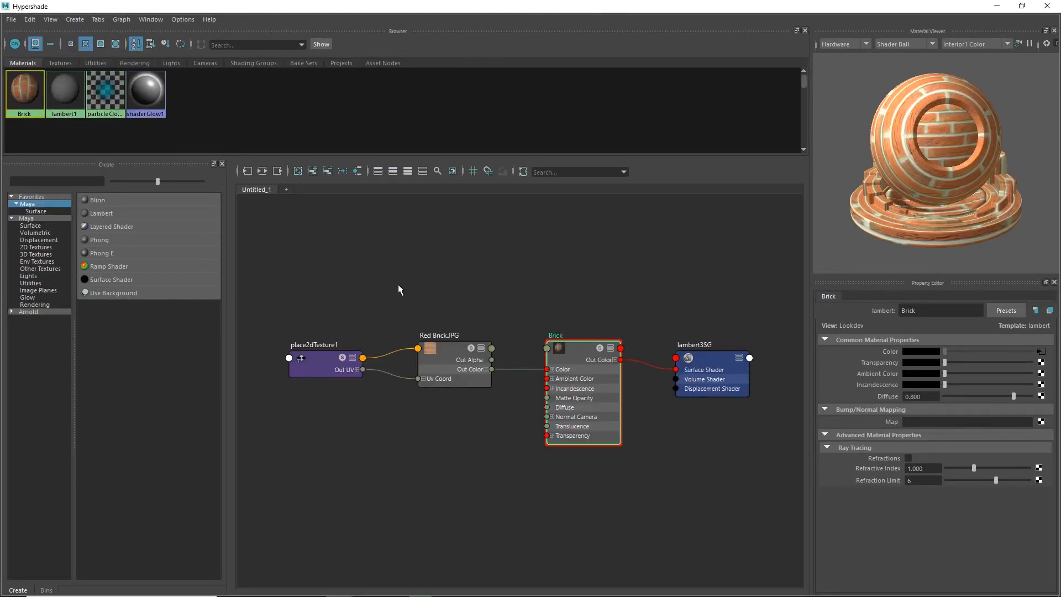
# Set the Repeat UV of the place2dTexture1 node to 25 by 25.
pyautogui.click(319, 363)
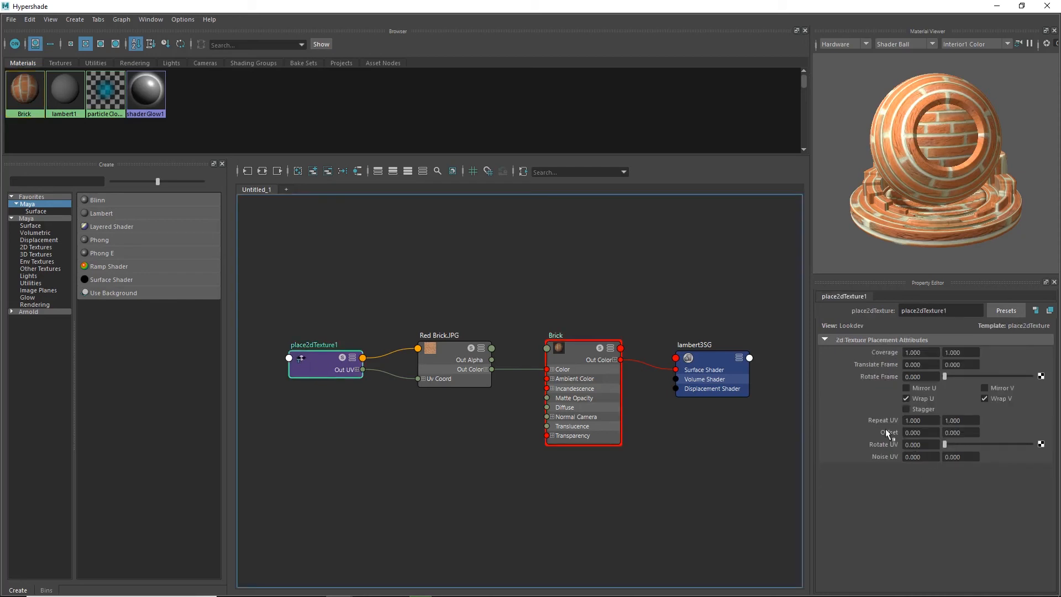
pyautogui.click(929, 421)
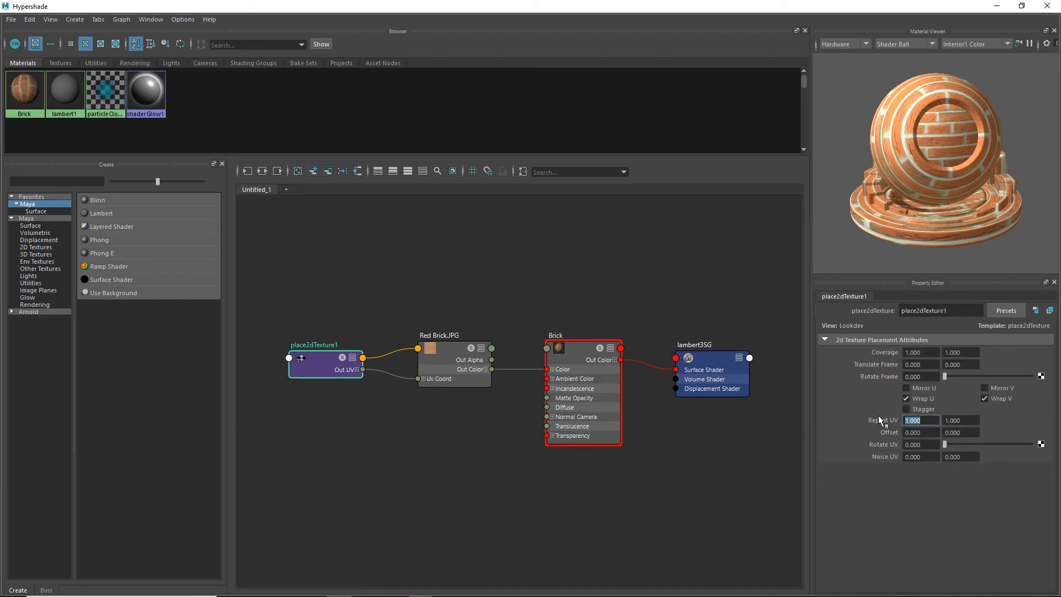
pyautogui.write('25')
pyautogui.press('Tab')
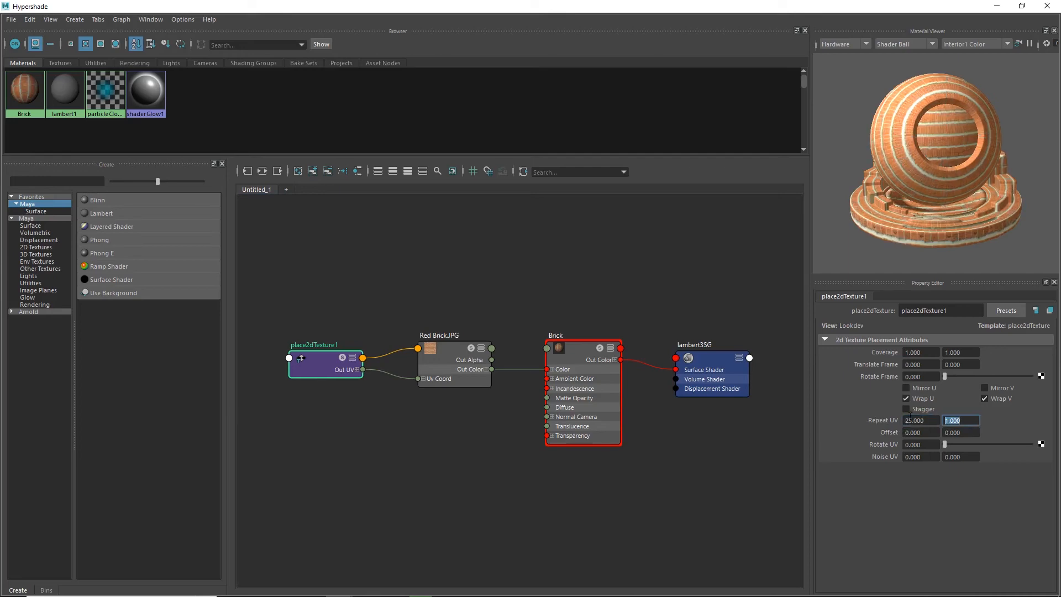
pyautogui.write('25')
pyautogui.press('Return')
# Examine how the tiled brick texture maps onto the building's walls, windows, and door from top to ground floor.
pyautogui.moveTo(488, 4); pyautogui.dragTo(518, 469)
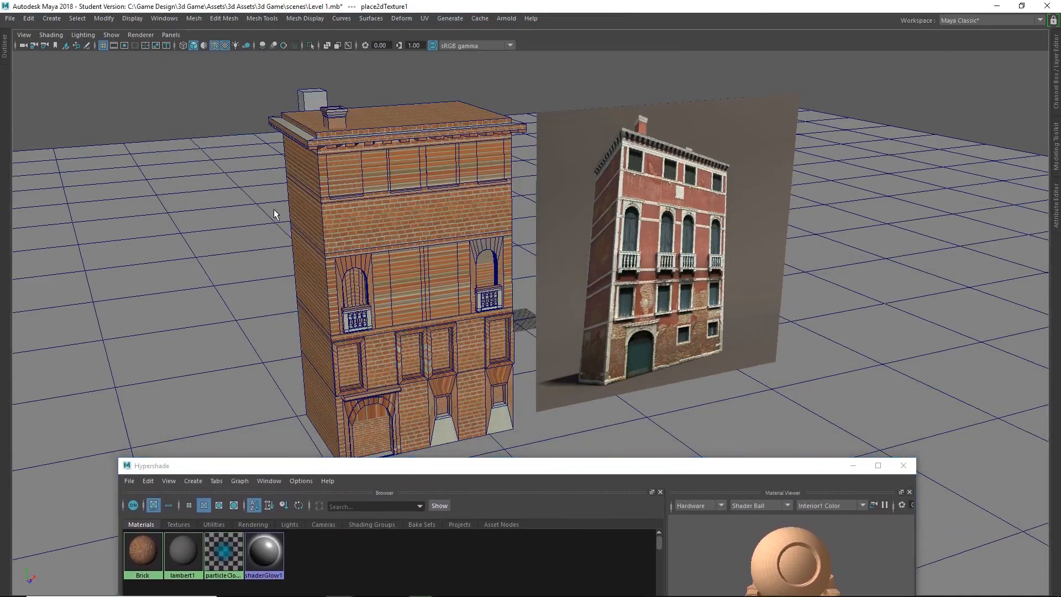
pyautogui.keyDown('alt'); pyautogui.moveTo(277, 208); pyautogui.dragTo(246, 201); pyautogui.keyUp('alt')
pyautogui.scroll(5, 337, 178)
pyautogui.keyDown('alt'); pyautogui.moveTo(330, 177); pyautogui.dragTo(387, 362, button='middle'); pyautogui.keyUp('alt')
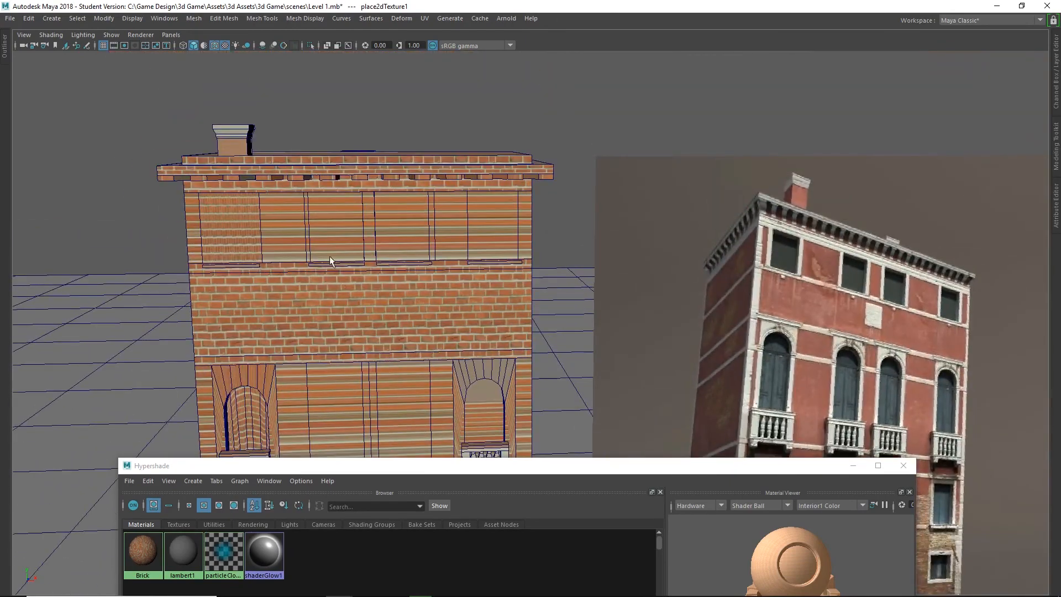
pyautogui.keyDown('alt'); pyautogui.moveTo(447, 310); pyautogui.dragTo(450, 117, button='middle'); pyautogui.keyUp('alt')
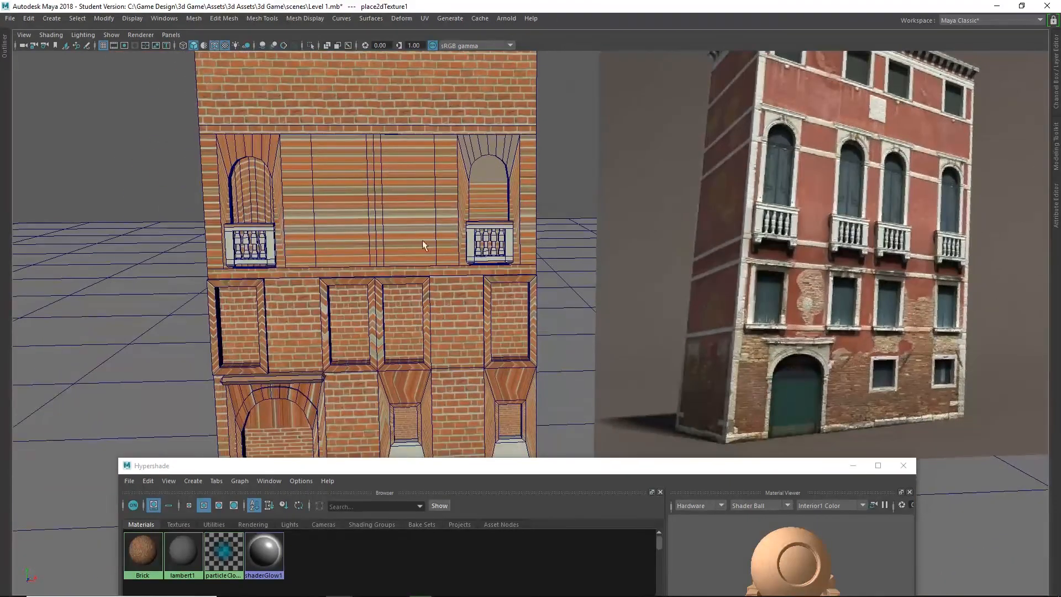
pyautogui.keyDown('alt'); pyautogui.moveTo(441, 399); pyautogui.dragTo(426, 238, button='middle'); pyautogui.keyUp('alt')
pyautogui.keyDown('alt'); pyautogui.moveTo(357, 260); pyautogui.dragTo(324, 277); pyautogui.keyUp('alt')
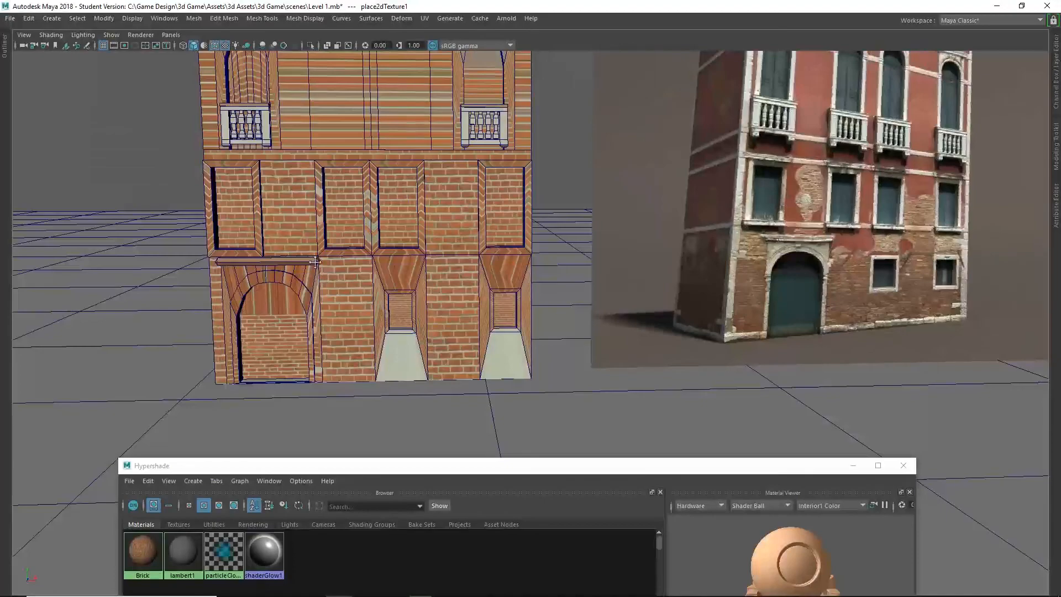
pyautogui.keyDown('alt'); pyautogui.moveTo(315, 262); pyautogui.dragTo(361, 306, button='middle'); pyautogui.keyUp('alt')
pyautogui.keyDown('alt'); pyautogui.moveTo(361, 307); pyautogui.dragTo(380, 301); pyautogui.keyUp('alt')
pyautogui.keyDown('alt'); pyautogui.moveTo(488, 316); pyautogui.dragTo(390, 236, button='middle'); pyautogui.keyUp('alt')
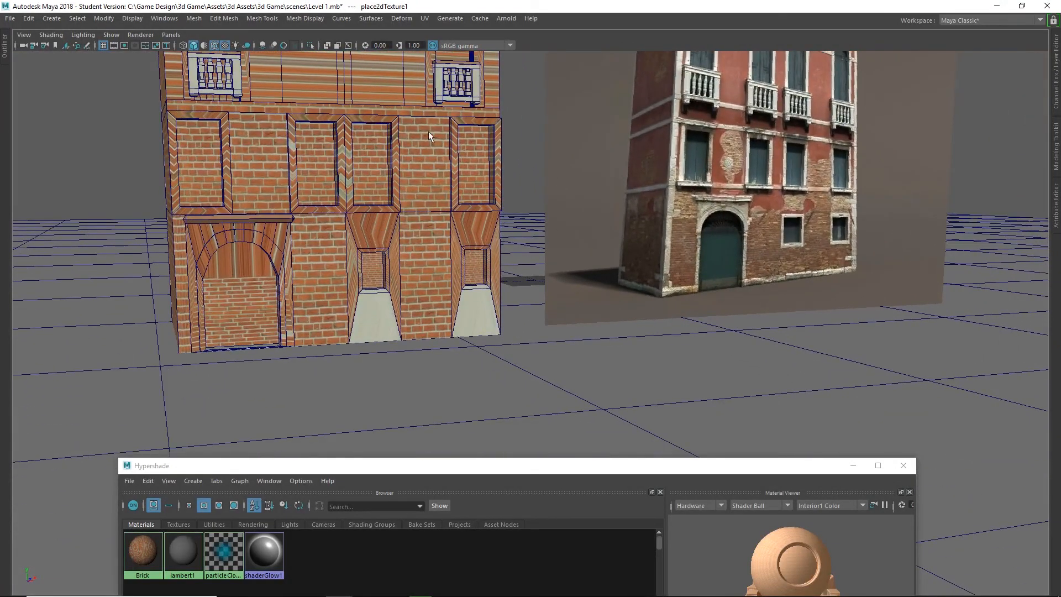
pyautogui.keyDown('alt'); pyautogui.moveTo(429, 131); pyautogui.dragTo(395, 302, button='middle'); pyautogui.keyUp('alt')
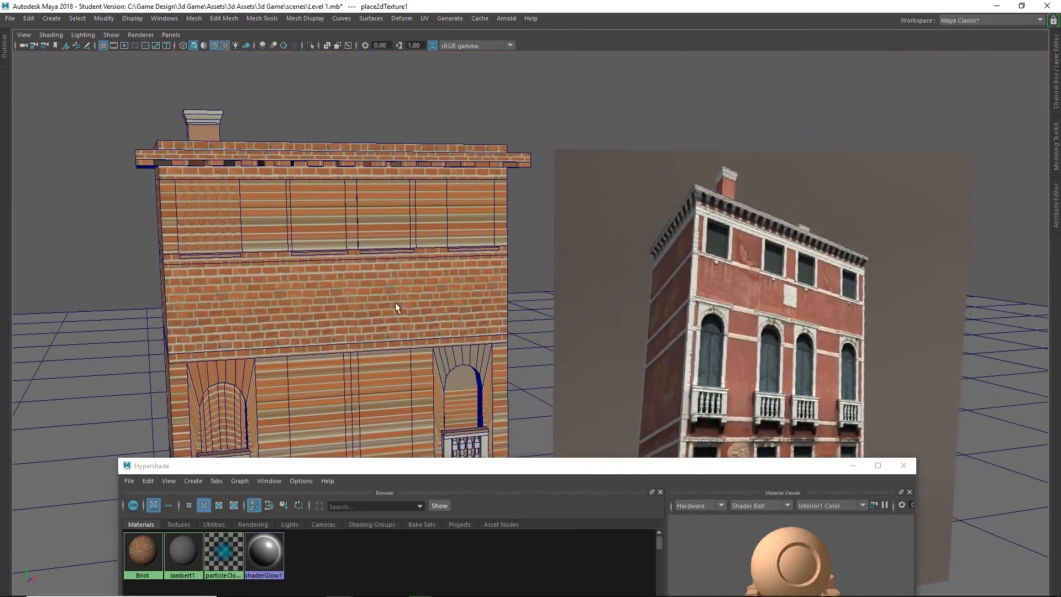
pyautogui.keyDown('alt'); pyautogui.moveTo(396, 302); pyautogui.dragTo(382, 304); pyautogui.keyUp('alt')
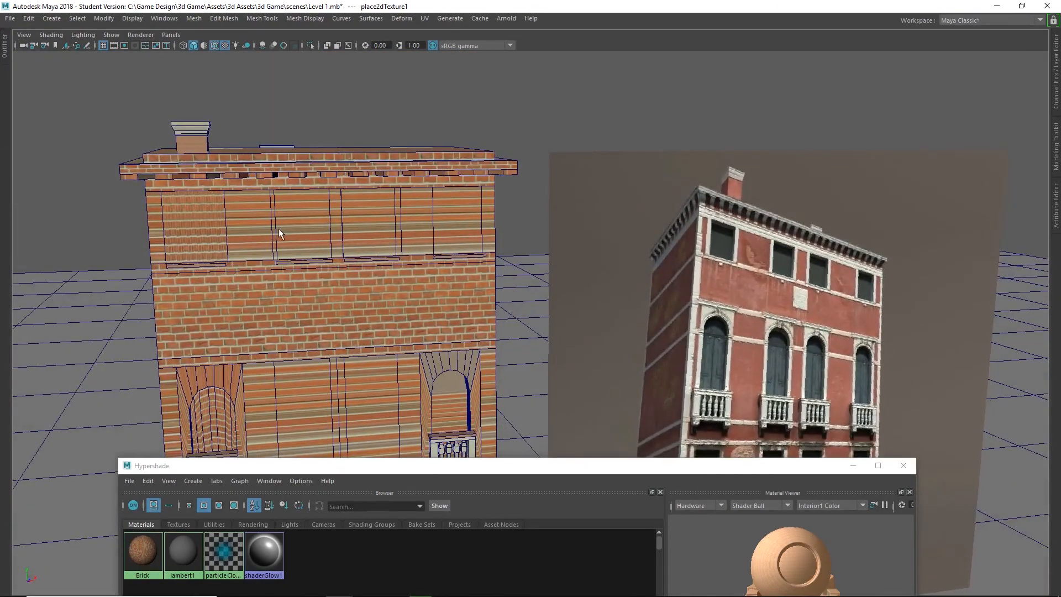
# Select the four window faces on the building's top floor in face mode and move Hypershade further clear of them.
pyautogui.keyDown('alt'); pyautogui.moveTo(278, 227); pyautogui.dragTo(327, 212); pyautogui.keyUp('alt')
pyautogui.scroll(5, 326, 213)
pyautogui.keyDown('alt'); pyautogui.moveTo(318, 216); pyautogui.dragTo(399, 325, button='middle'); pyautogui.keyUp('alt')
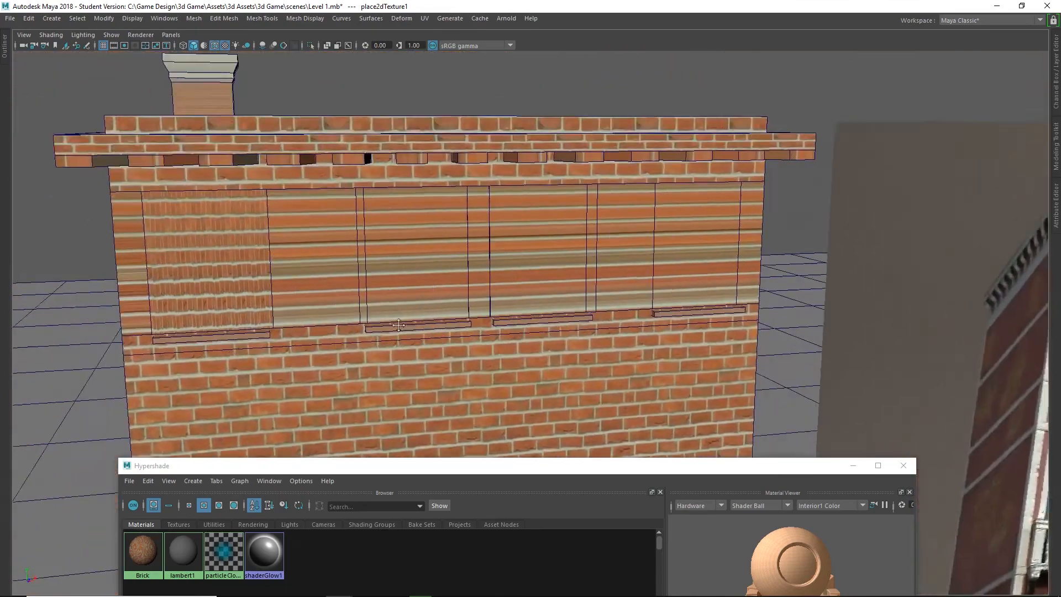
pyautogui.scroll(-3, 392, 315)
pyautogui.rightClick(336, 266)
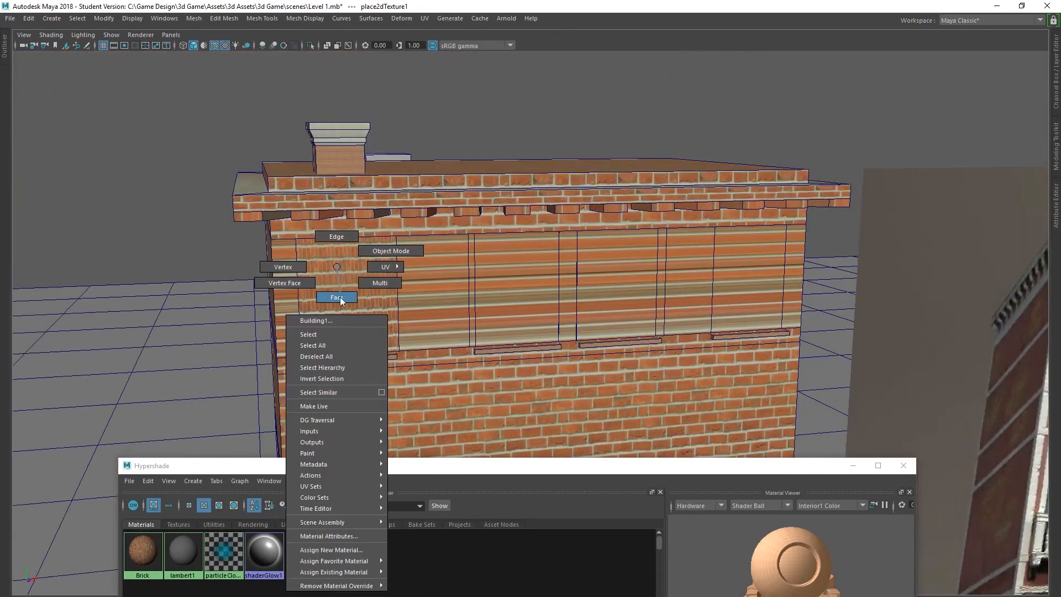
pyautogui.click(338, 297)
pyautogui.click(346, 286)
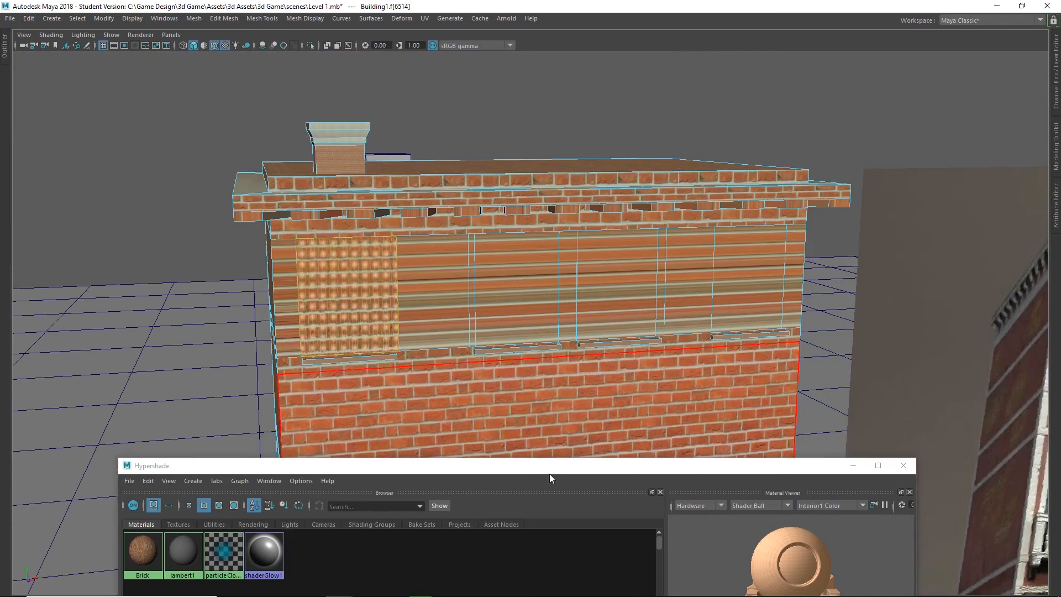
pyautogui.keyDown('shift'); pyautogui.click(544, 301); pyautogui.keyUp('shift')
pyautogui.keyDown('shift'); pyautogui.click(615, 284); pyautogui.keyUp('shift')
pyautogui.keyDown('shift'); pyautogui.click(750, 289); pyautogui.keyUp('shift')
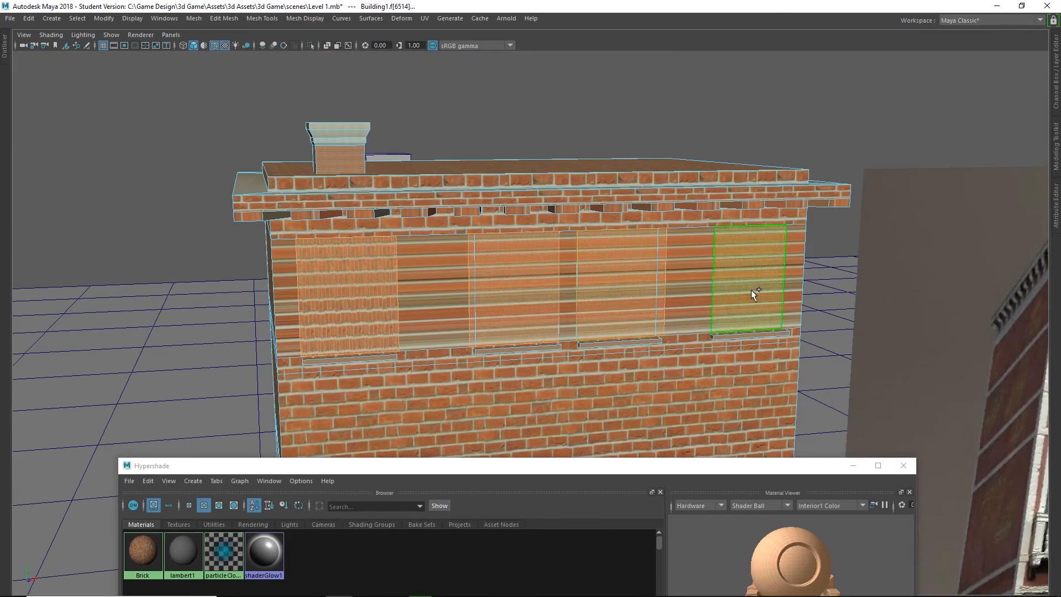
pyautogui.moveTo(311, 459); pyautogui.dragTo(216, 493)
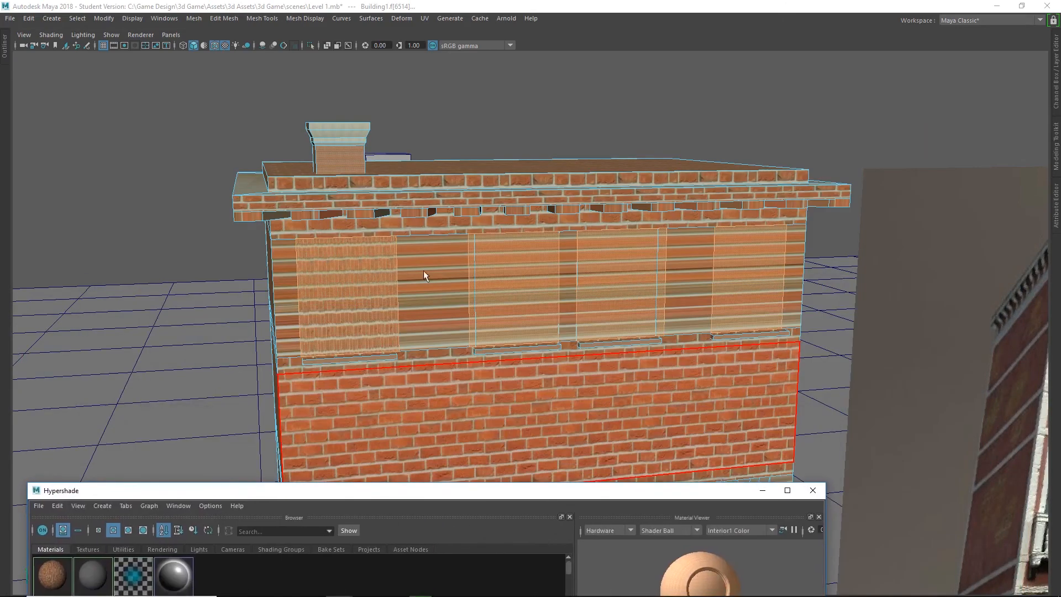
# Assign a new Lambert material to the four selected window faces on the building's top floor.
pyautogui.rightClick(342, 267)
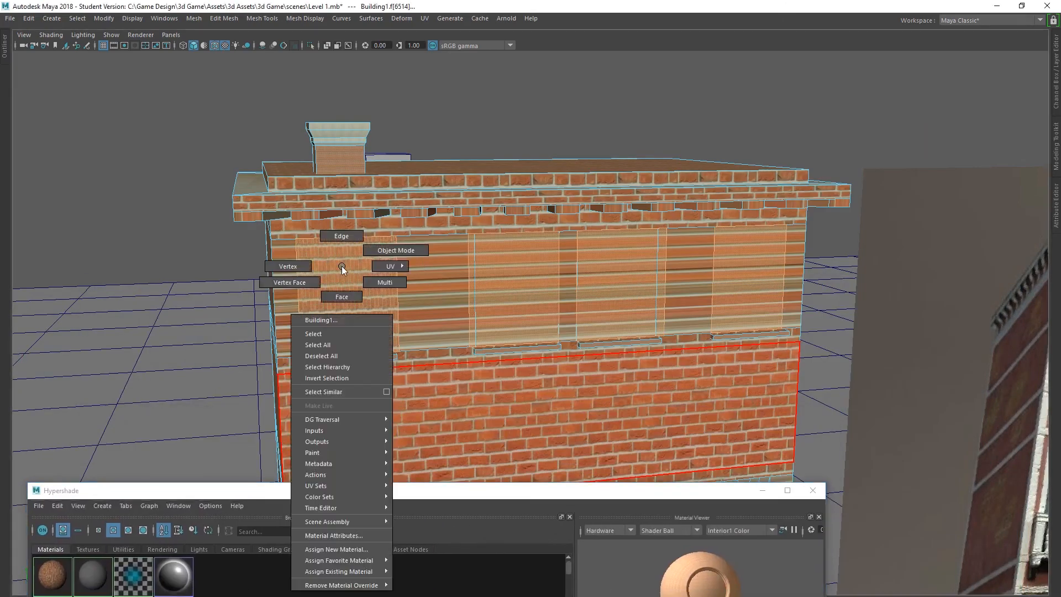
pyautogui.click(350, 548)
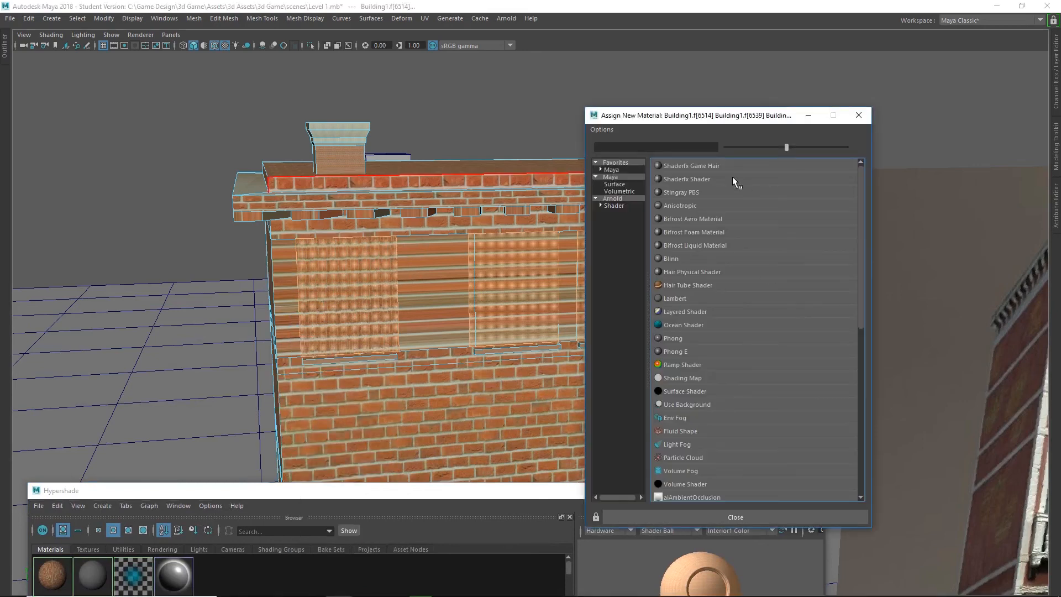
pyautogui.click(610, 169)
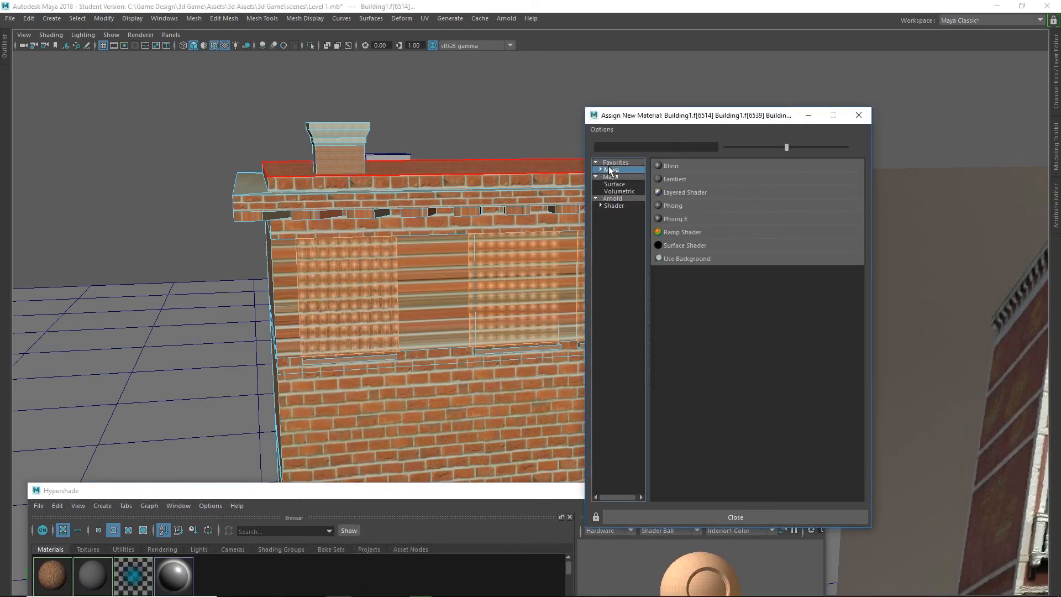
pyautogui.click(675, 178)
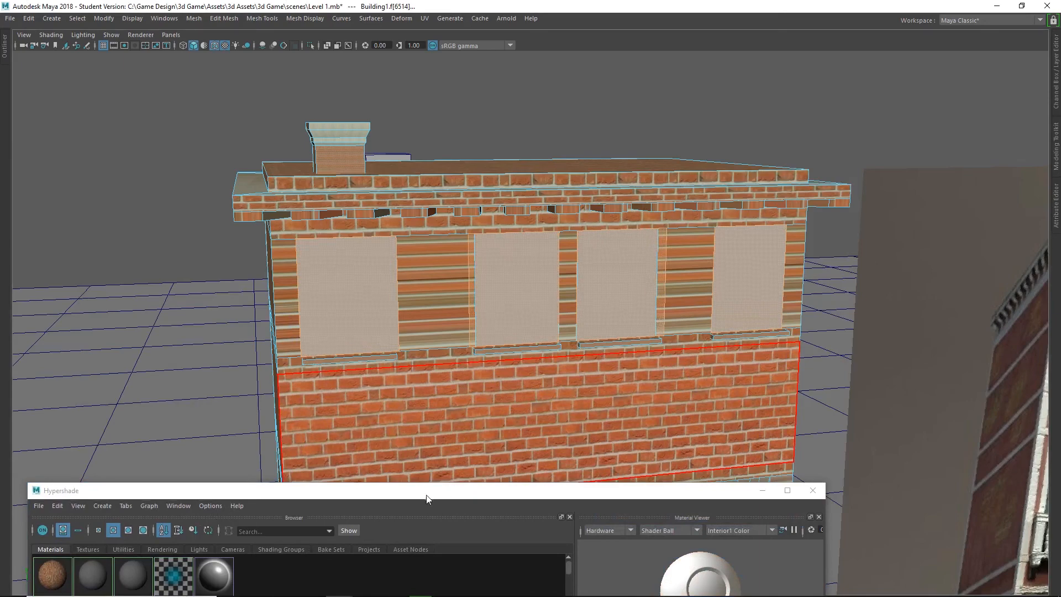
# Bring Hypershade back into full view and rename the windows' new Lambert material to Top_Window.
pyautogui.moveTo(429, 495); pyautogui.dragTo(601, 195)
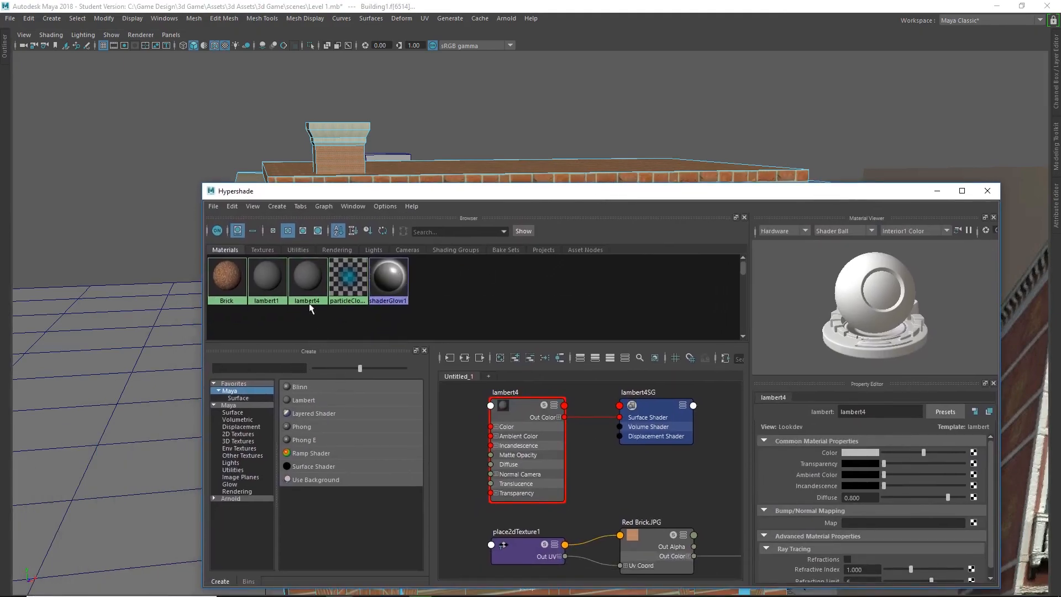
pyautogui.click(883, 410)
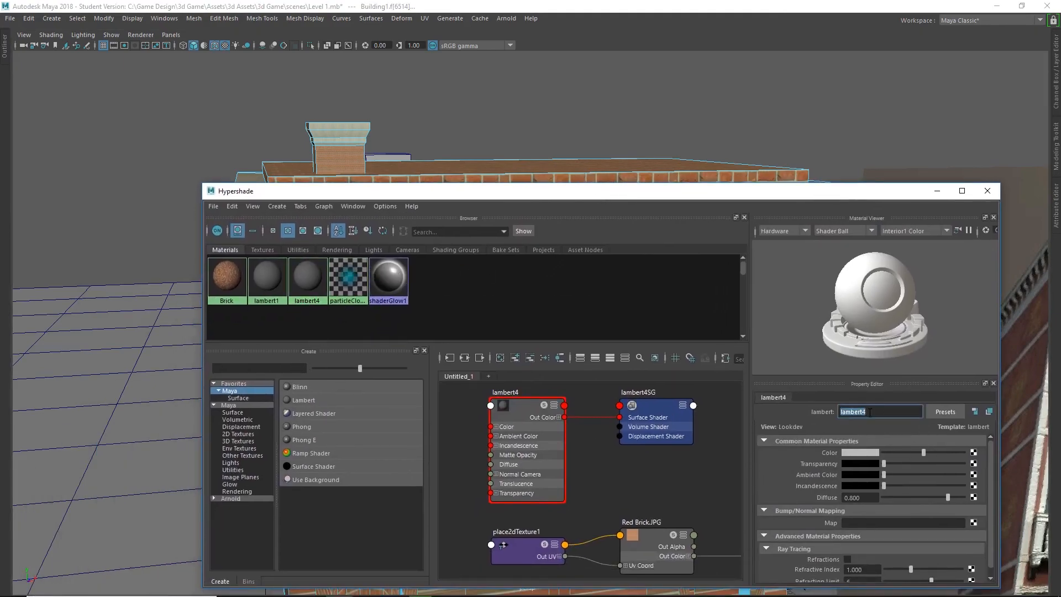
pyautogui.doubleClick(899, 412)
pyautogui.write('Top Window')
pyautogui.press('Return')
# Connect a File texture to the Color attribute of the Top_Window material.
pyautogui.moveTo(702, 209); pyautogui.dragTo(669, 111)
pyautogui.click(939, 354)
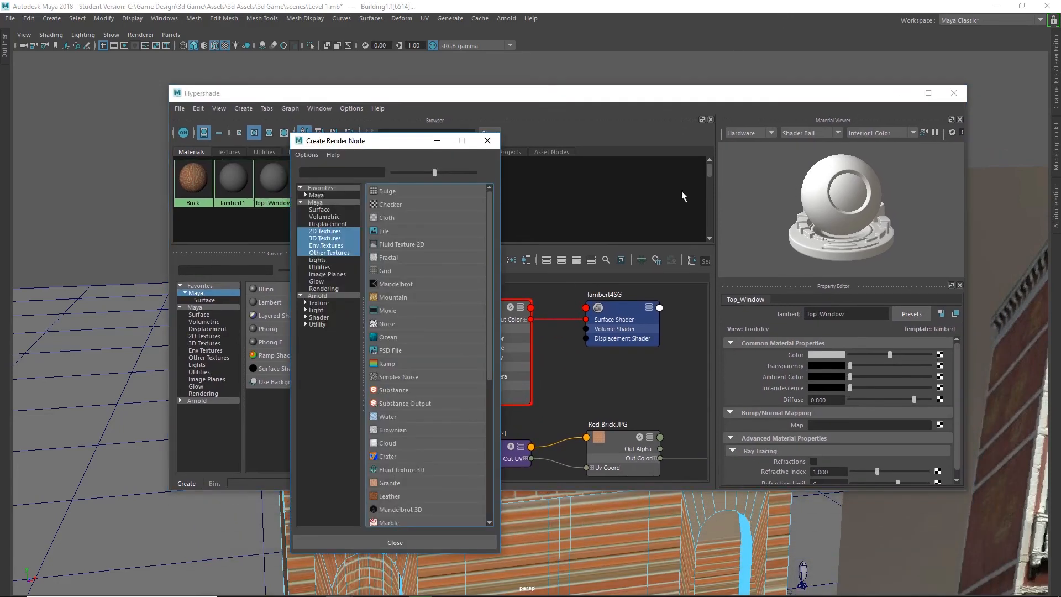
pyautogui.click(380, 228)
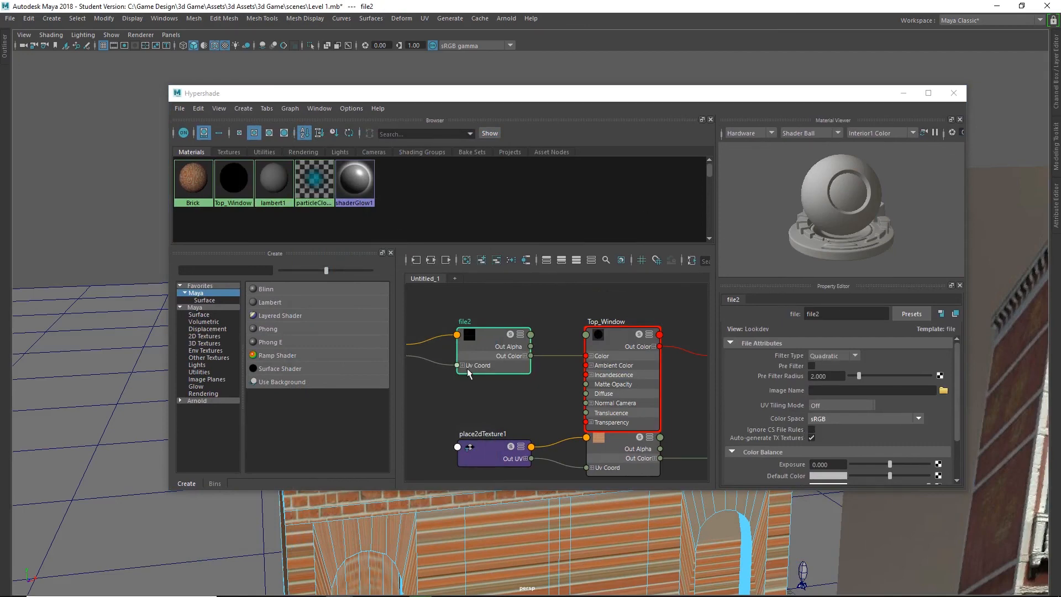
# Preview the window images in the sourceimages folder and load window_28.jpg into the Top_Window file texture.
pyautogui.click(943, 390)
pyautogui.click(294, 167)
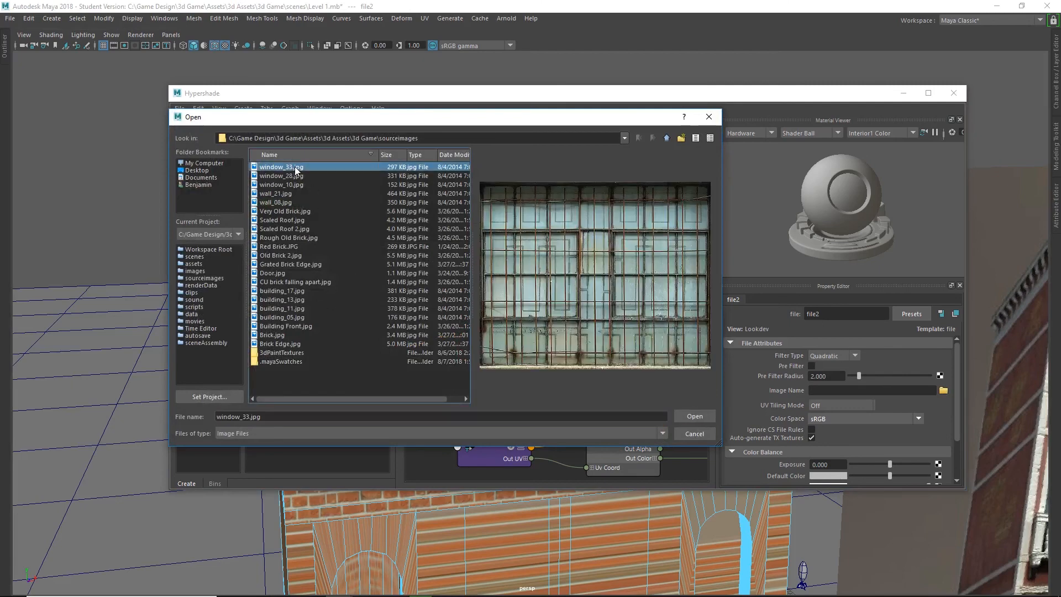
pyautogui.click(289, 176)
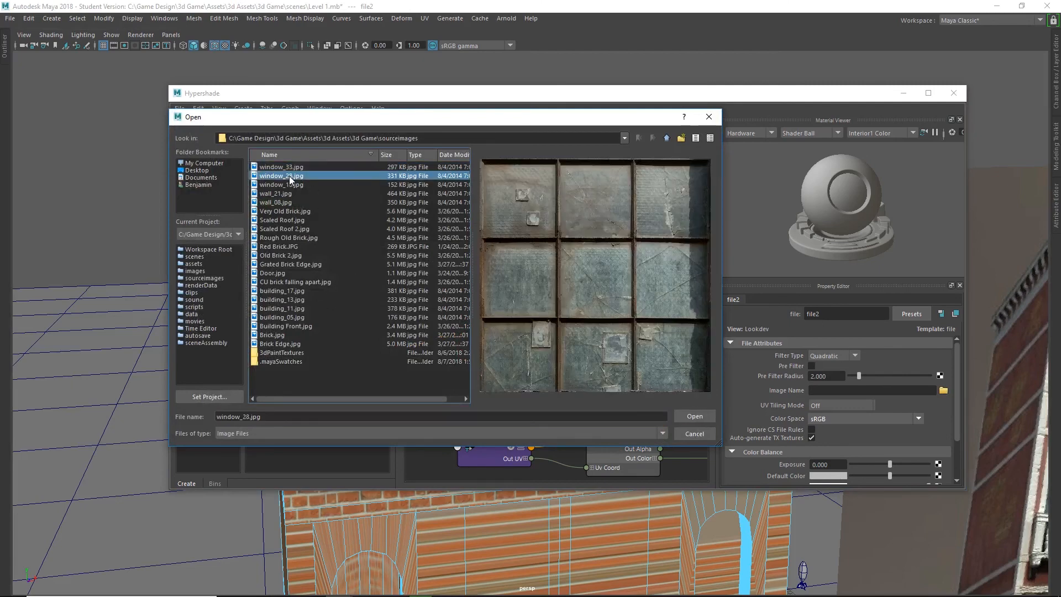
pyautogui.click(287, 185)
pyautogui.click(290, 174)
pyautogui.click(691, 415)
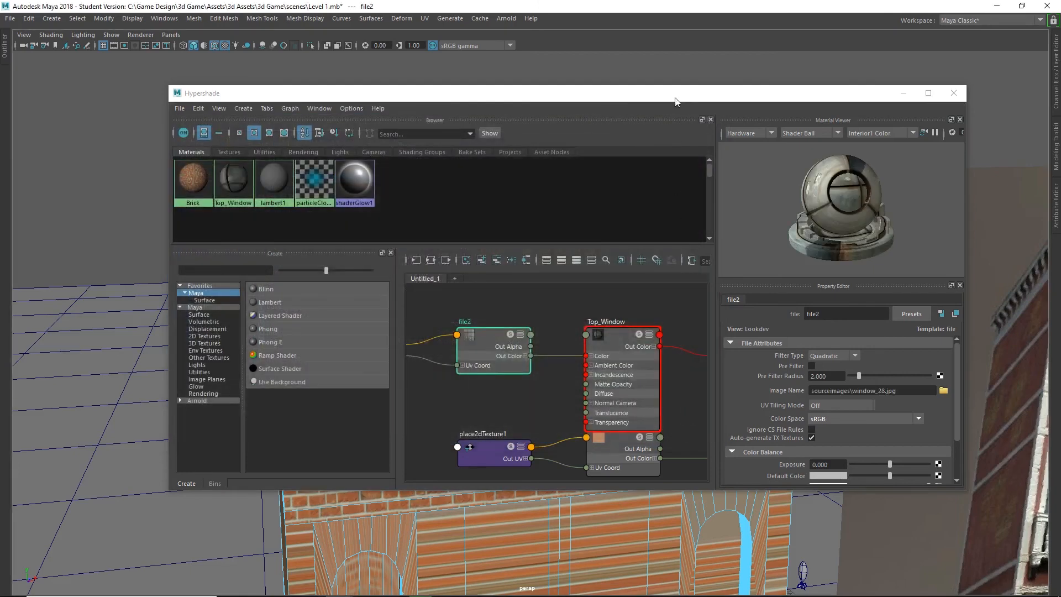
# Move Hypershade aside to expose the top-floor windows and select only the leftmost window face.
pyautogui.moveTo(674, 98); pyautogui.dragTo(671, 401)
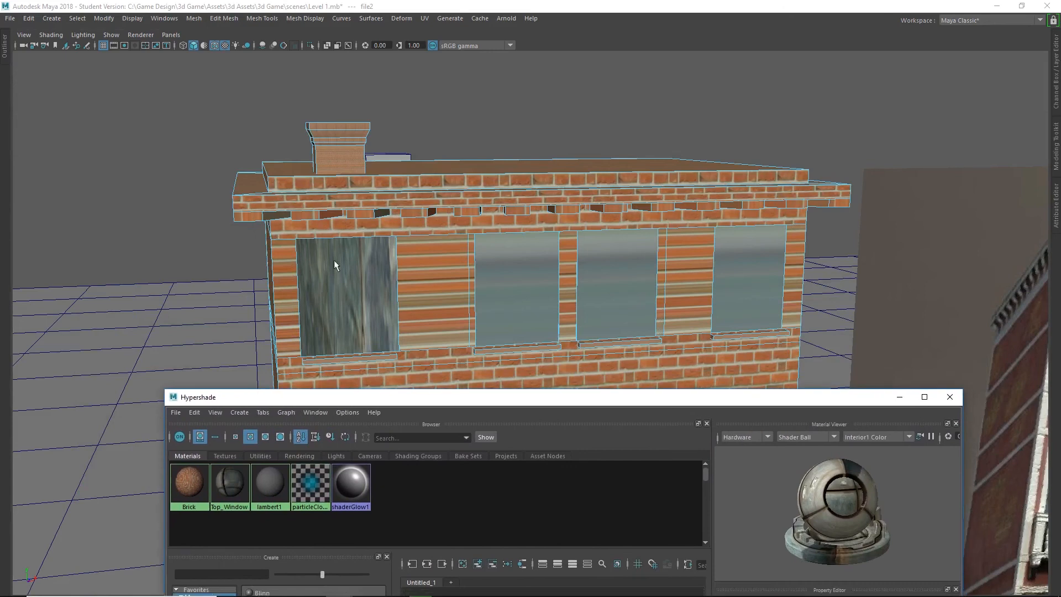
pyautogui.moveTo(520, 411); pyautogui.dragTo(466, 197)
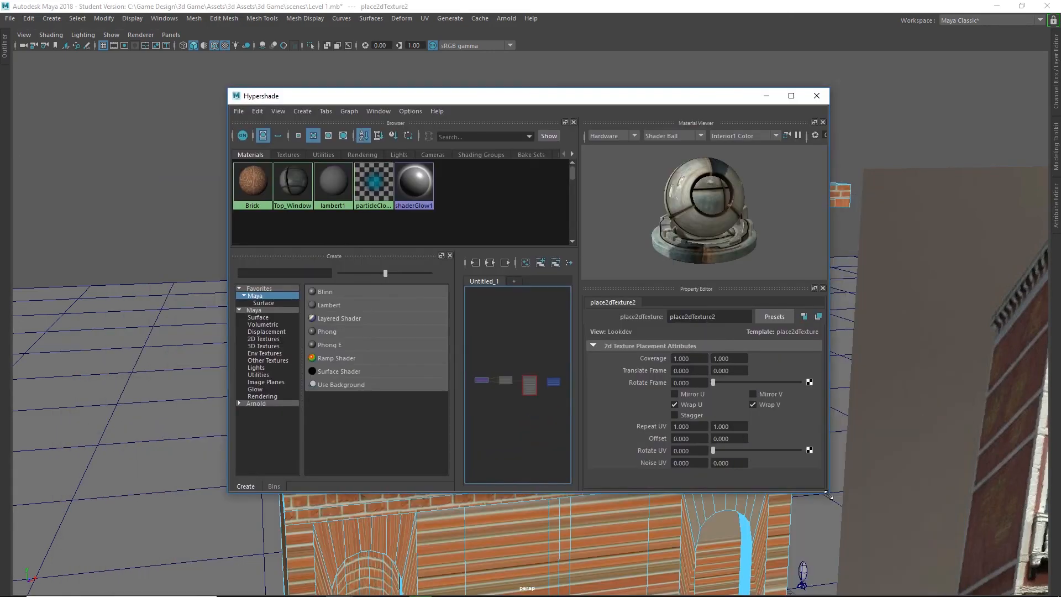
pyautogui.moveTo(827, 493); pyautogui.dragTo(982, 559)
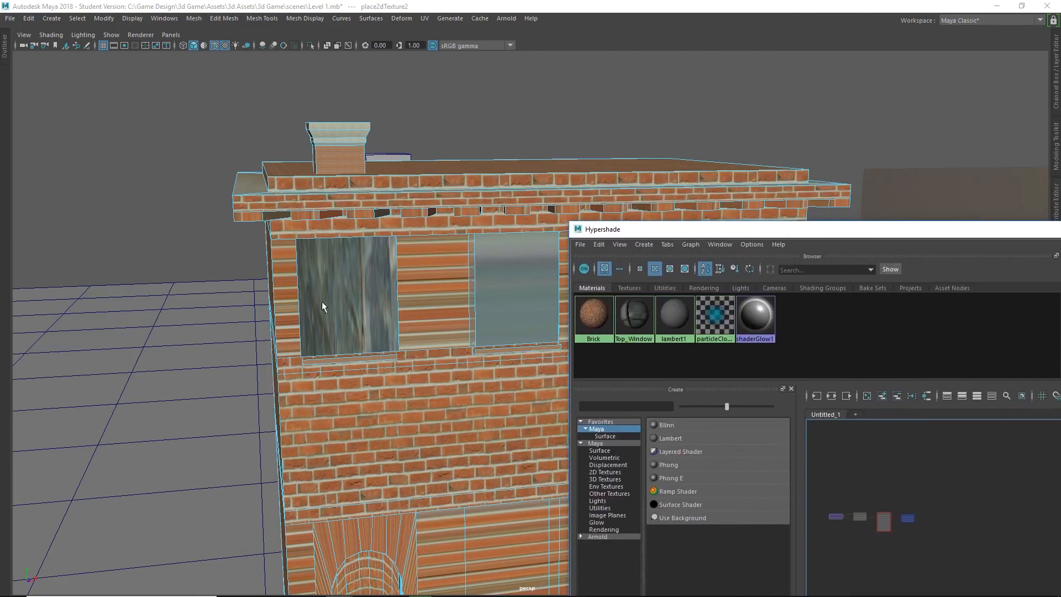
pyautogui.moveTo(701, 234); pyautogui.dragTo(734, 200)
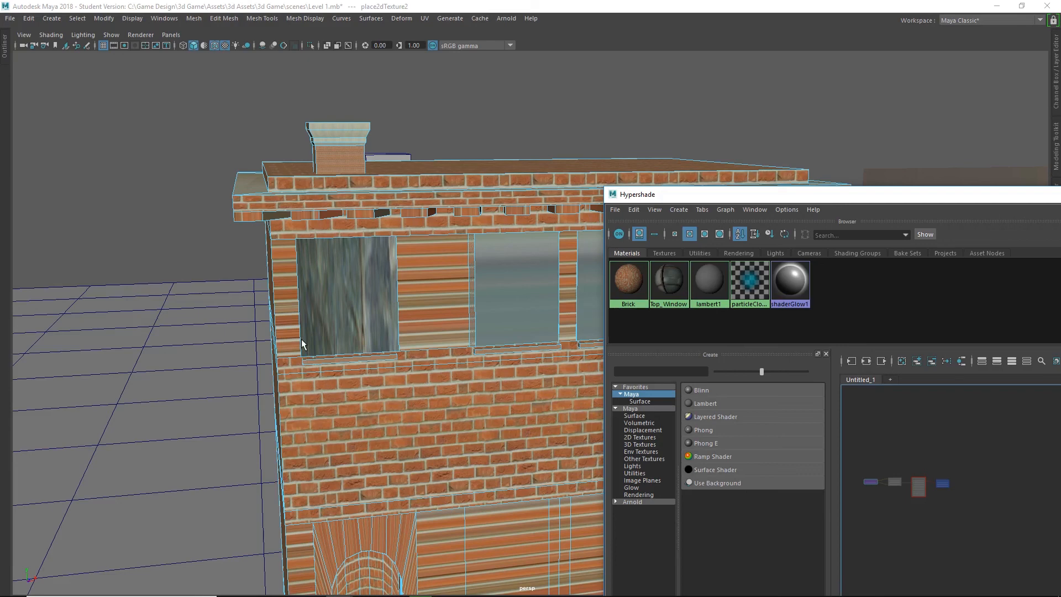
pyautogui.click(344, 288)
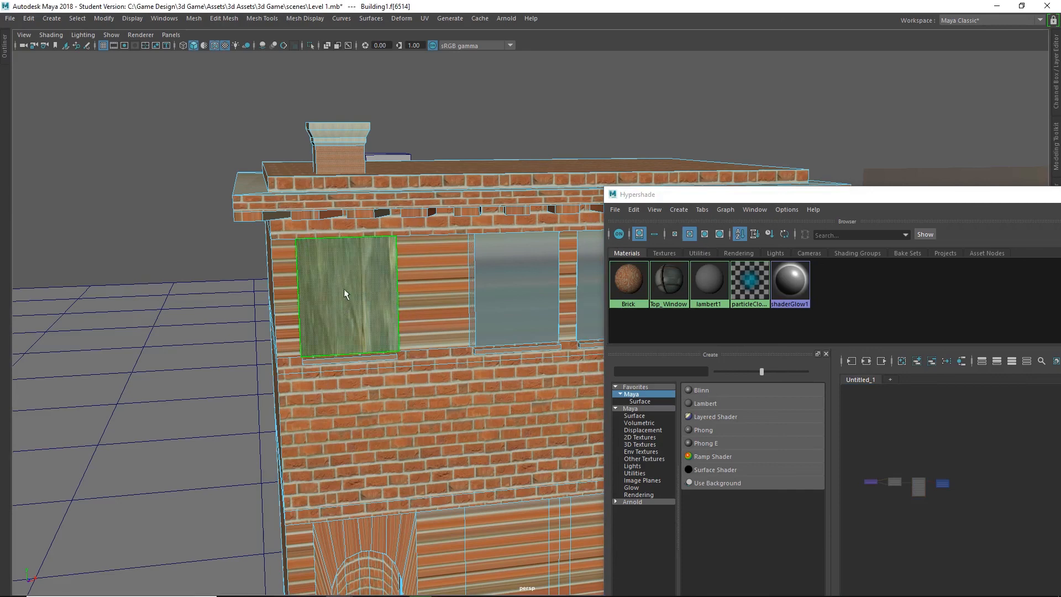
pyautogui.moveTo(343, 288); pyautogui.dragTo(344, 291, button='right')
pyautogui.click(107, 184)
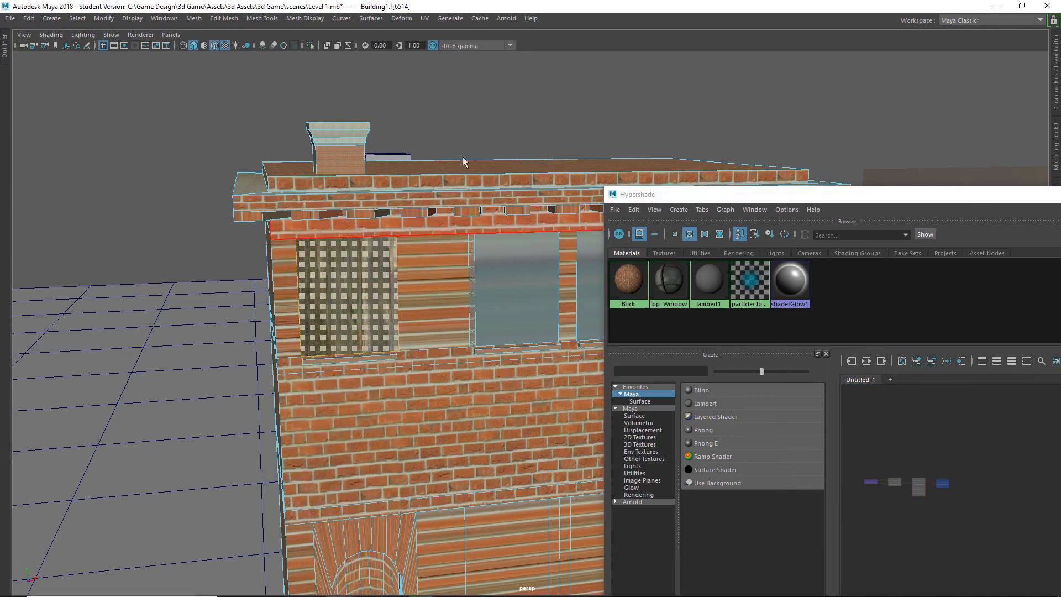
# Try a planar UV projection with the current settings on the leftmost window face, inspect the texture direction, and undo it.
pyautogui.click(425, 20)
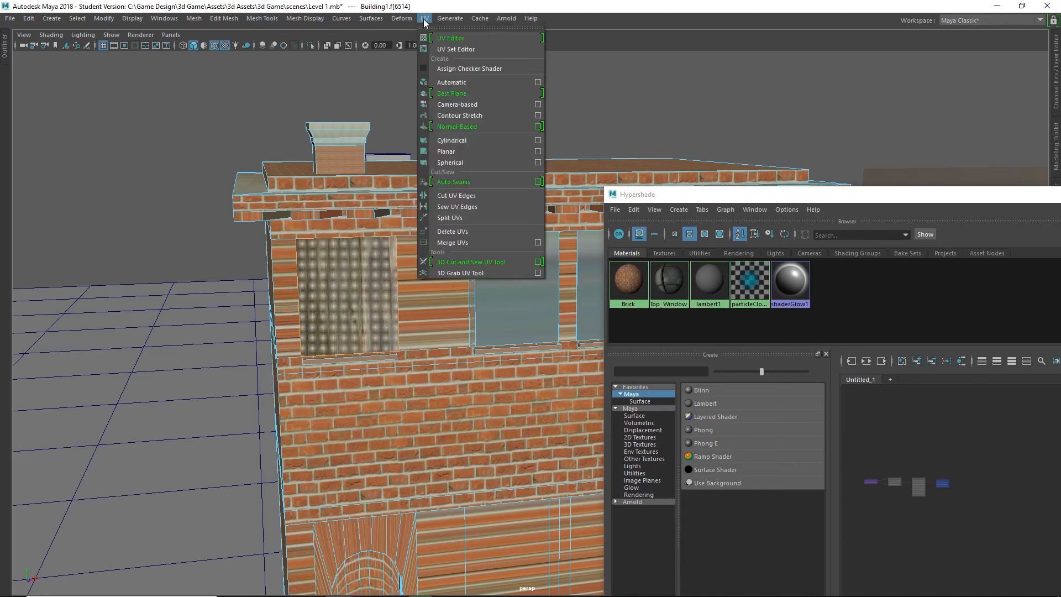
pyautogui.click(447, 152)
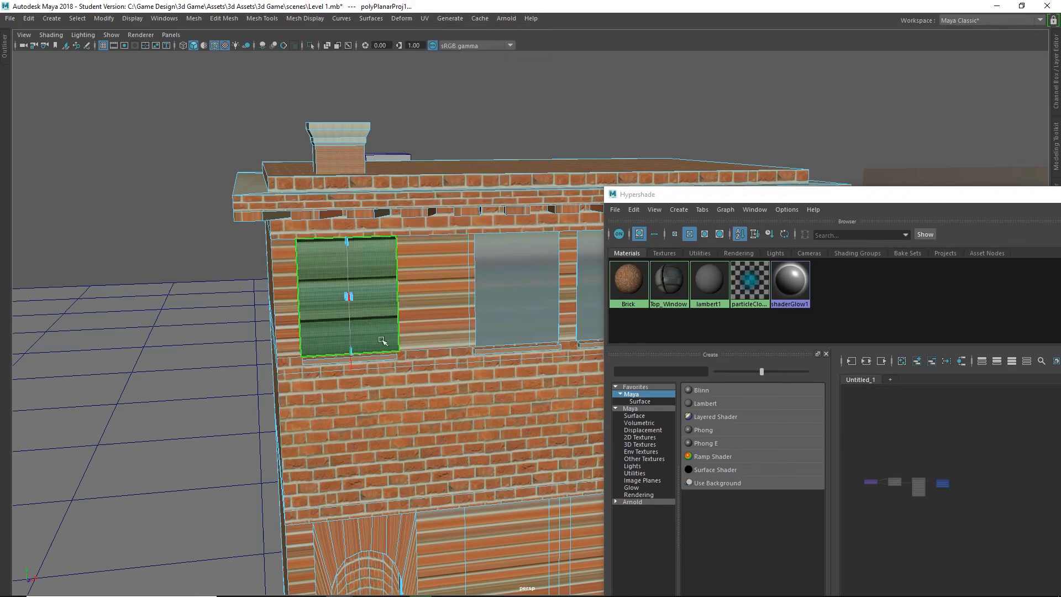
pyautogui.keyDown('alt'); pyautogui.moveTo(310, 348); pyautogui.dragTo(220, 322); pyautogui.keyUp('alt')
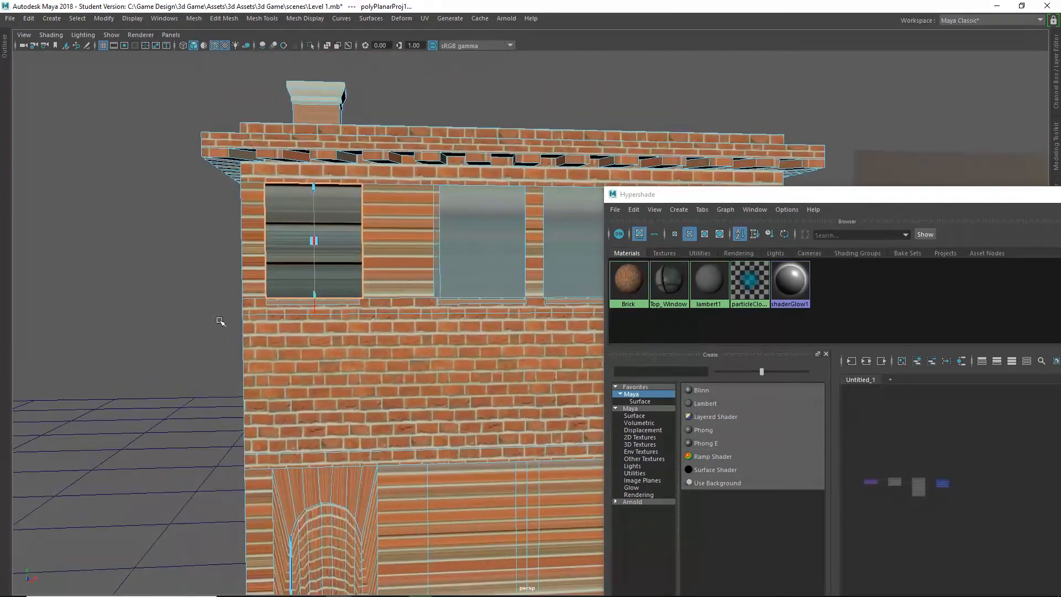
pyautogui.keyDown('alt'); pyautogui.moveTo(221, 322); pyautogui.dragTo(287, 301, button='right'); pyautogui.keyUp('alt')
pyautogui.keyDown('alt'); pyautogui.moveTo(265, 221); pyautogui.dragTo(343, 301, button='middle'); pyautogui.keyUp('alt')
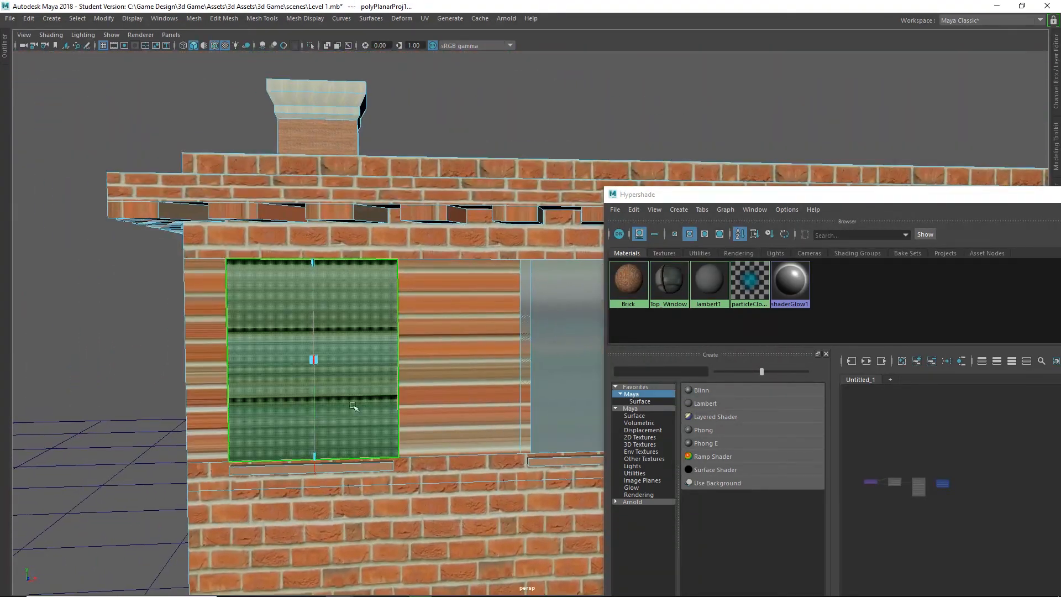
pyautogui.click(247, 418)
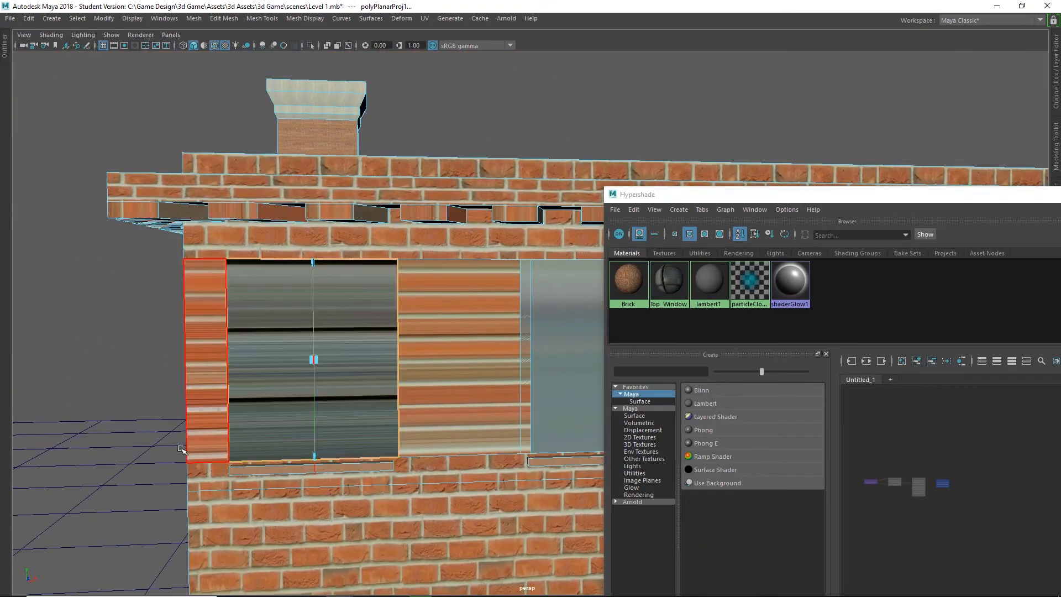
pyautogui.hotkey('ctrl', 'z')
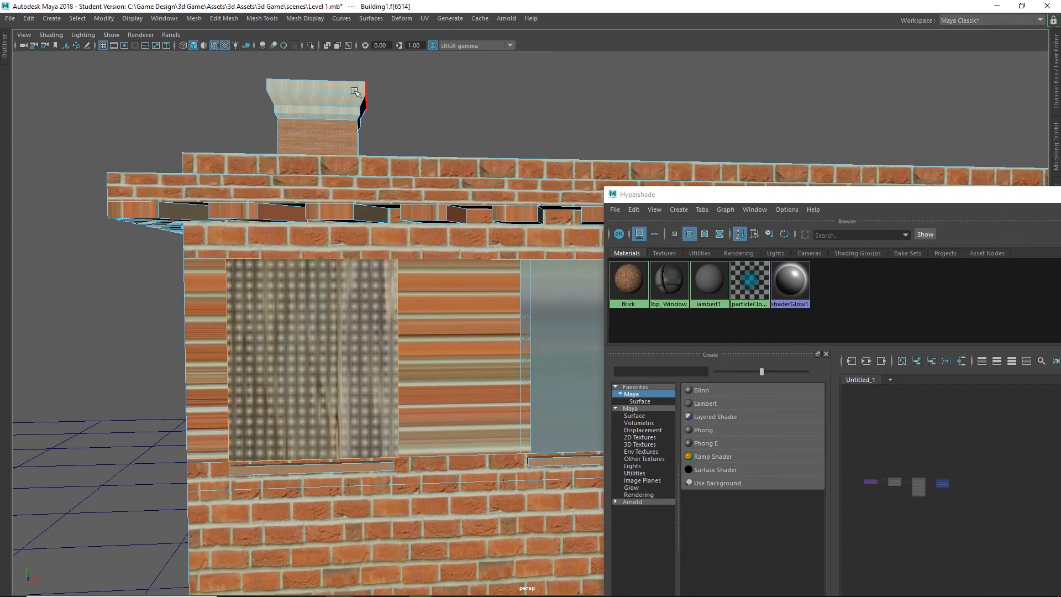
# Apply a planar UV projection from the Z axis to the leftmost top-floor window face.
pyautogui.click(425, 19)
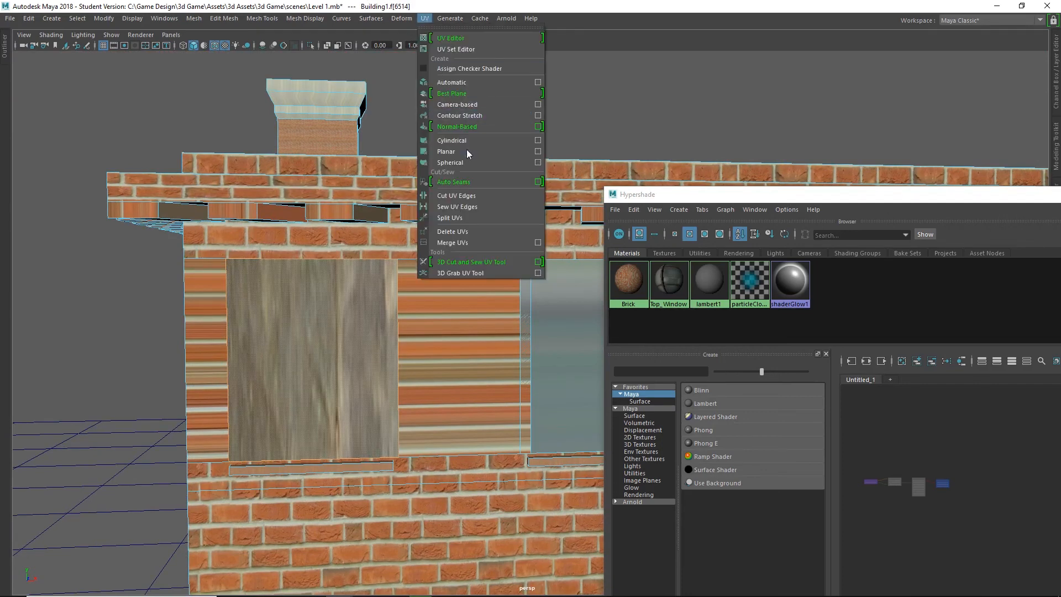
pyautogui.click(538, 152)
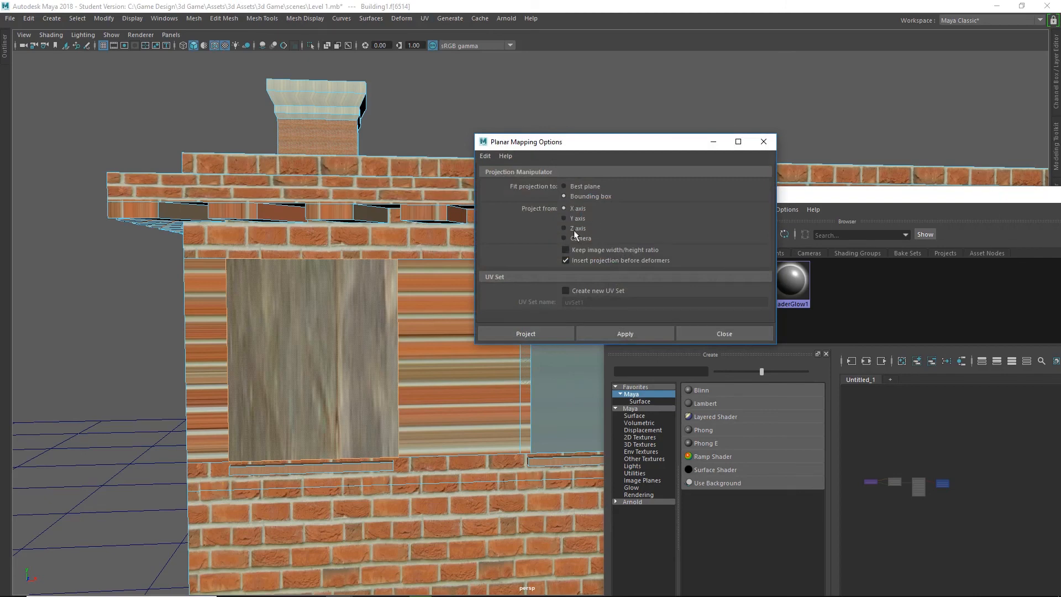
pyautogui.click(569, 210)
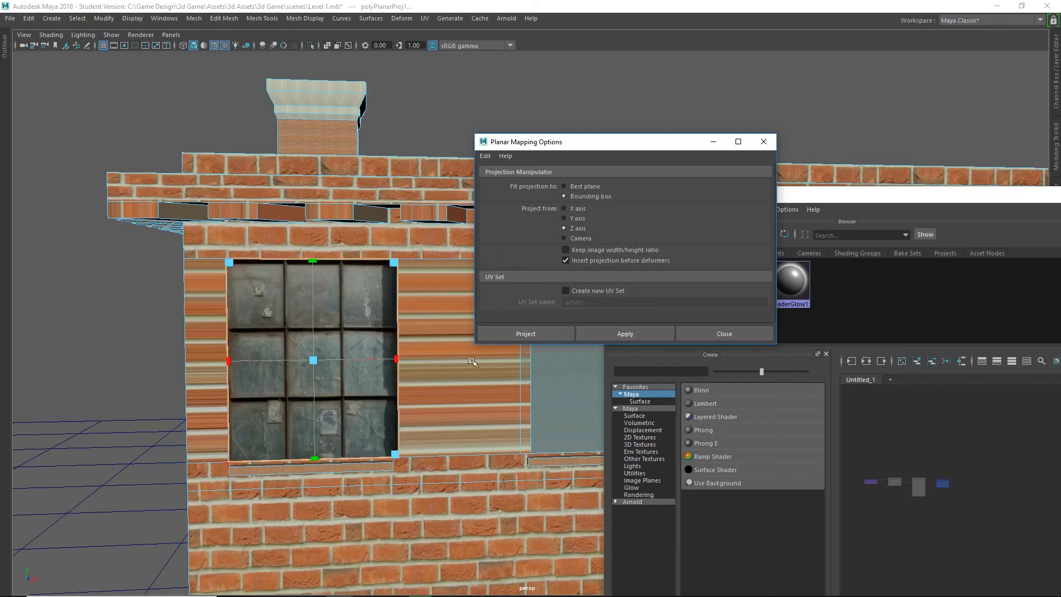
# Try reducing the height of the leftmost window's planar projection with its manipulator, and undo the change.
pyautogui.moveTo(430, 370)
pyautogui.keyDown('alt'); pyautogui.mouseDown()
pyautogui.moveTo(410, 381)
pyautogui.moveTo(410, 372)
pyautogui.mouseUp(); pyautogui.keyUp('alt')
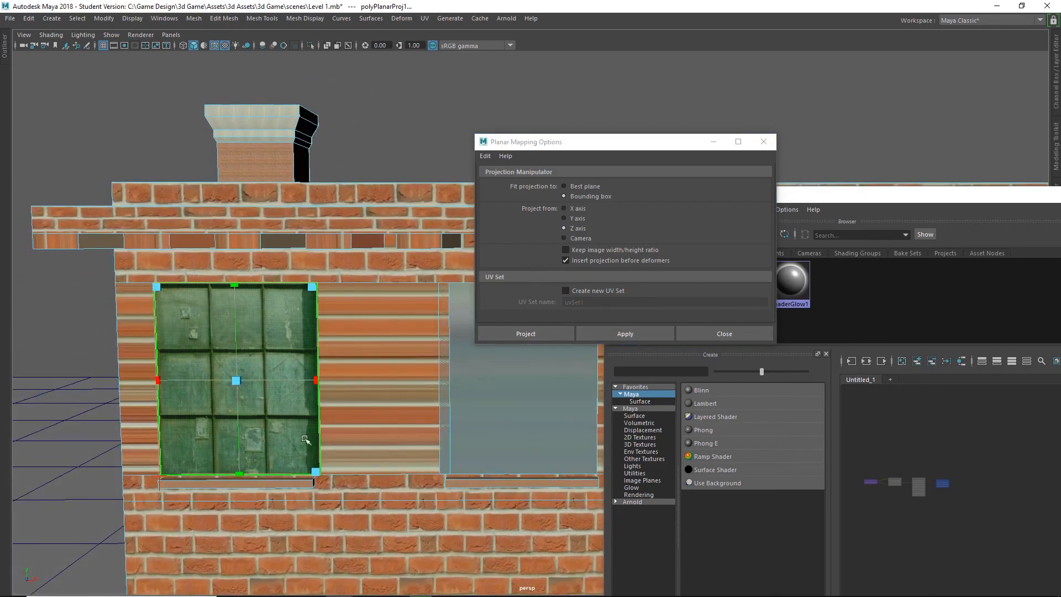
pyautogui.keyDown('alt'); pyautogui.moveTo(380, 410); pyautogui.dragTo(325, 367); pyautogui.keyUp('alt')
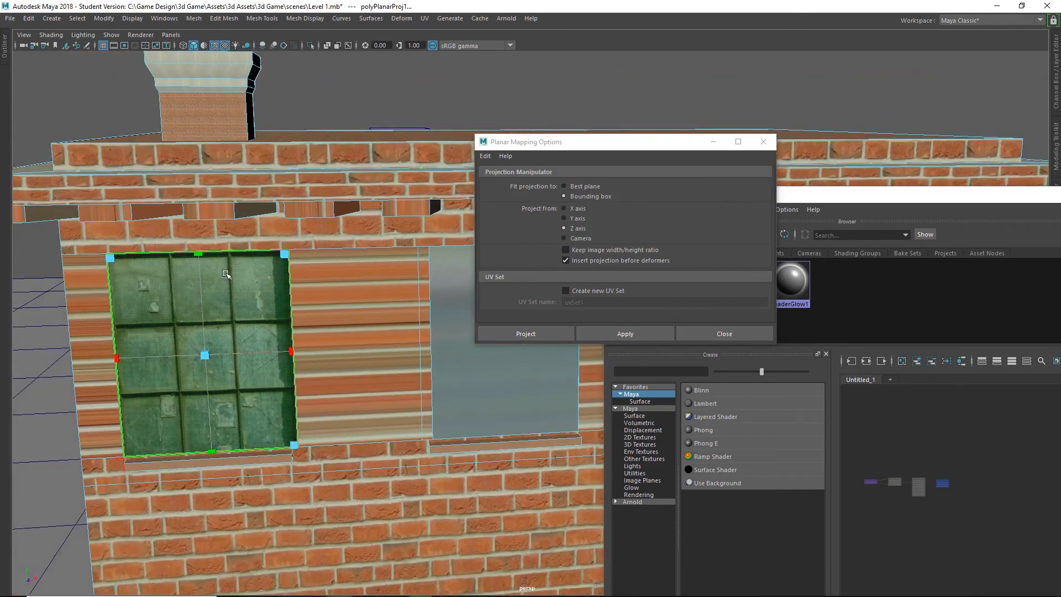
pyautogui.moveTo(198, 254); pyautogui.dragTo(204, 310)
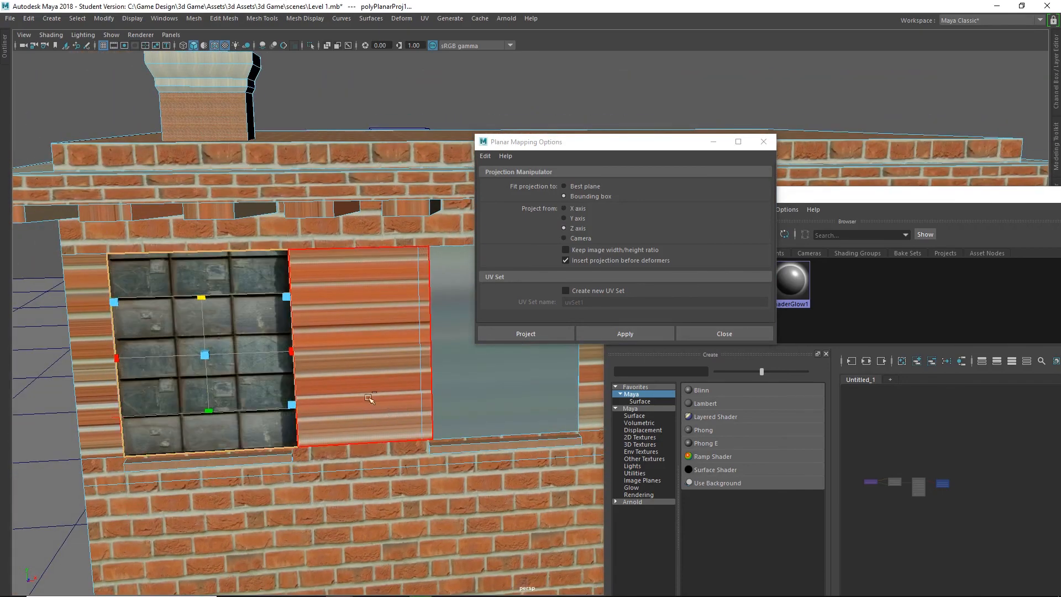
pyautogui.hotkey('ctrl', 'z')
# Select the second top-floor window face from the left and project its UVs planar from the Z axis.
pyautogui.keyDown('alt'); pyautogui.moveTo(414, 369); pyautogui.dragTo(267, 352, button='middle'); pyautogui.keyUp('alt')
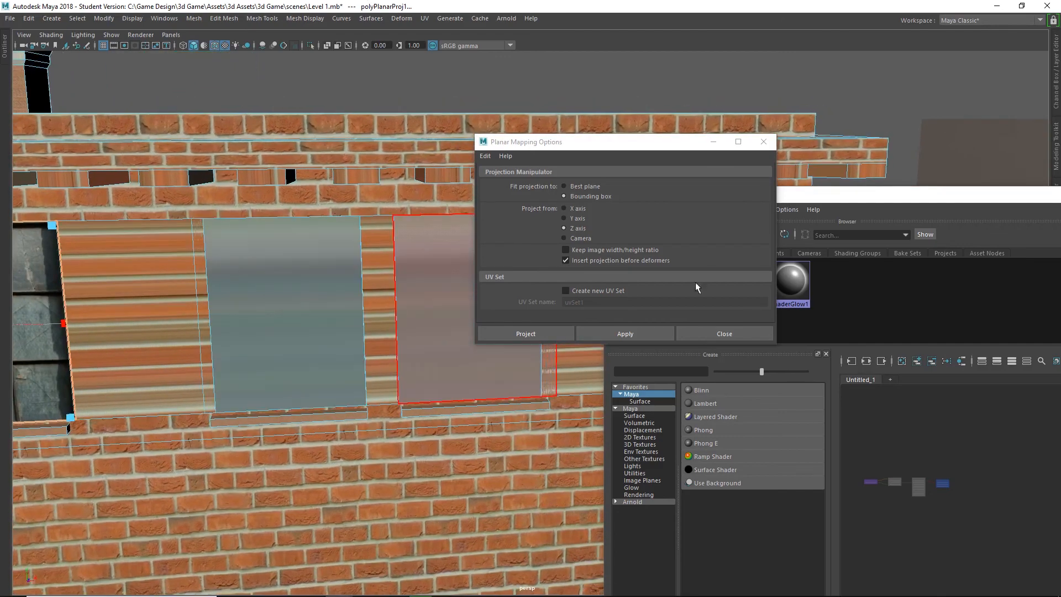
pyautogui.scroll(-3, 406, 489)
pyautogui.scroll(3, 427, 324)
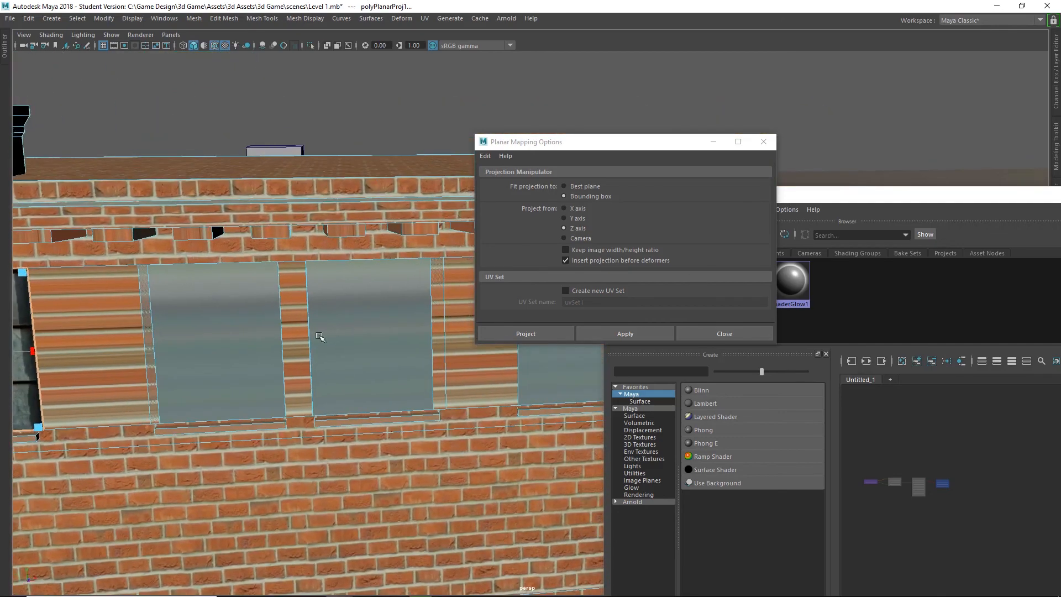
pyautogui.click(241, 337)
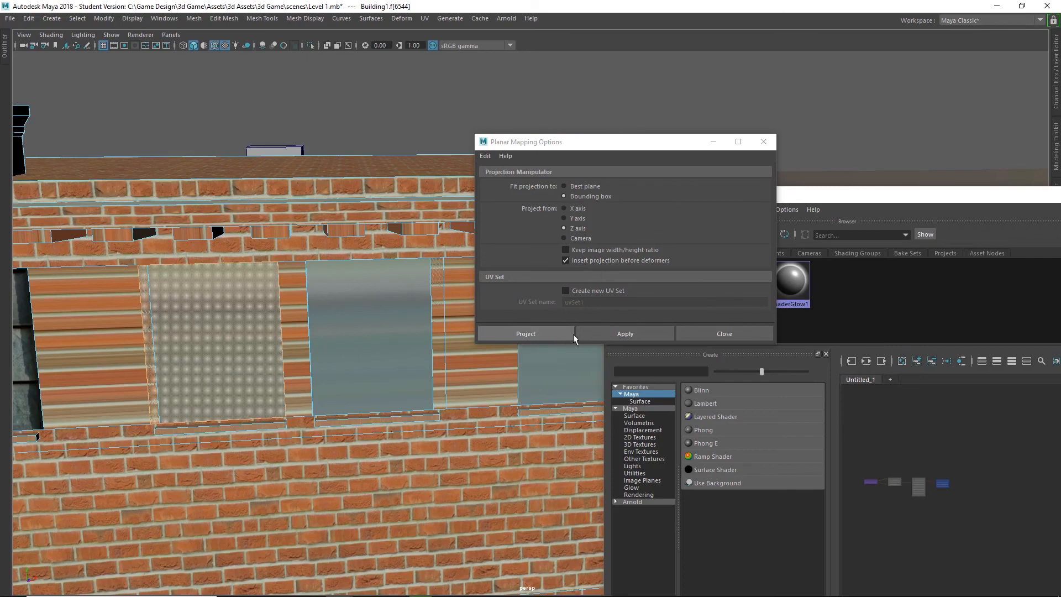
pyautogui.click(531, 334)
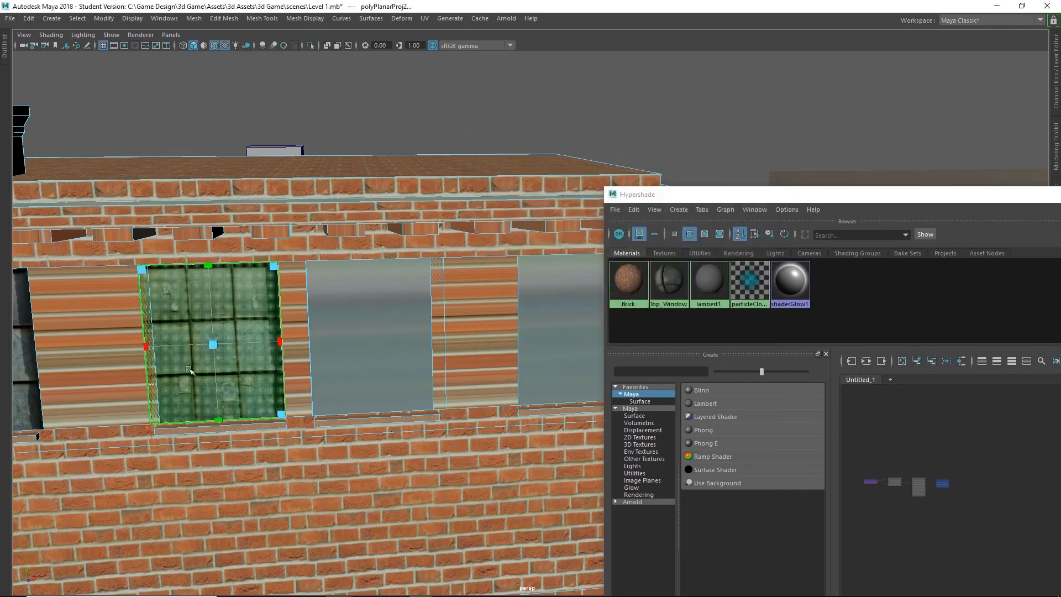
# Select the third top-floor window face and apply the same Z-axis planar UV projection.
pyautogui.click(360, 311)
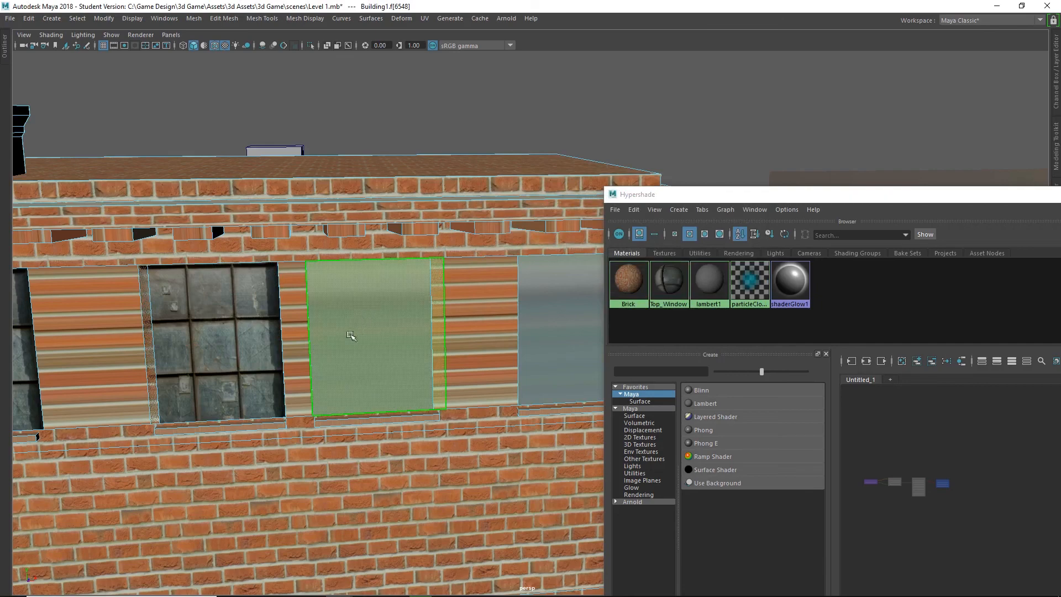
pyautogui.click(429, 19)
pyautogui.click(454, 154)
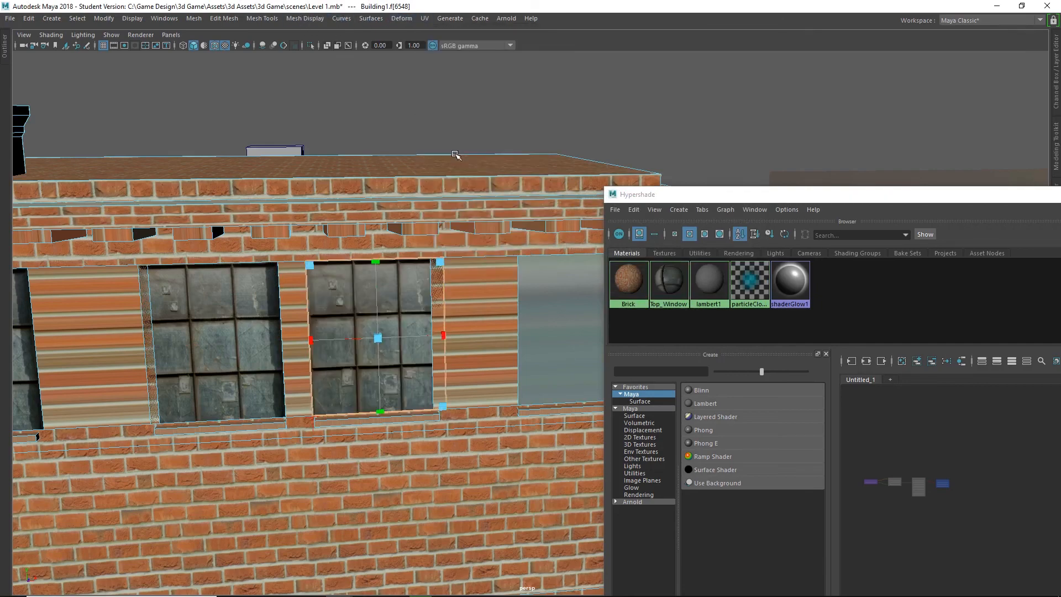
pyautogui.keyDown('alt'); pyautogui.moveTo(413, 342); pyautogui.dragTo(206, 315, button='middle'); pyautogui.keyUp('alt')
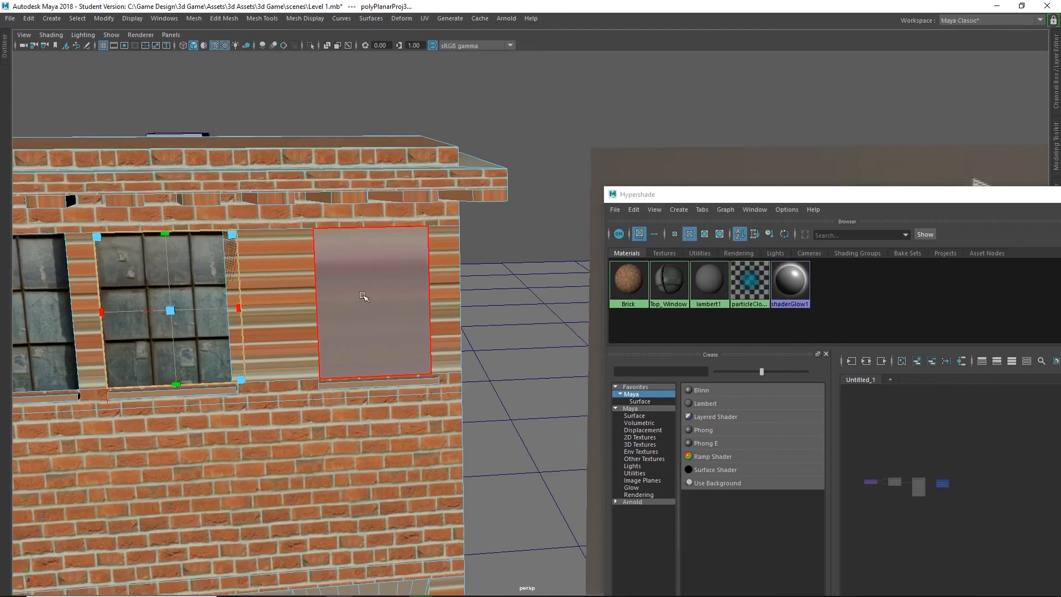
# Select the rightmost top-floor window face and apply the same Z-axis planar UV projection.
pyautogui.click(363, 297)
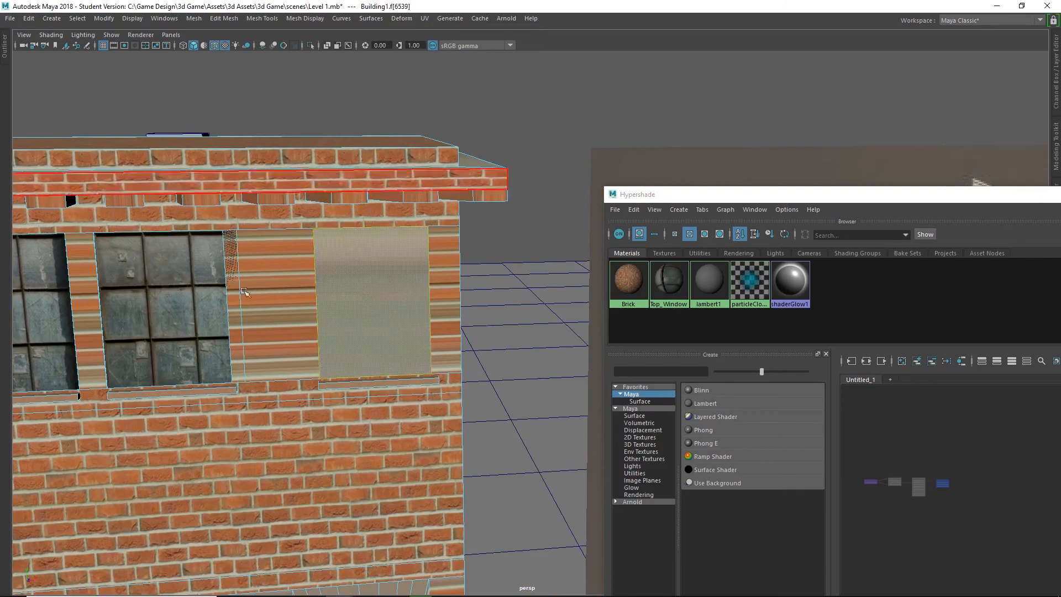
pyautogui.click(430, 20)
pyautogui.click(457, 156)
# Select all four rectangular window faces in the row directly above the ground-floor arched entrance.
pyautogui.scroll(-7, 332, 301)
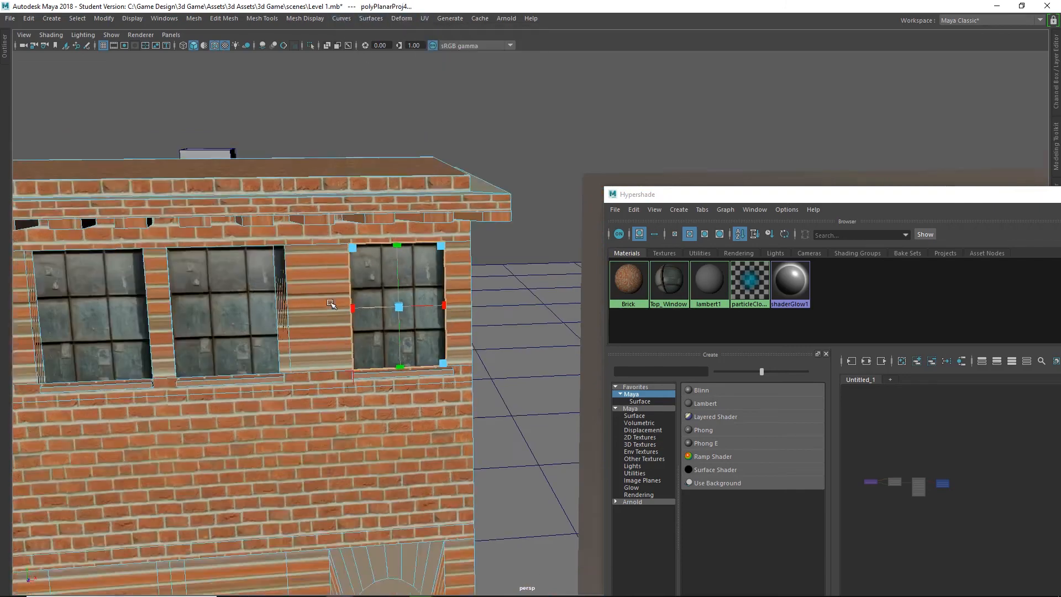
pyautogui.click(356, 173)
pyautogui.moveTo(388, 380)
pyautogui.keyDown('alt'); pyautogui.mouseDown()
pyautogui.moveTo(390, 330)
pyautogui.moveTo(402, 360)
pyautogui.moveTo(389, 371)
pyautogui.mouseUp(); pyautogui.keyUp('alt')
pyautogui.keyDown('alt'); pyautogui.moveTo(388, 371); pyautogui.dragTo(316, 240, button='middle'); pyautogui.keyUp('alt')
pyautogui.keyDown('alt'); pyautogui.moveTo(316, 241); pyautogui.dragTo(324, 247); pyautogui.keyUp('alt')
pyautogui.keyDown('alt'); pyautogui.moveTo(292, 297); pyautogui.dragTo(322, 282); pyautogui.keyUp('alt')
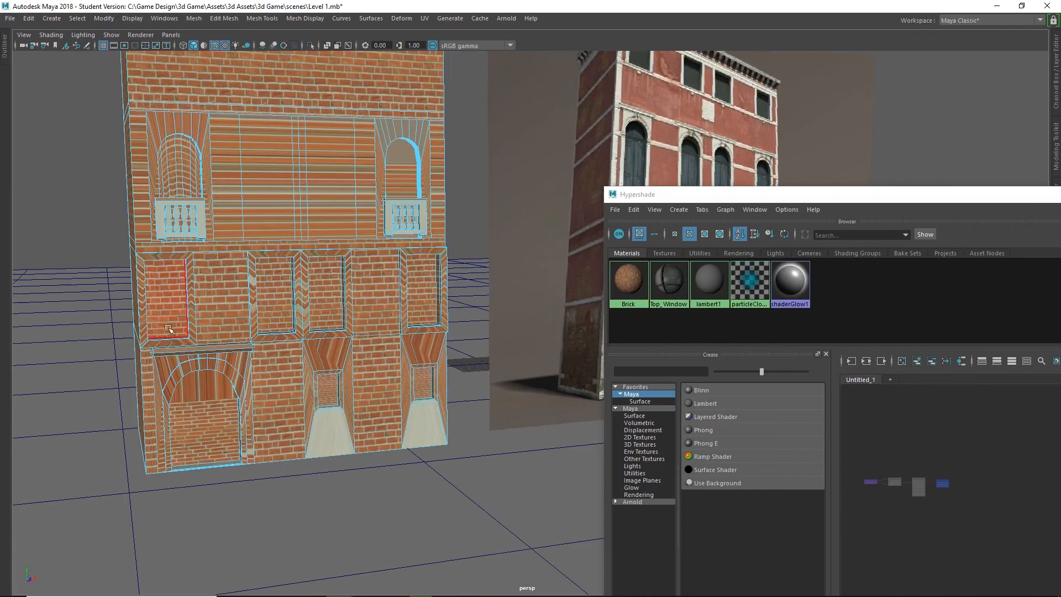
pyautogui.click(169, 307)
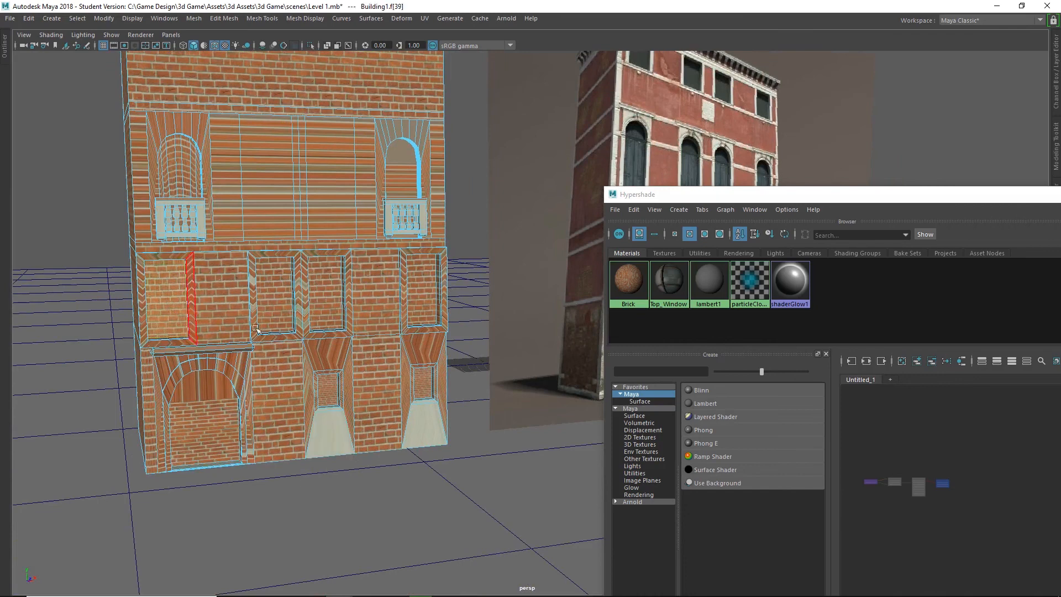
pyautogui.keyDown('shift'); pyautogui.click(274, 296); pyautogui.keyUp('shift')
pyautogui.keyDown('shift'); pyautogui.click(326, 292); pyautogui.keyUp('shift')
pyautogui.keyDown('shift'); pyautogui.click(424, 321); pyautogui.keyUp('shift')
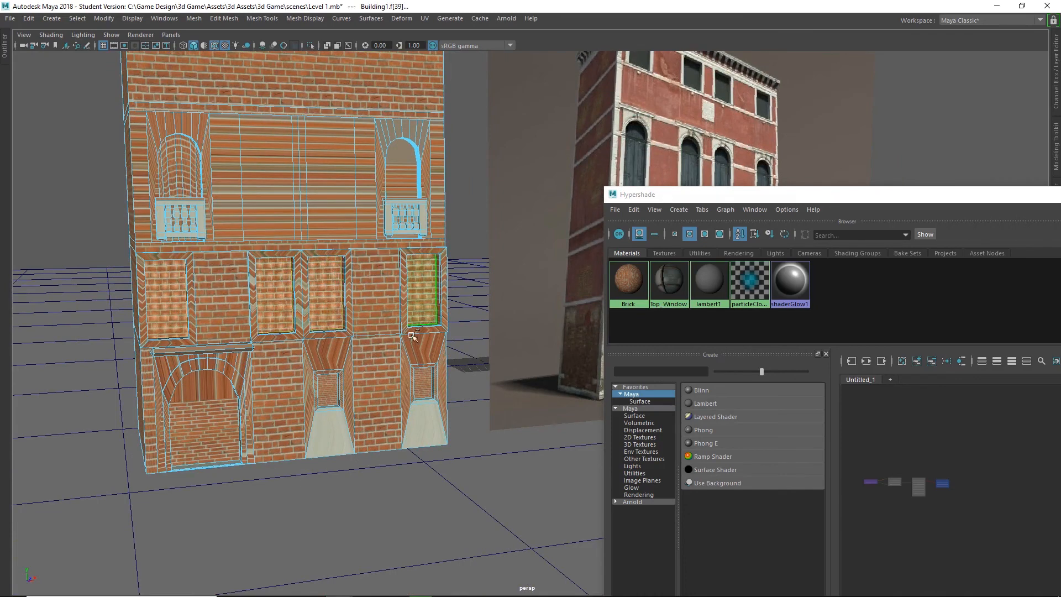
# Assign a new Lambert material to the four selected window faces.
pyautogui.keyDown('alt'); pyautogui.moveTo(335, 431); pyautogui.dragTo(358, 428); pyautogui.keyUp('alt')
pyautogui.rightClick(137, 340)
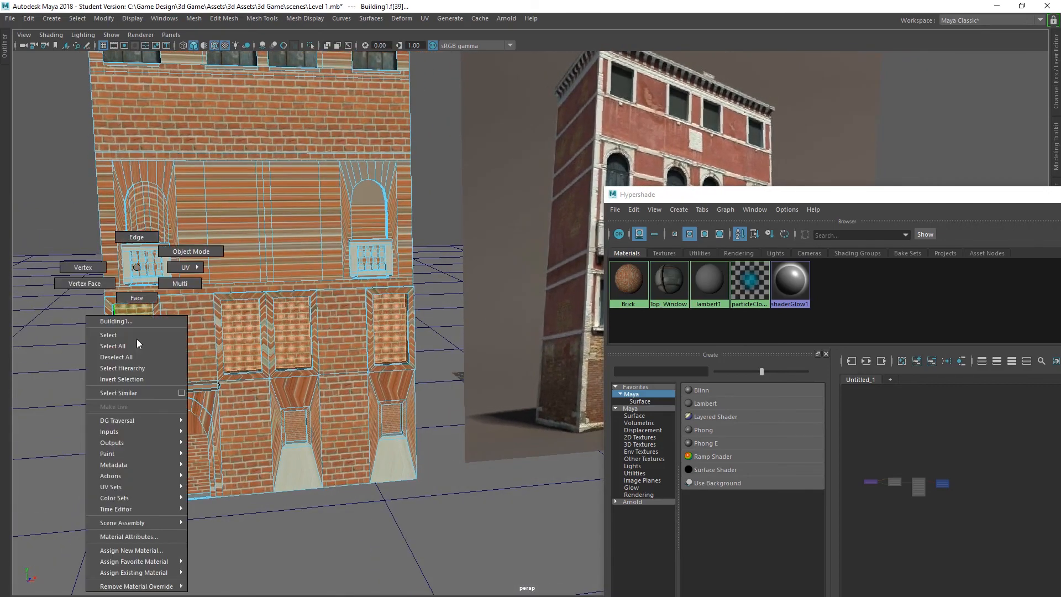
pyautogui.click(154, 551)
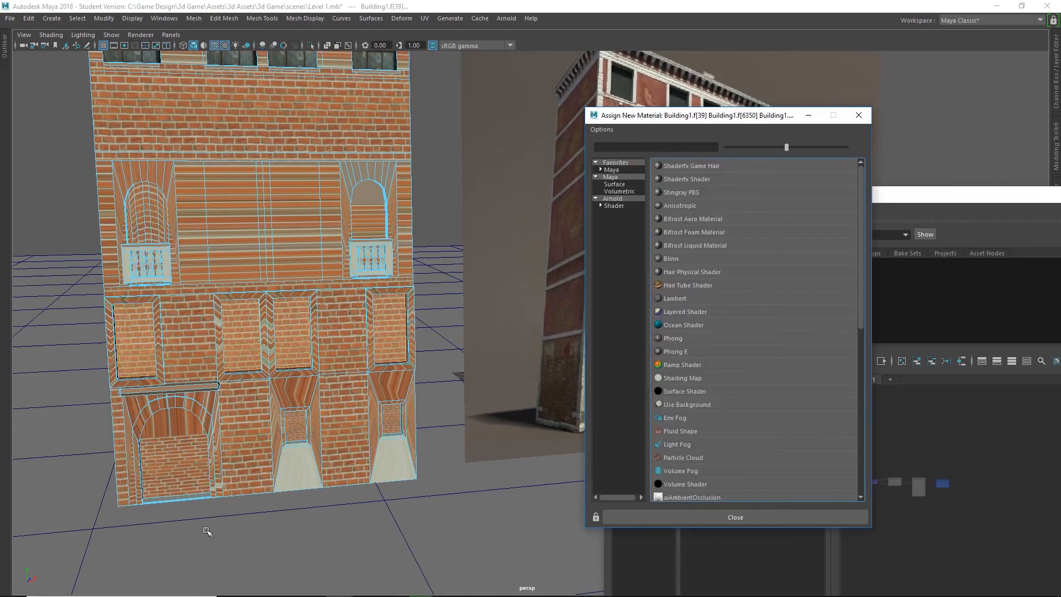
pyautogui.click(617, 170)
pyautogui.click(679, 178)
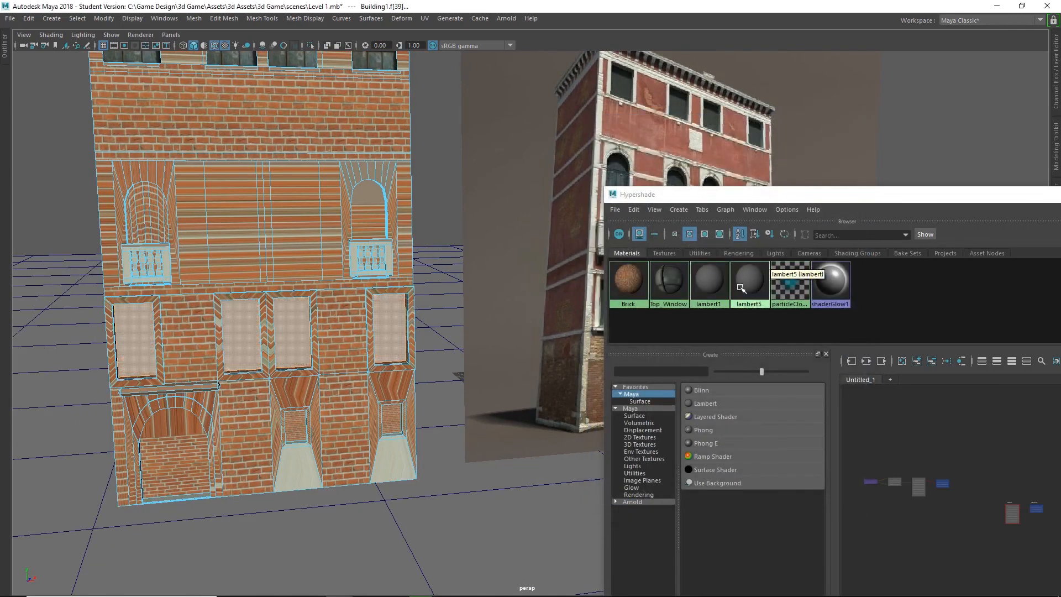
# Select the new Lambert material in the Hypershade and rename it Window 2.
pyautogui.click(752, 303)
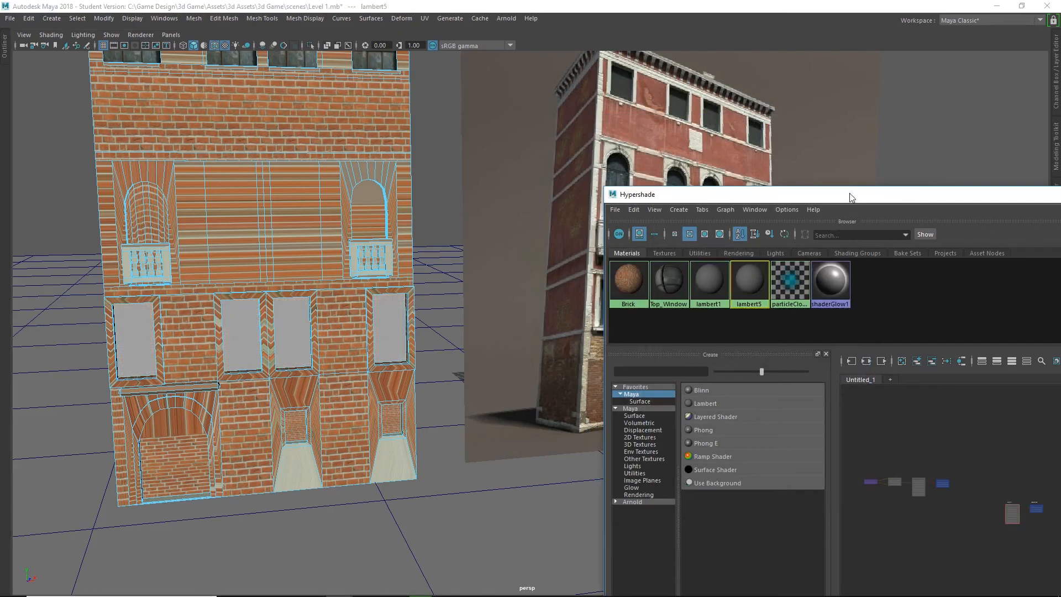
pyautogui.moveTo(840, 194); pyautogui.dragTo(436, 3)
pyautogui.click(938, 310)
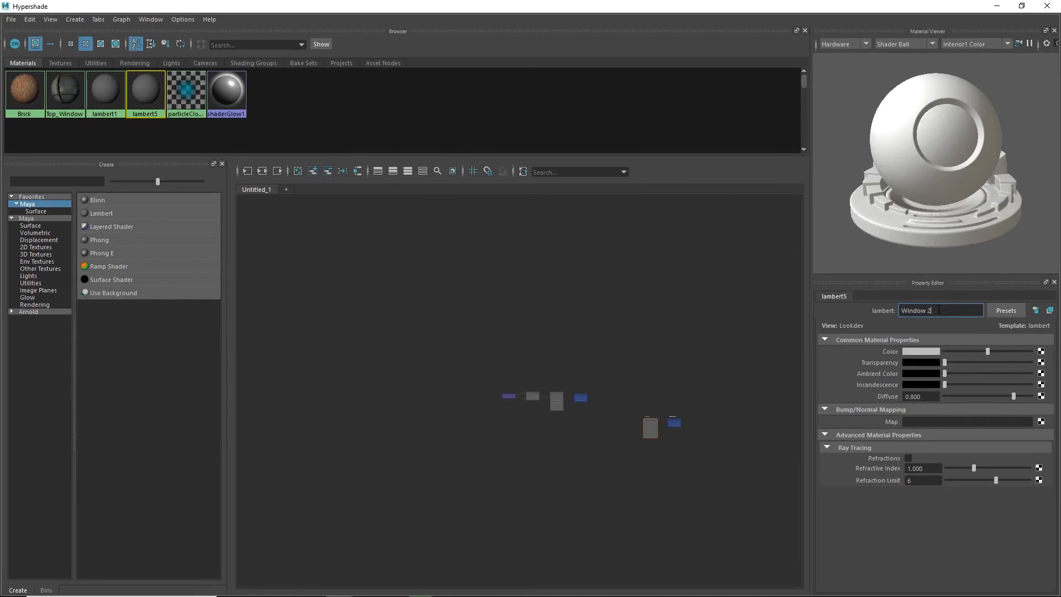
pyautogui.press('Return')
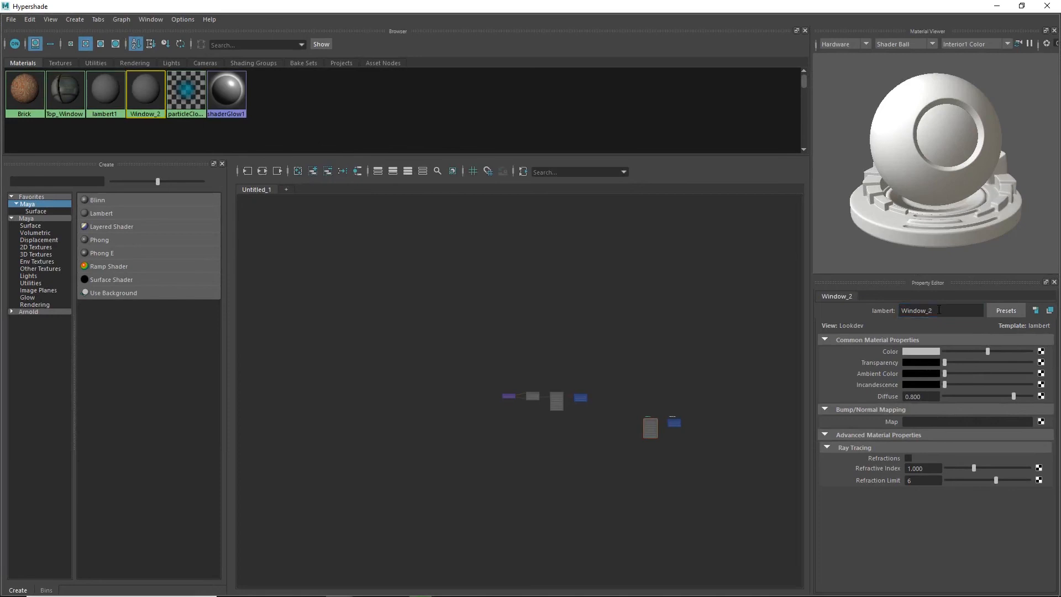
# Map a file texture to the Window_2 material's color and load window_10.jpg as its image.
pyautogui.click(1040, 352)
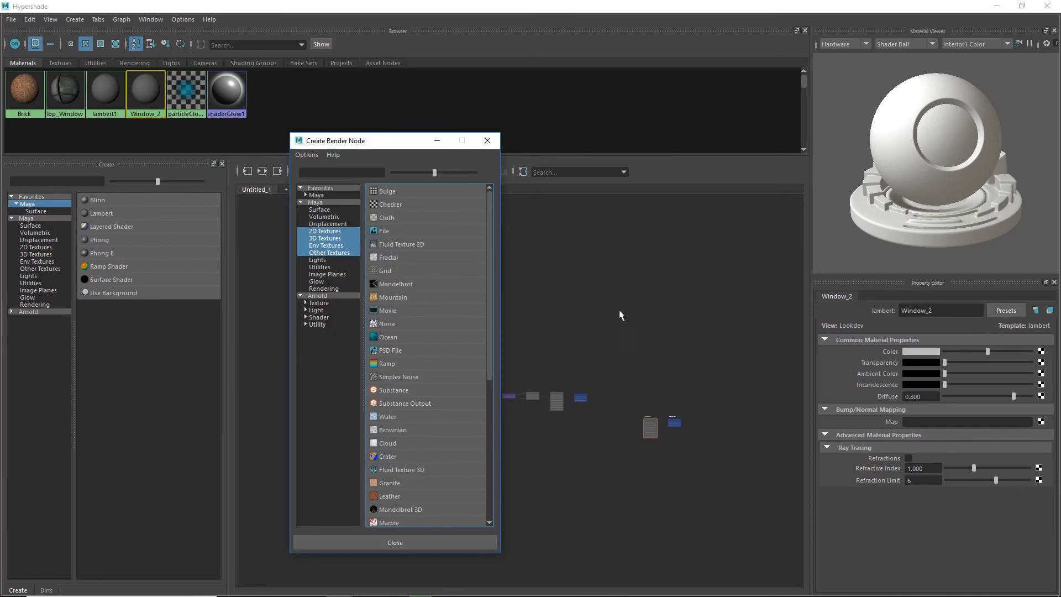
pyautogui.click(393, 229)
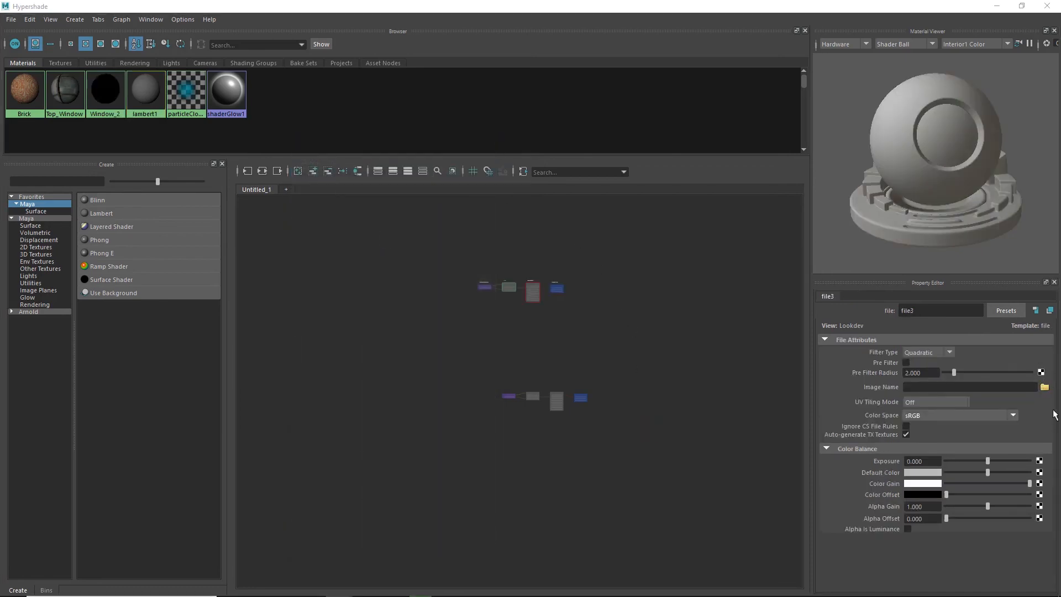
pyautogui.click(1043, 387)
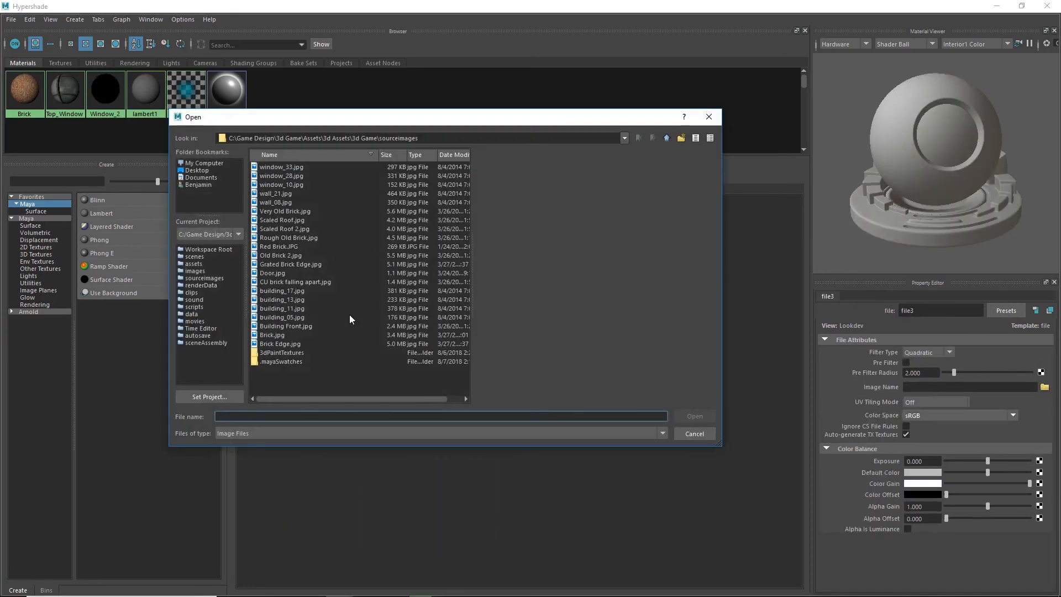
pyautogui.click(275, 186)
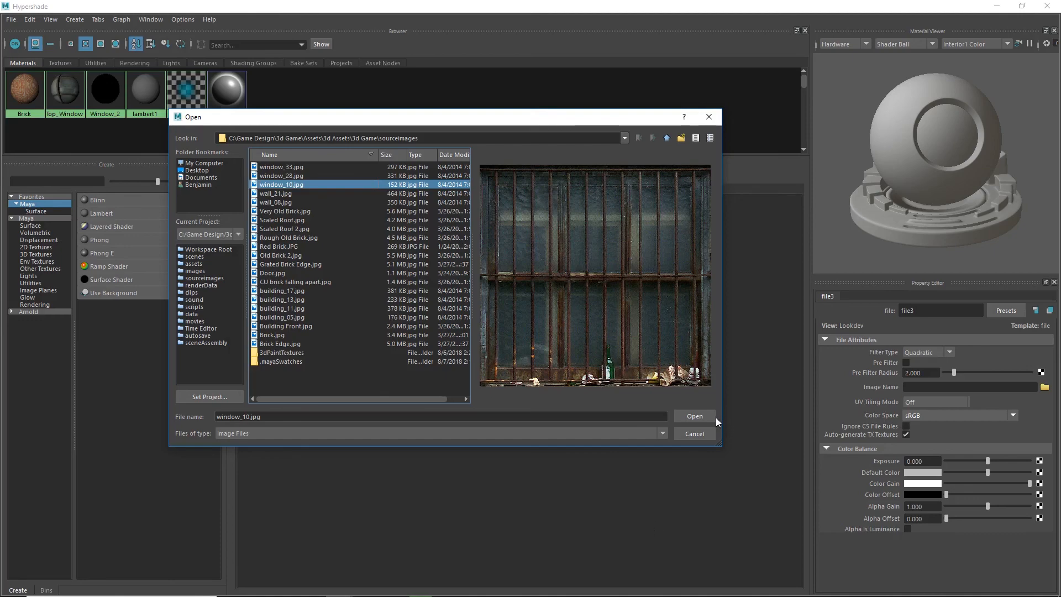
pyautogui.click(689, 414)
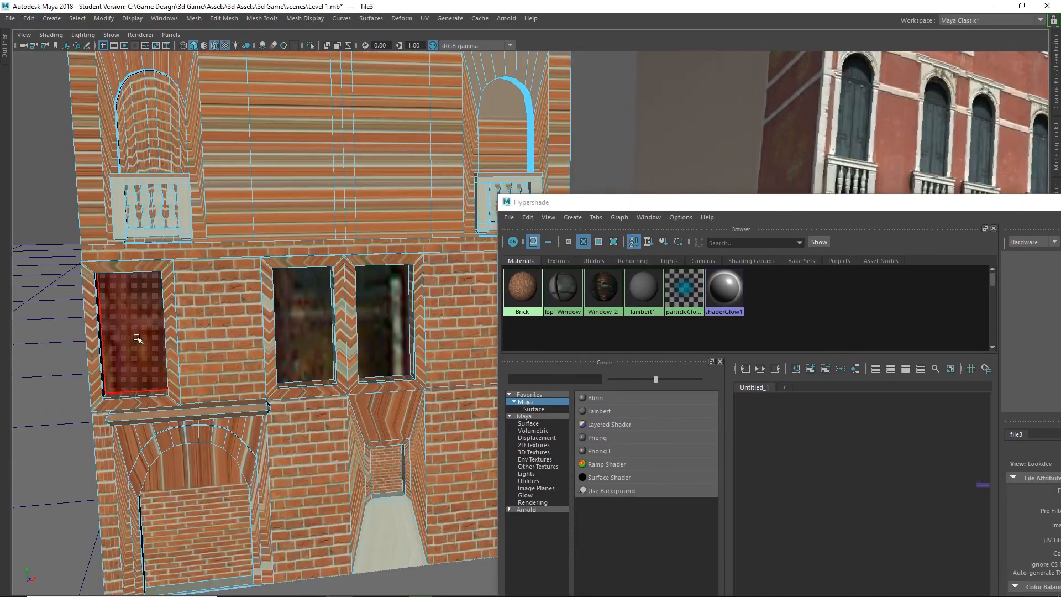
# Select the leftmost window face in the row above the entrance and apply a planar UV projection.
pyautogui.click(137, 336)
pyautogui.scroll(2, 149, 354)
pyautogui.keyDown('alt'); pyautogui.moveTo(157, 365); pyautogui.dragTo(237, 396, button='middle'); pyautogui.keyUp('alt')
pyautogui.scroll(2, 237, 395)
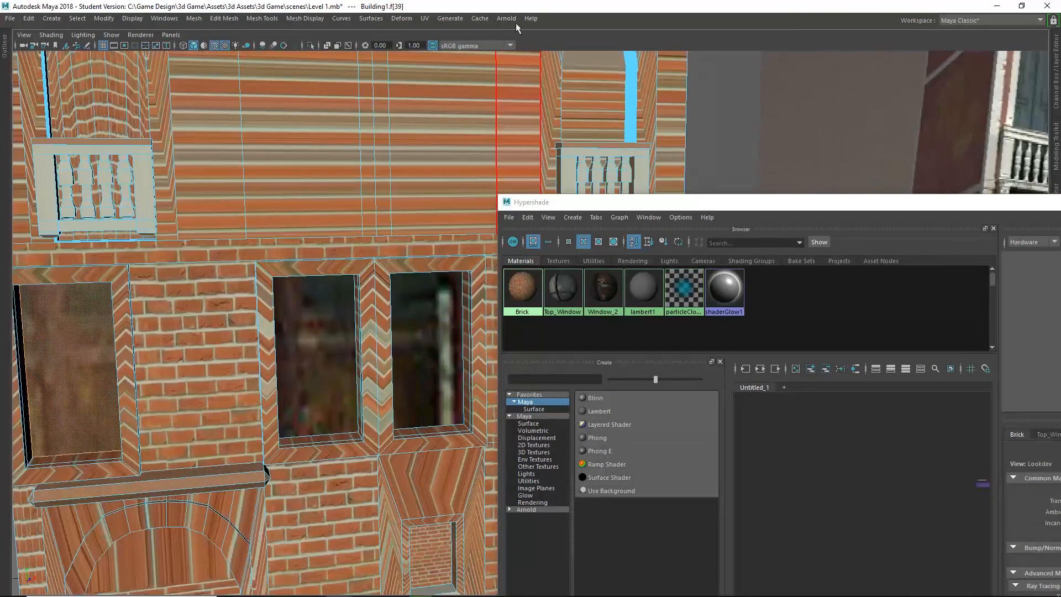
pyautogui.click(424, 18)
pyautogui.click(466, 150)
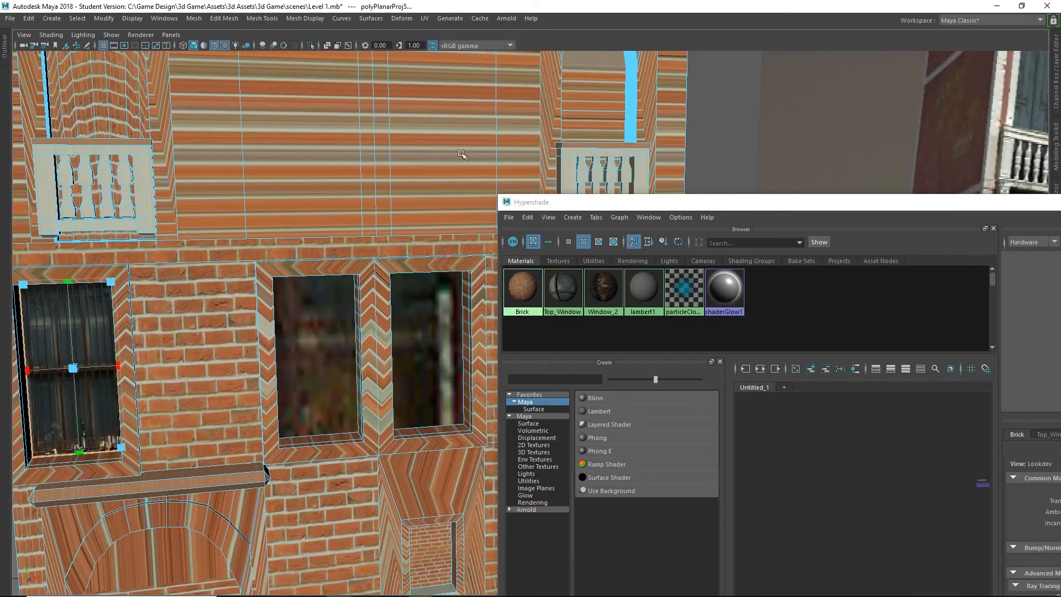
# Widen the leftmost window's planar projection to about twice the face's width so the barred image is less squeezed.
pyautogui.keyDown('alt'); pyautogui.moveTo(200, 334); pyautogui.dragTo(243, 310); pyautogui.keyUp('alt')
pyautogui.keyDown('alt'); pyautogui.moveTo(244, 309); pyautogui.dragTo(440, 273, button='middle'); pyautogui.keyUp('alt')
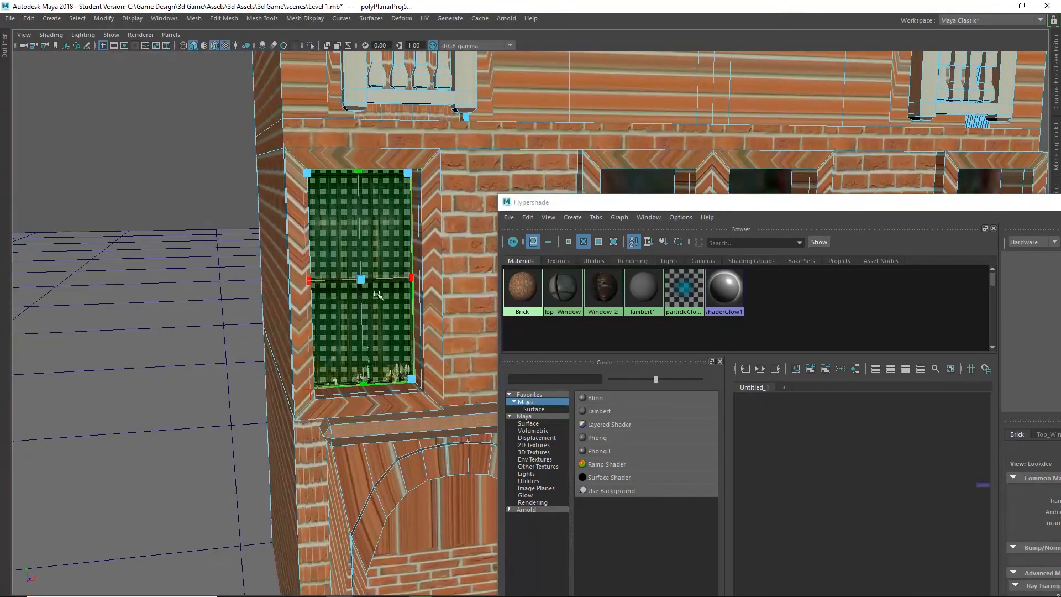
pyautogui.scroll(2, 427, 277)
pyautogui.scroll(2, 427, 277)
pyautogui.moveTo(602, 205); pyautogui.dragTo(814, 473)
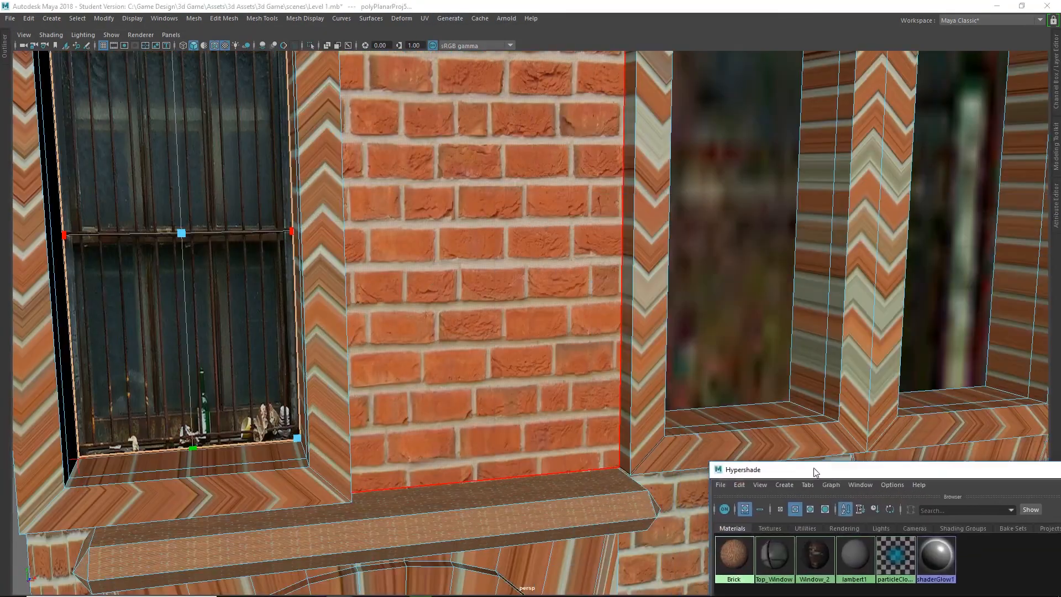
pyautogui.scroll(-2, 318, 250)
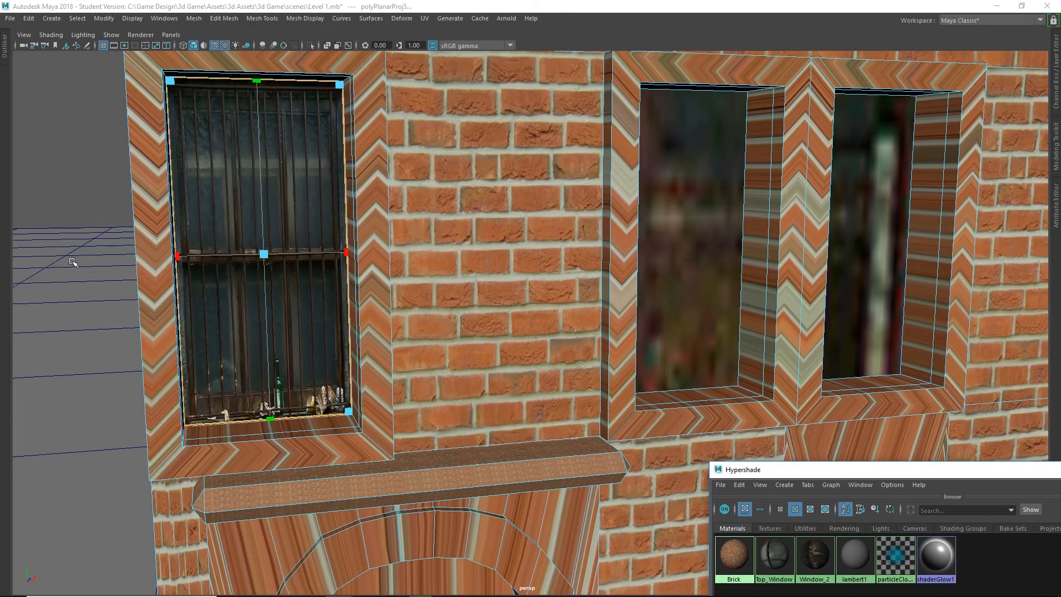
pyautogui.moveTo(177, 256); pyautogui.dragTo(107, 265)
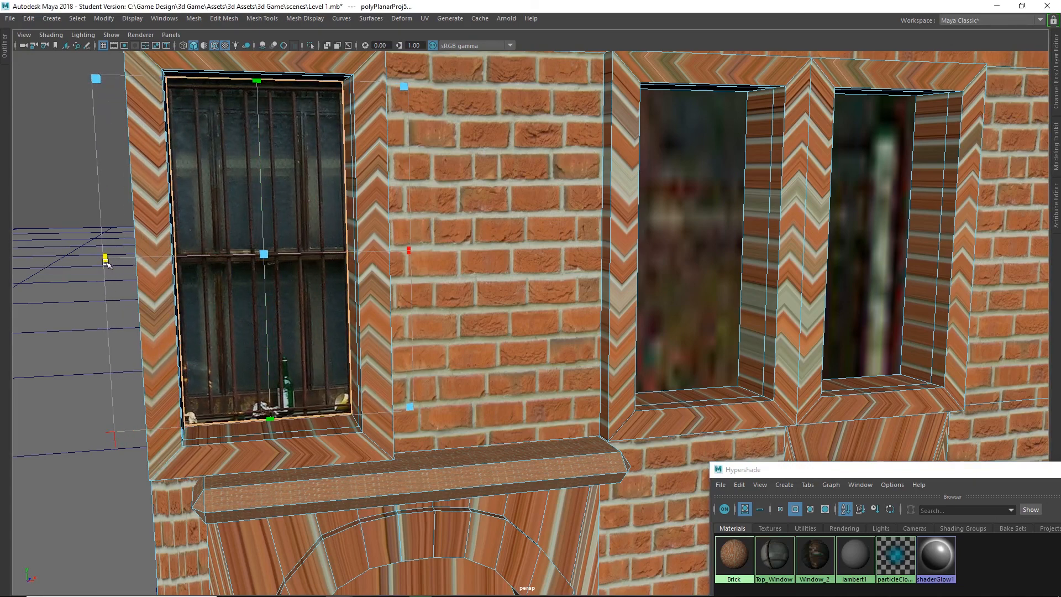
# Apply a planar UV projection to the second barred-window face from the left and widen the projection beyond the frame.
pyautogui.scroll(-2, 287, 351)
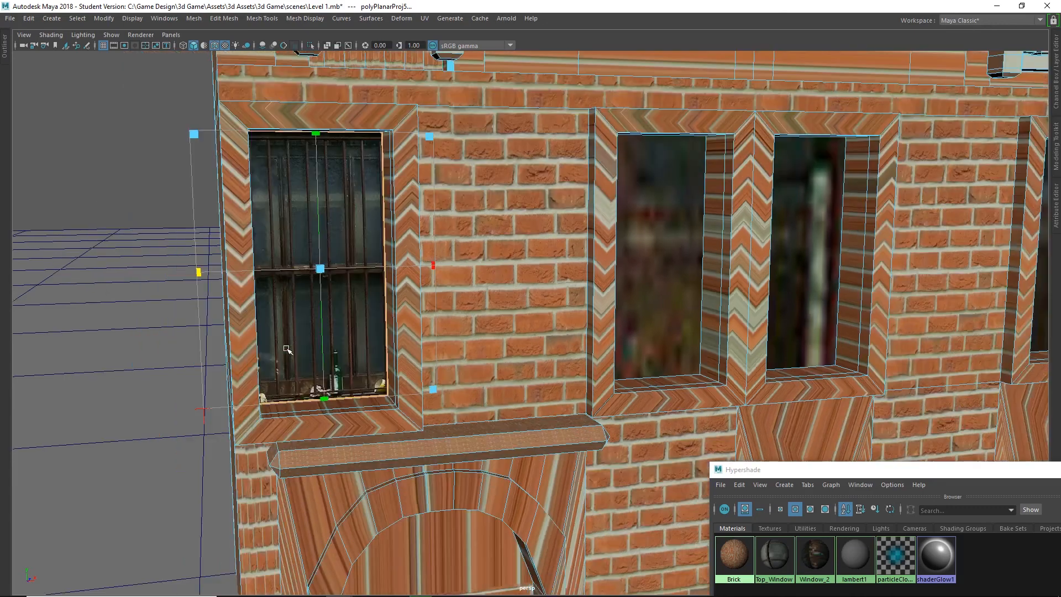
pyautogui.keyDown('alt'); pyautogui.moveTo(671, 293); pyautogui.dragTo(319, 299, button='middle'); pyautogui.keyUp('alt')
pyautogui.click(319, 298)
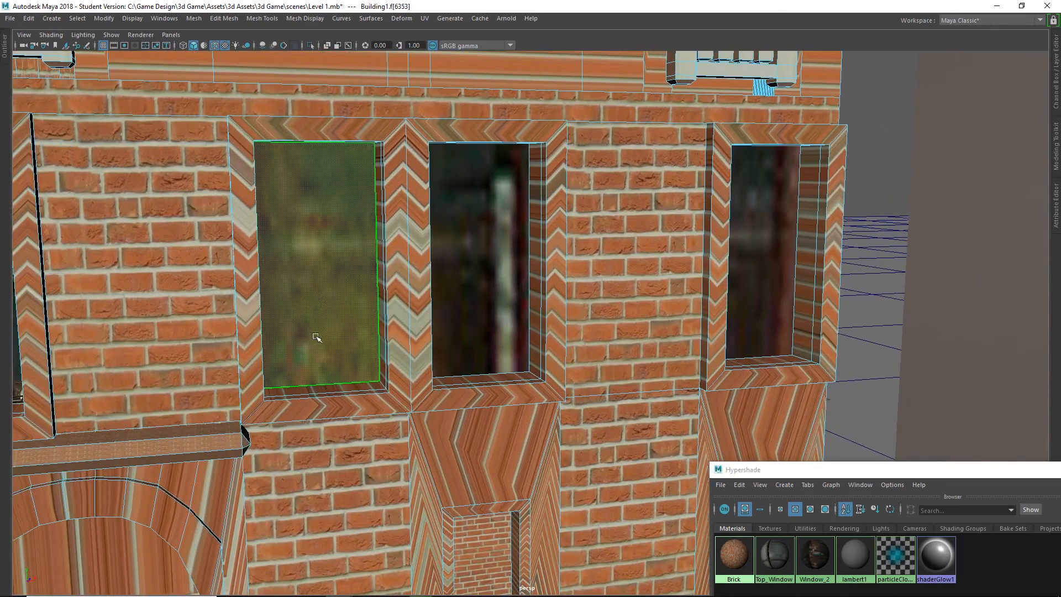
pyautogui.scroll(-1, 315, 334)
pyautogui.click(424, 18)
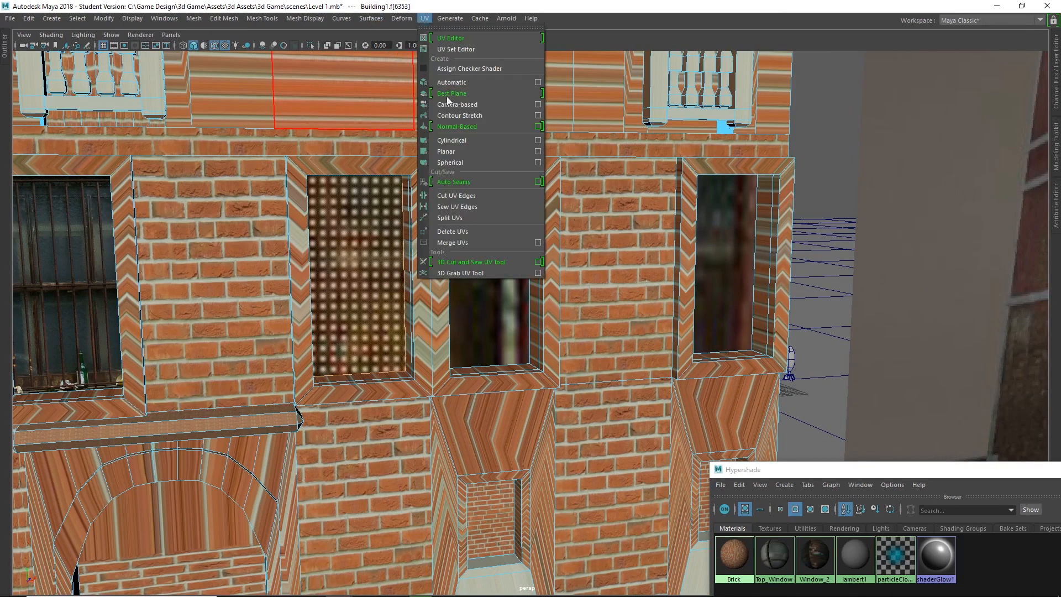
pyautogui.click(457, 151)
pyautogui.moveTo(308, 277); pyautogui.dragTo(271, 280)
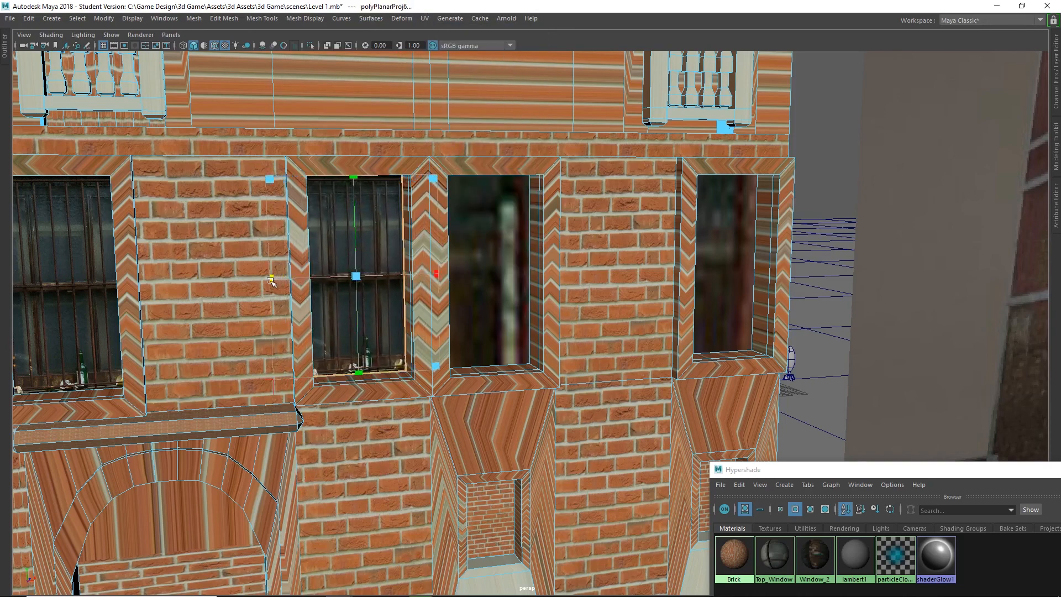
# Project the third window face's UVs planar and widen that projection to match the neighbouring window.
pyautogui.click(486, 279)
pyautogui.click(425, 18)
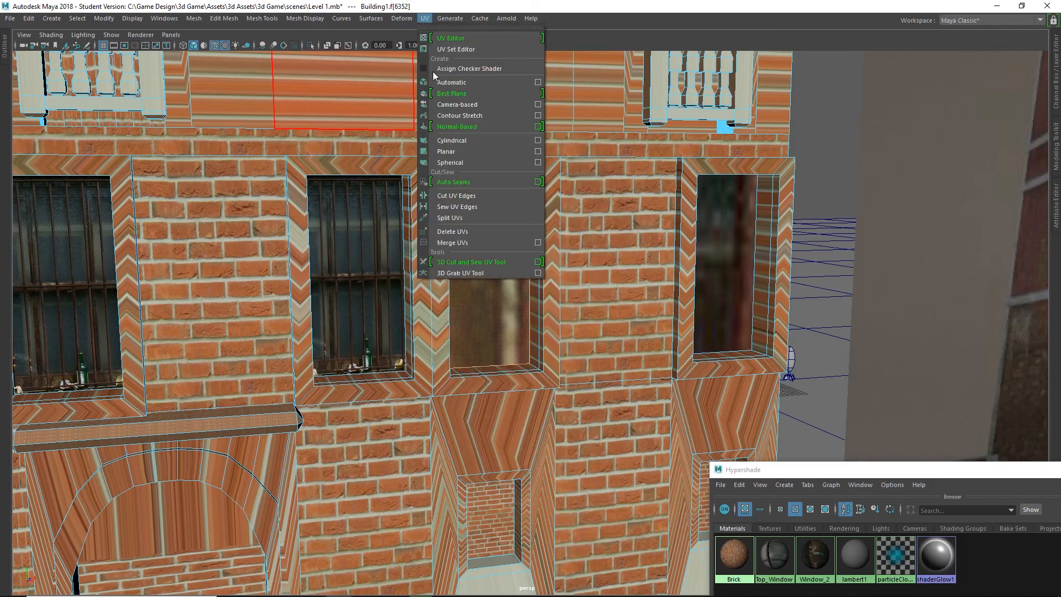
pyautogui.click(468, 151)
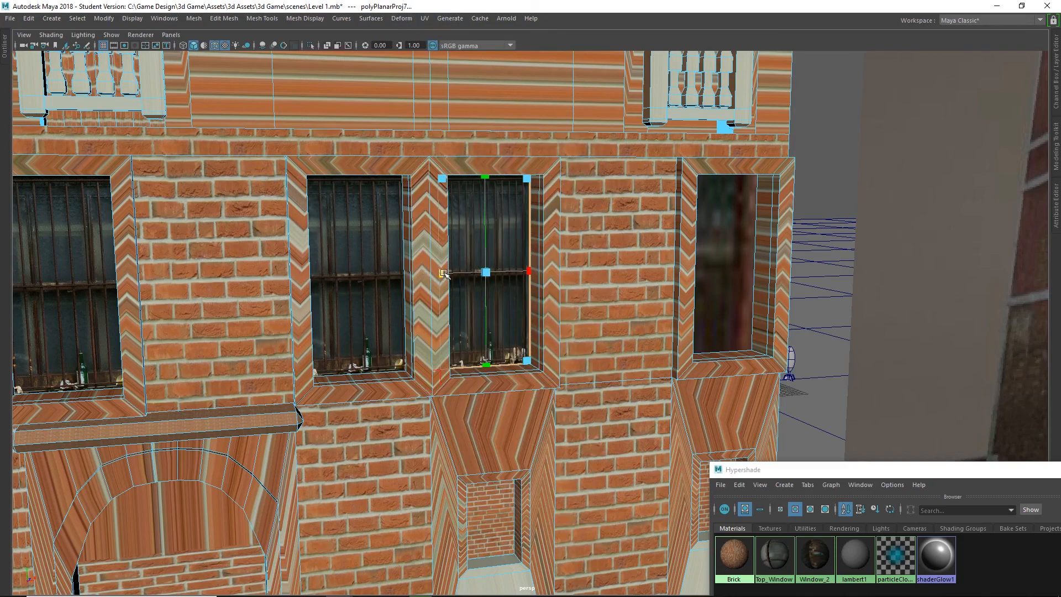
pyautogui.moveTo(444, 274); pyautogui.dragTo(407, 278)
# Select the rightmost window face in the same row and apply a planar UV projection.
pyautogui.click(725, 246)
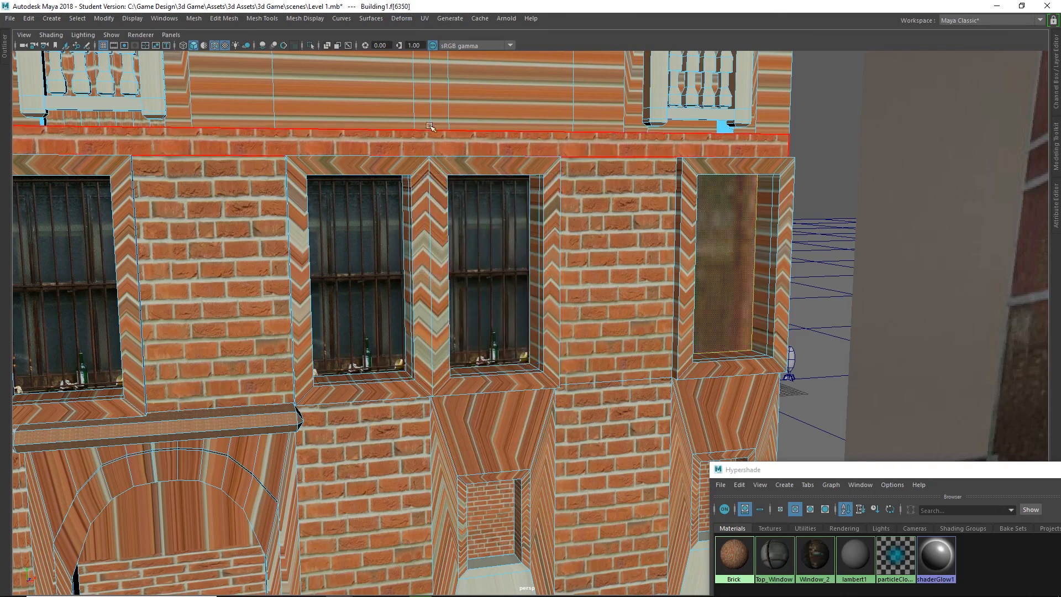
pyautogui.keyDown('alt'); pyautogui.moveTo(695, 152); pyautogui.dragTo(427, 154, button='middle'); pyautogui.keyUp('alt')
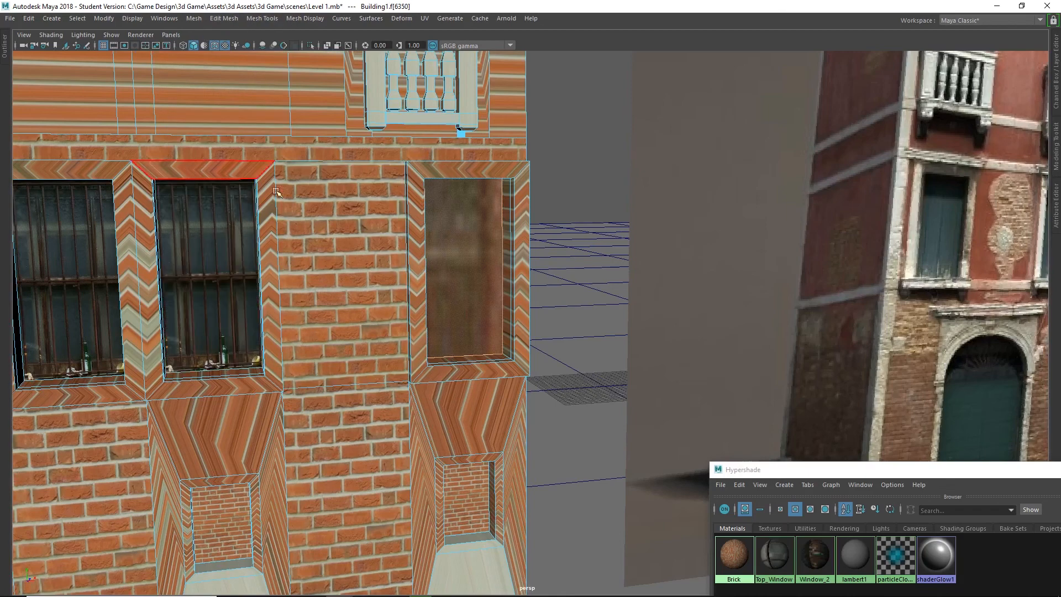
pyautogui.click(424, 18)
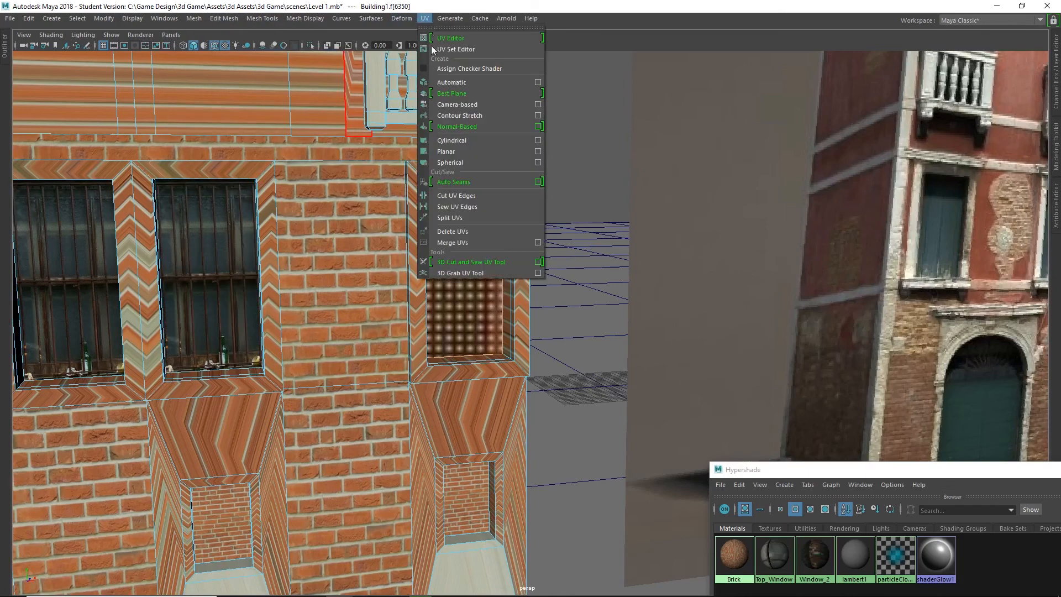
pyautogui.click(455, 151)
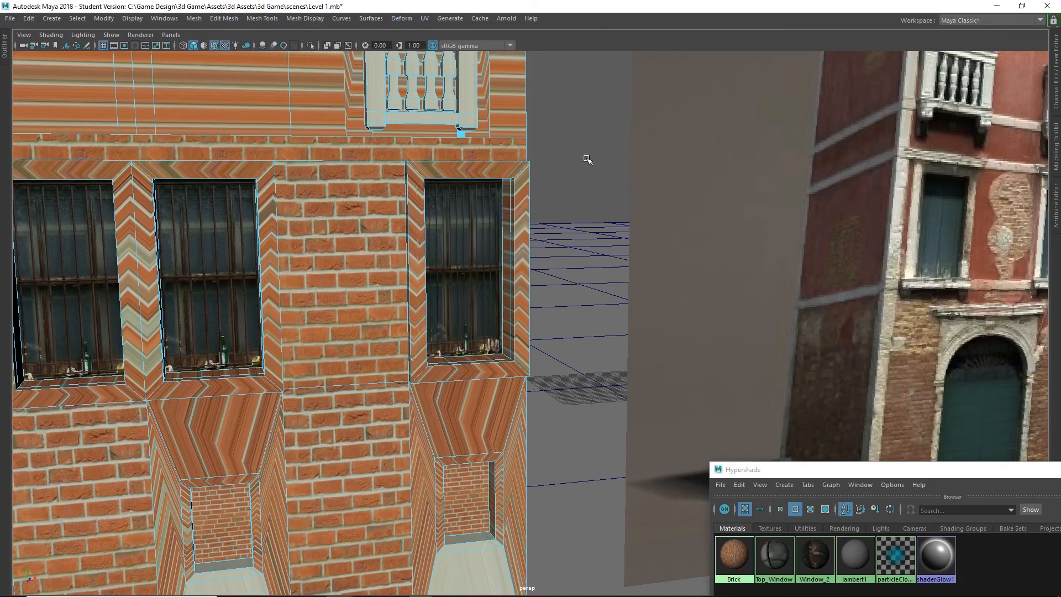
# Reselect the rightmost window face, bring up its planar projection manipulator and widen the projection.
pyautogui.click(452, 284)
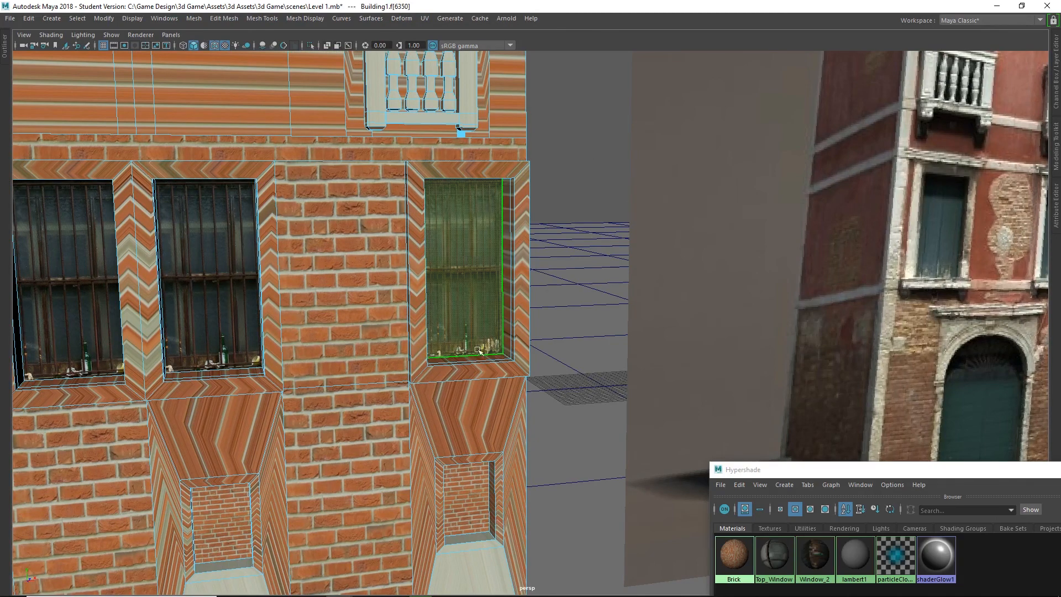
pyautogui.keyDown('alt'); pyautogui.moveTo(452, 284); pyautogui.dragTo(269, 399); pyautogui.keyUp('alt')
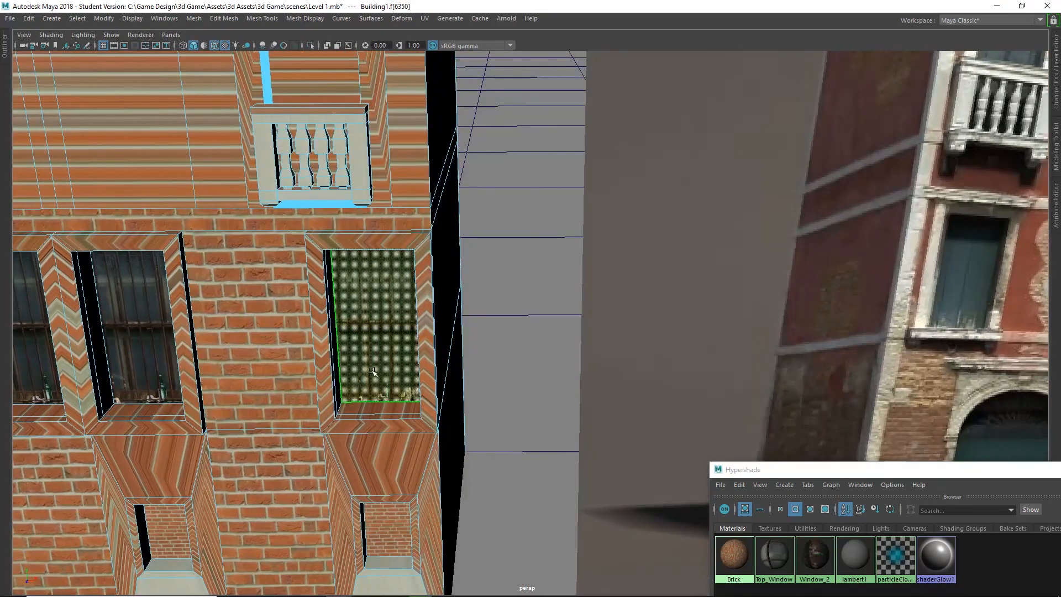
pyautogui.press('t')
pyautogui.moveTo(426, 327); pyautogui.dragTo(553, 331)
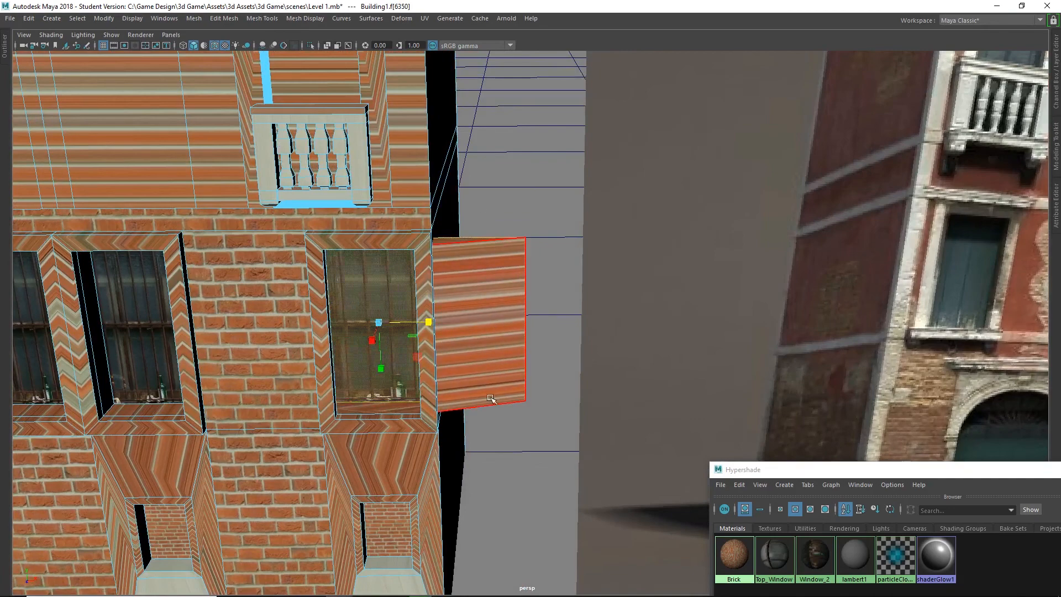
# Undo the last widening of the rightmost window face's planar projection.
pyautogui.hotkey('ctrl', 'z')
pyautogui.keyDown('alt'); pyautogui.moveTo(444, 335); pyautogui.dragTo(479, 323); pyautogui.keyUp('alt')
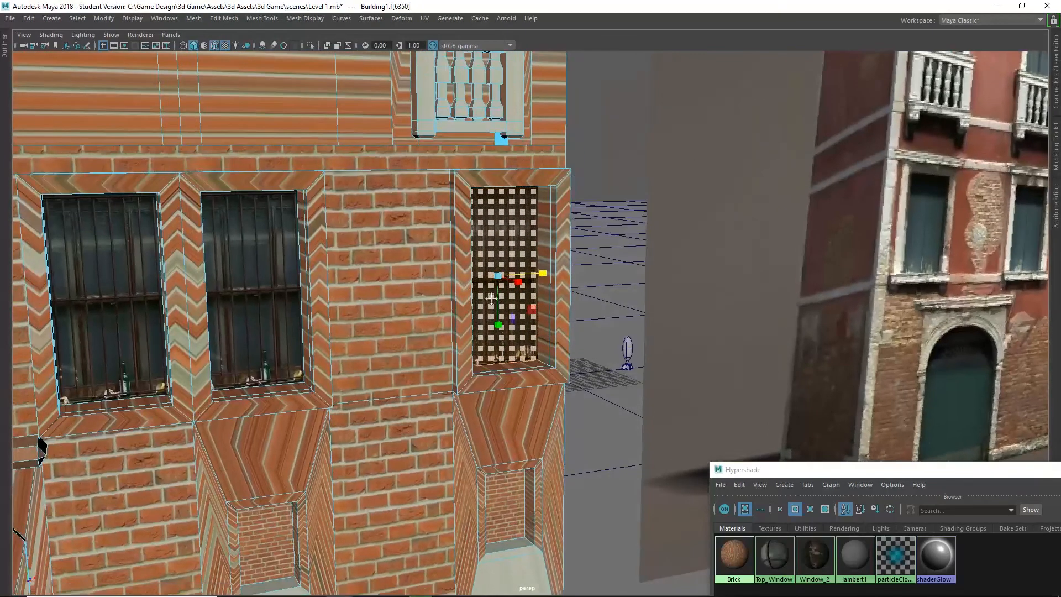
pyautogui.keyDown('alt'); pyautogui.moveTo(412, 288); pyautogui.dragTo(159, 333, button='middle'); pyautogui.keyUp('alt')
pyautogui.scroll(-3, 369, 334)
pyautogui.keyDown('alt'); pyautogui.moveTo(367, 332); pyautogui.dragTo(461, 325, button='middle'); pyautogui.keyUp('alt')
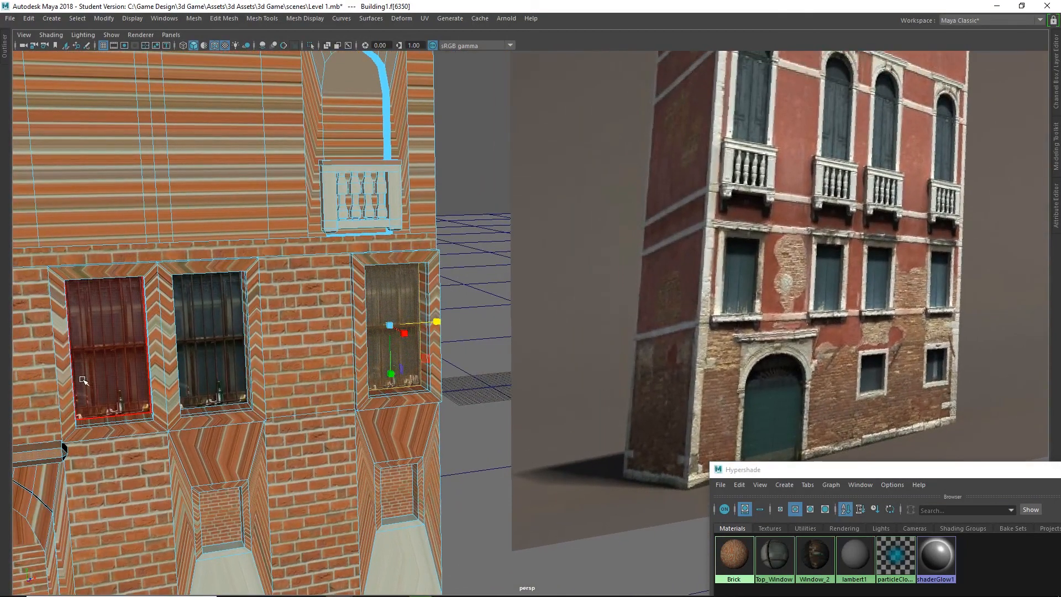
pyautogui.keyDown('alt'); pyautogui.moveTo(491, 277); pyautogui.dragTo(572, 247); pyautogui.keyUp('alt')
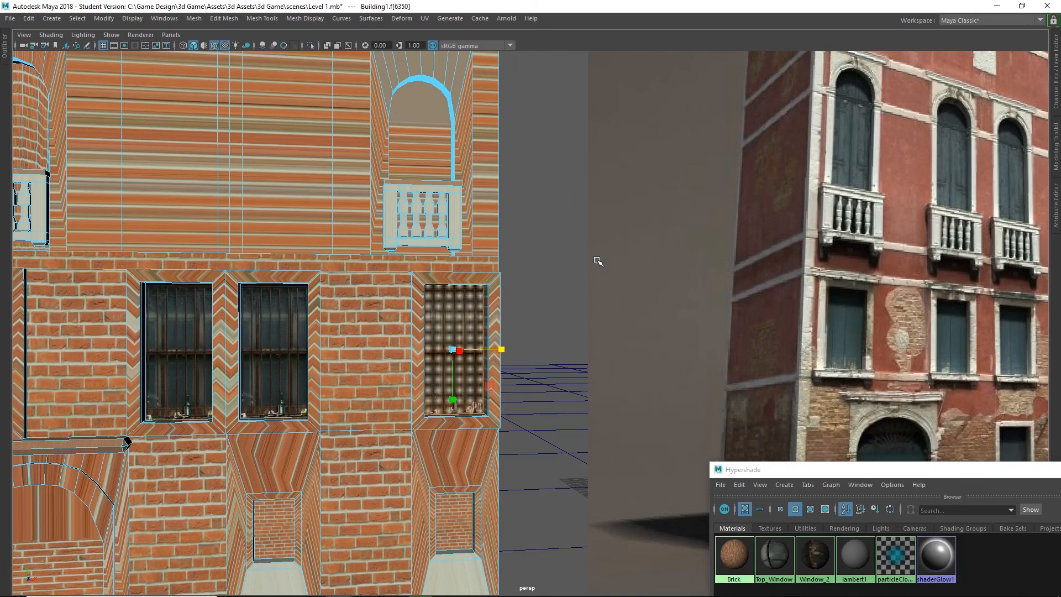
# Open the UV Editor beside the building and narrow the rightmost window face's UV shell horizontally about its centre.
pyautogui.click(165, 19)
pyautogui.moveTo(192, 69)
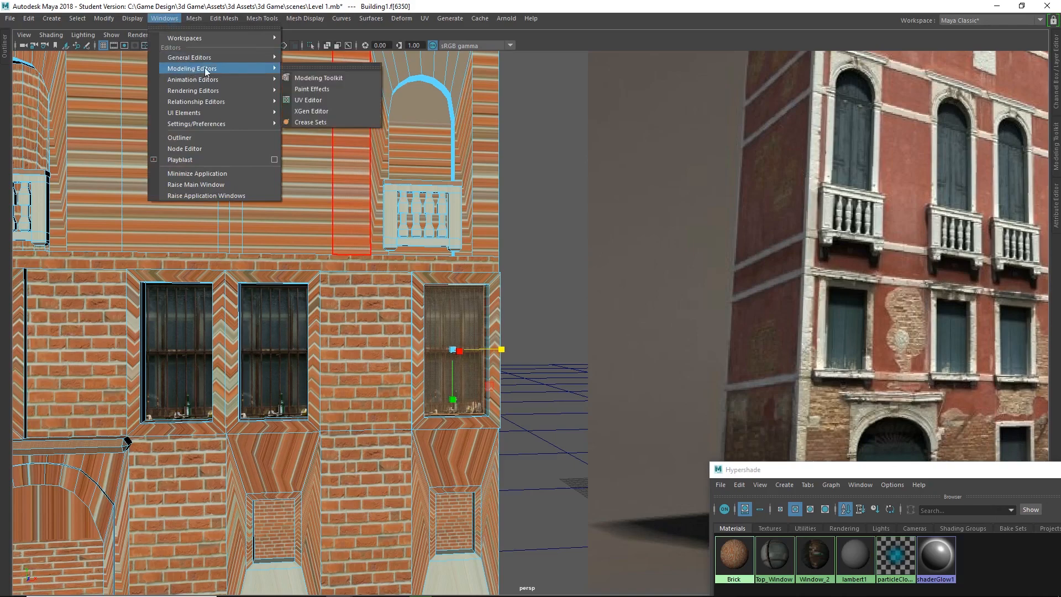
pyautogui.click(338, 101)
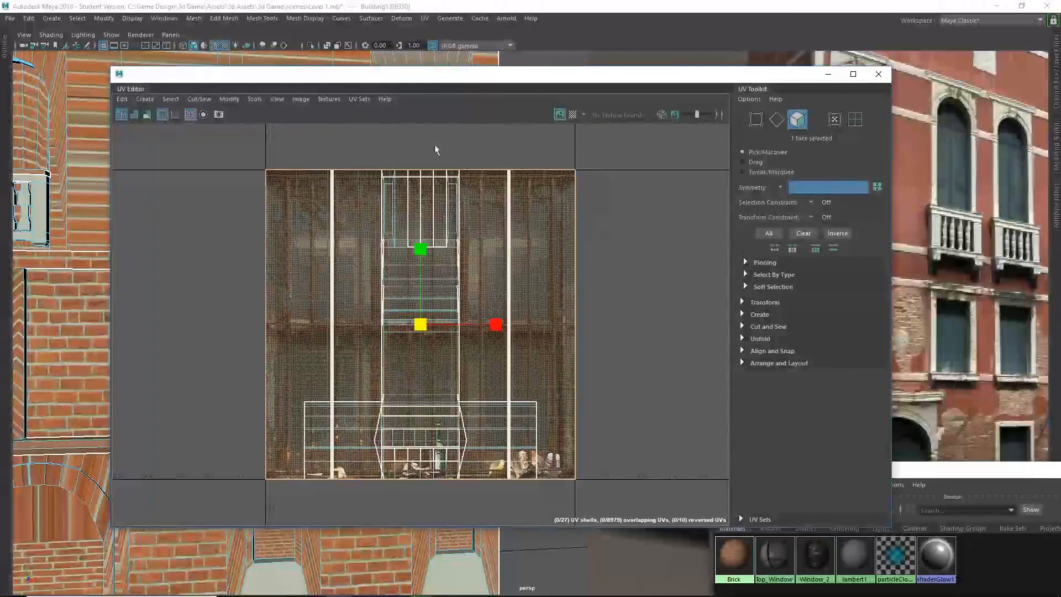
pyautogui.moveTo(378, 80); pyautogui.dragTo(800, 112)
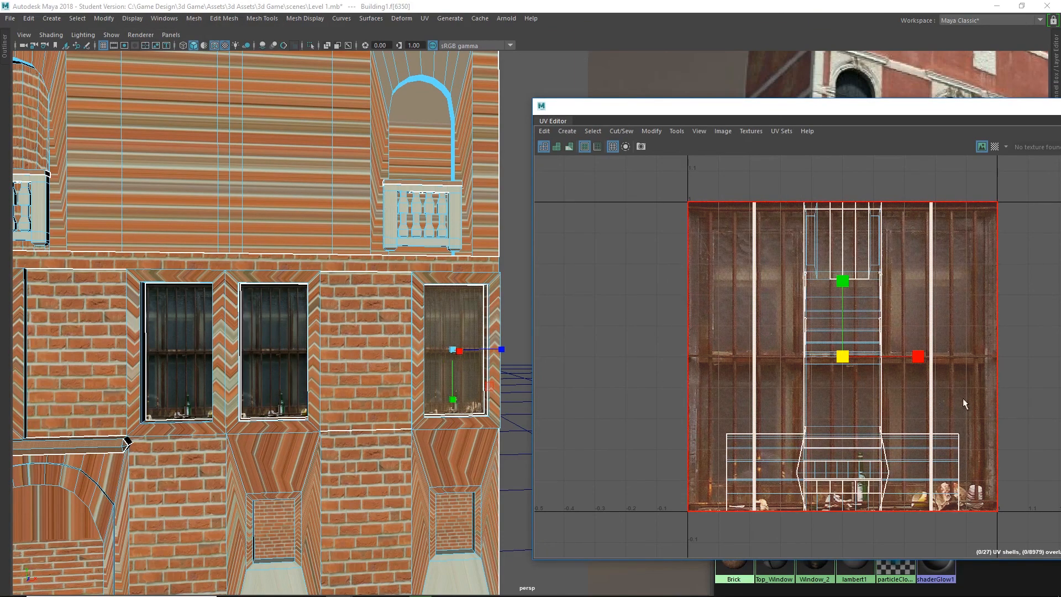
pyautogui.moveTo(917, 356); pyautogui.dragTo(871, 359)
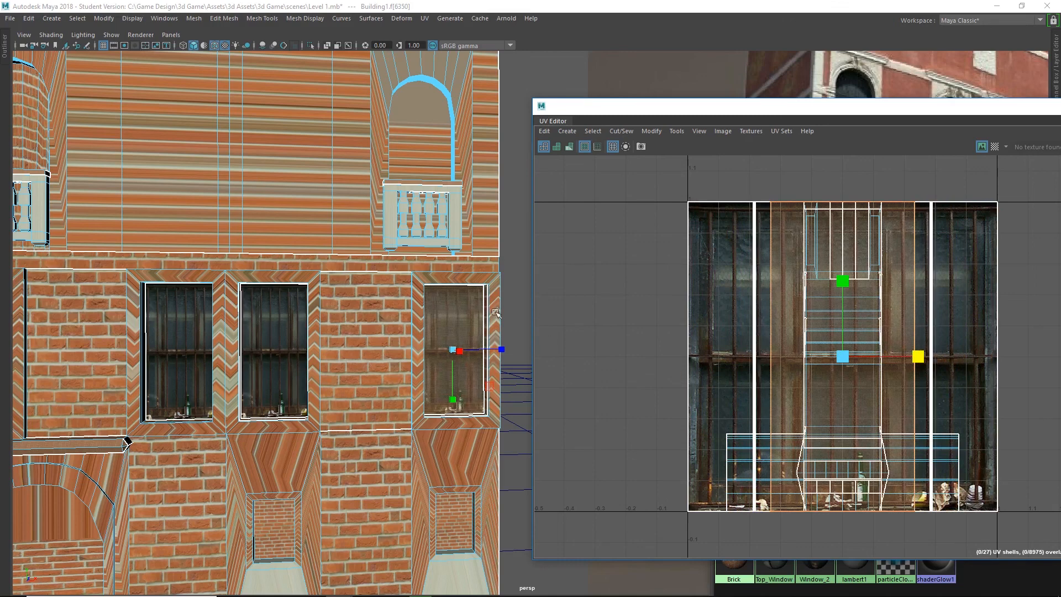
pyautogui.click(509, 262)
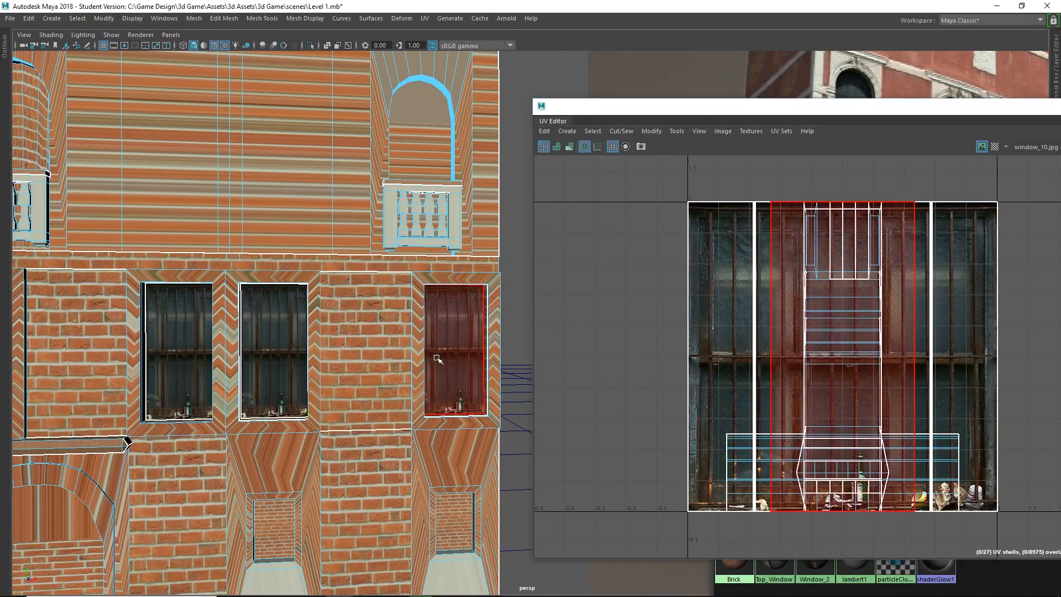
# Reselect the rightmost window face and widen its UV shell slightly to match the neighbouring windows' shells.
pyautogui.click(460, 362)
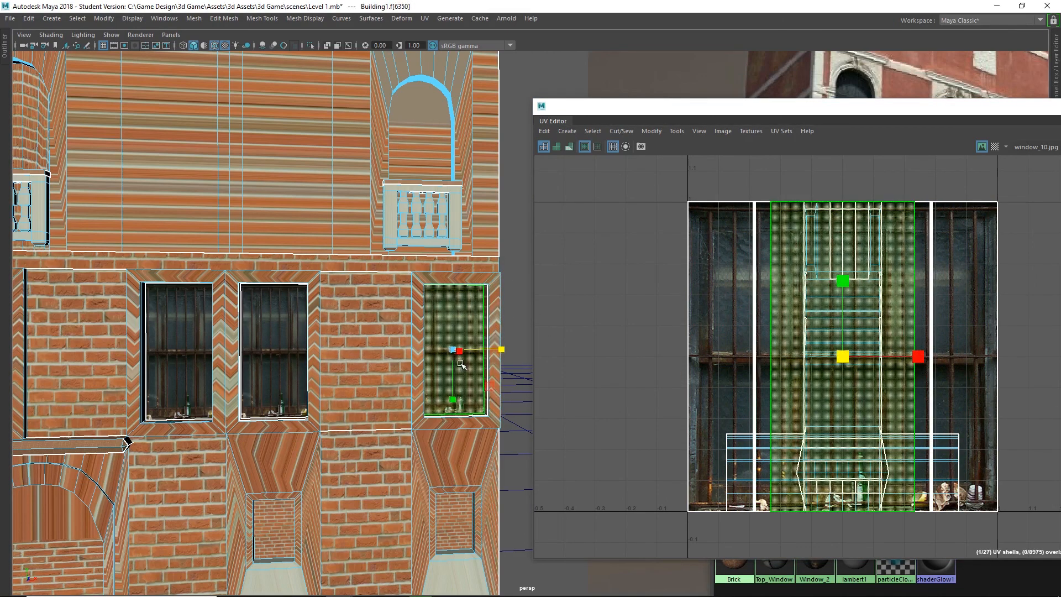
pyautogui.moveTo(913, 354); pyautogui.dragTo(928, 354)
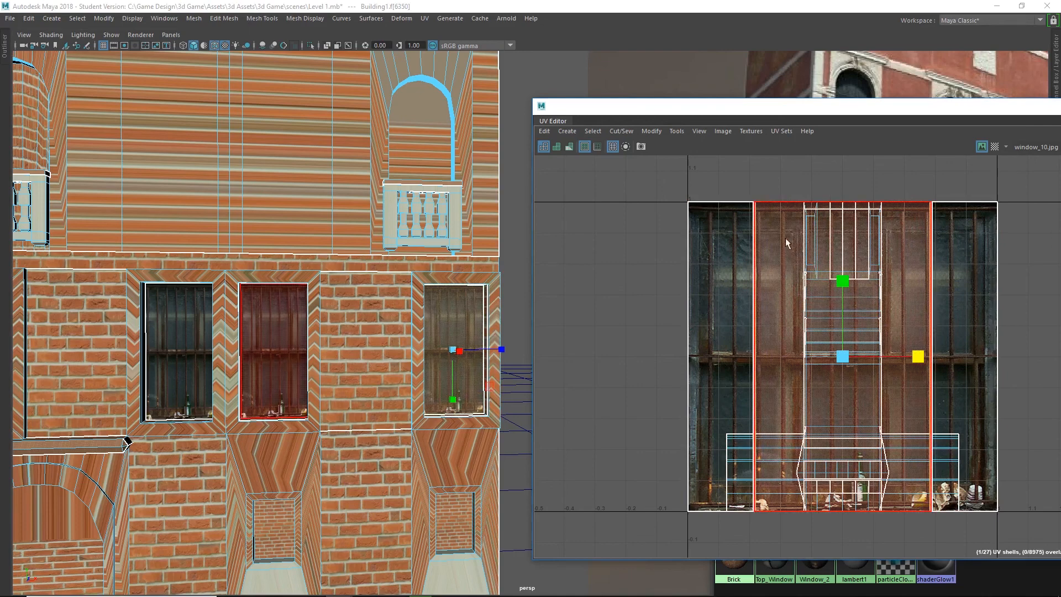
pyautogui.moveTo(918, 356)
pyautogui.mouseDown()
pyautogui.moveTo(972, 359)
pyautogui.moveTo(924, 374)
pyautogui.mouseUp()
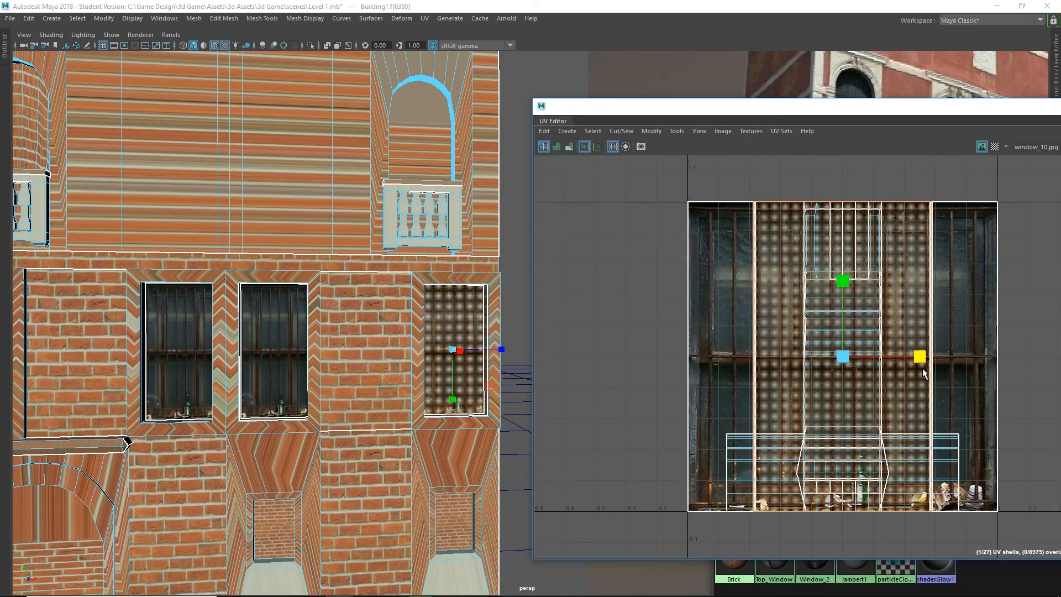
# Select the other three barred-window faces in turn and fine-tune each one's UV shell width to match.
pyautogui.click(288, 373)
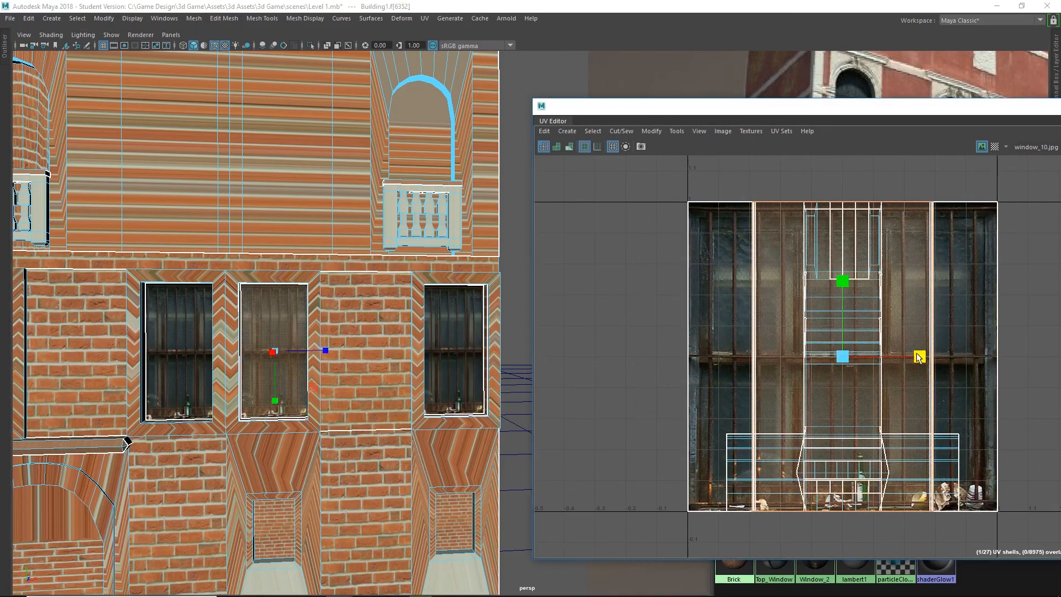
pyautogui.click(183, 370)
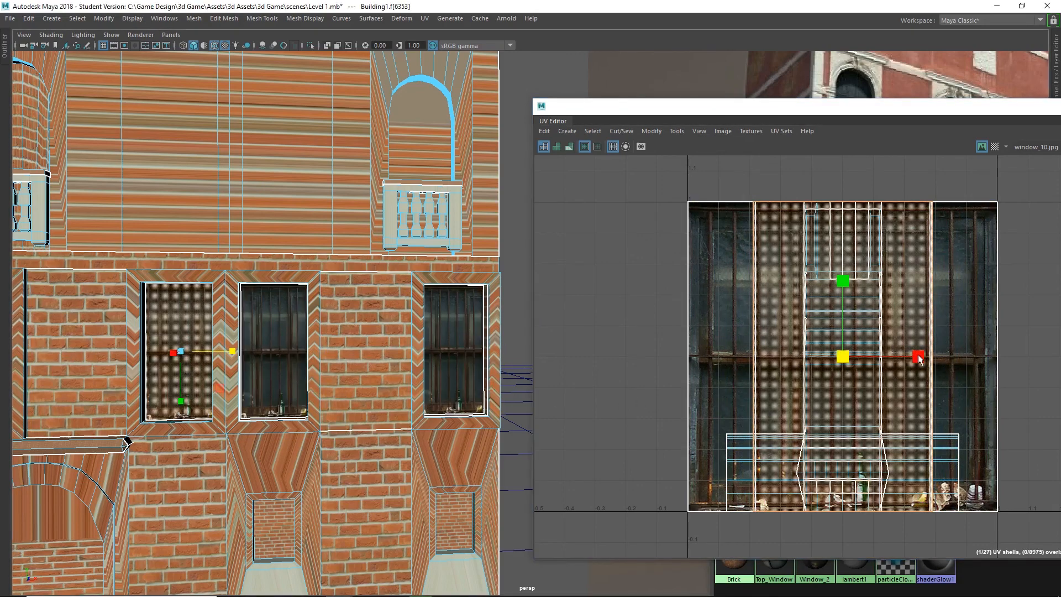
pyautogui.moveTo(918, 358); pyautogui.dragTo(919, 358)
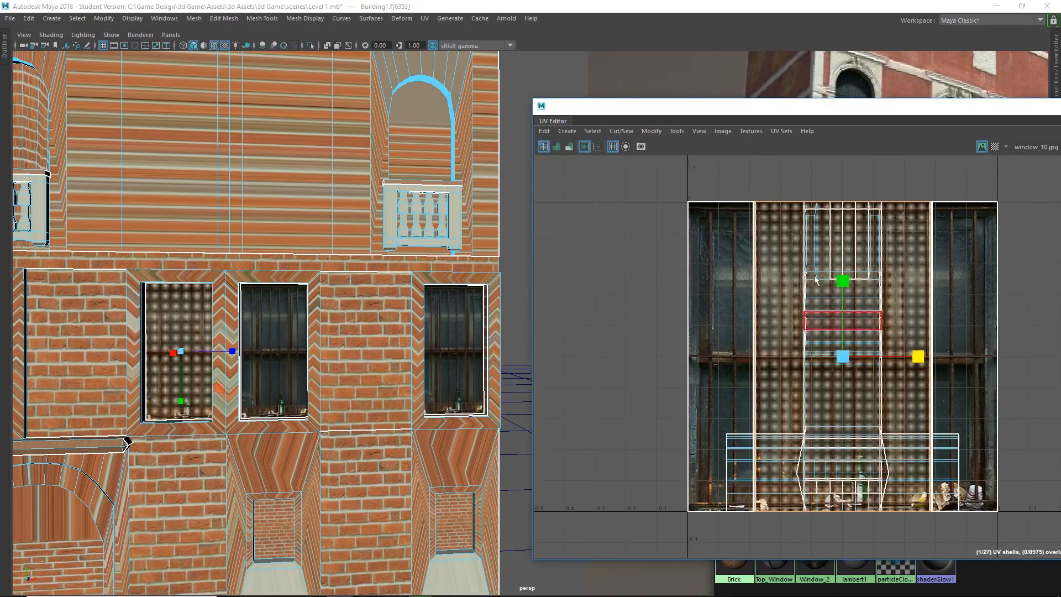
pyautogui.scroll(-2, 175, 347)
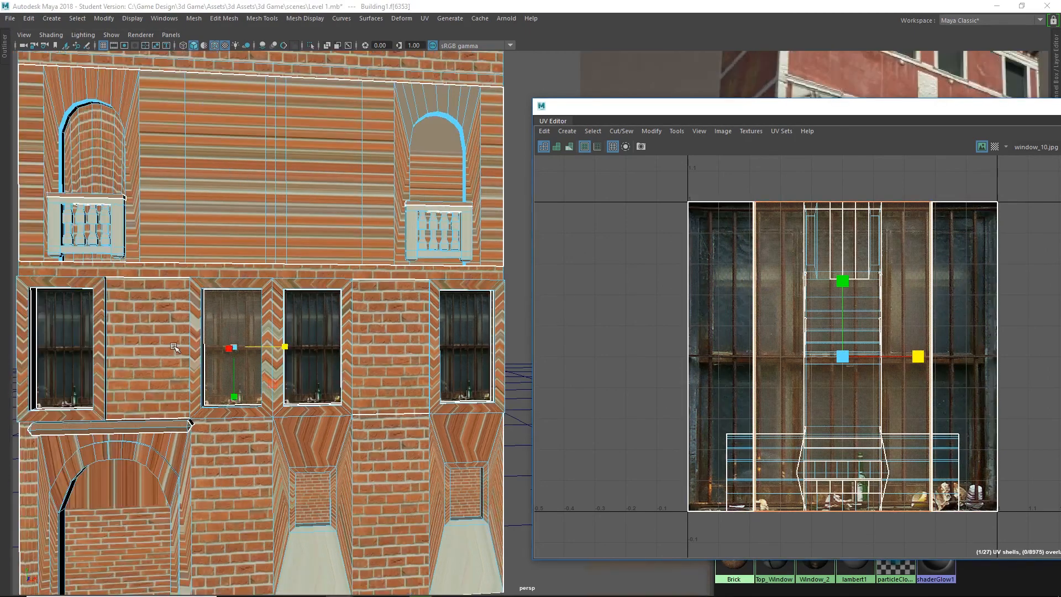
pyautogui.click(63, 348)
pyautogui.moveTo(920, 357); pyautogui.dragTo(916, 359)
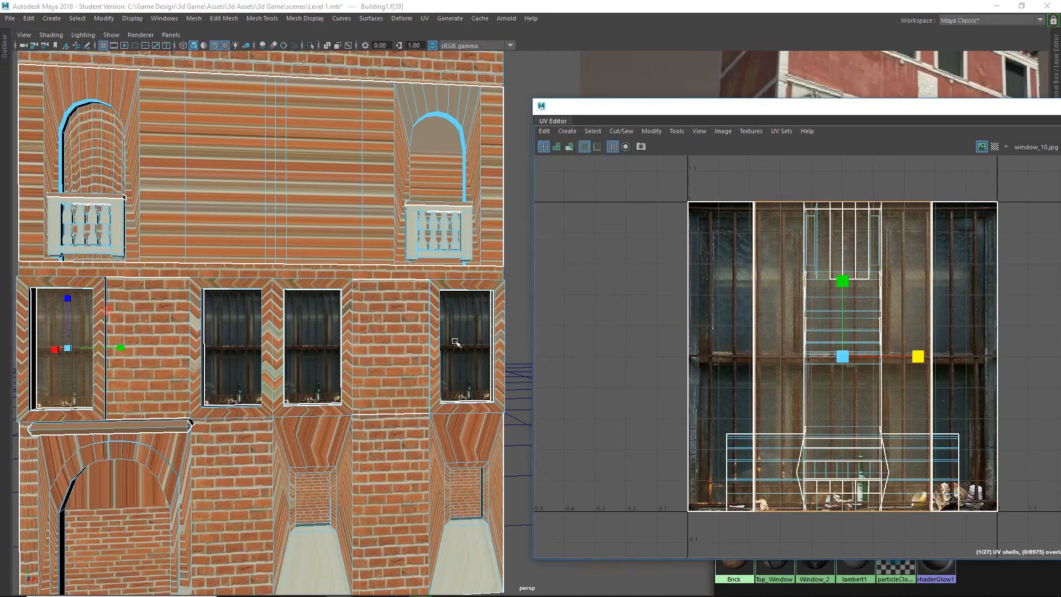
pyautogui.click(518, 298)
# Close the UV Editor and review the row of barred windows against the reference building.
pyautogui.moveTo(925, 117); pyautogui.dragTo(549, 111)
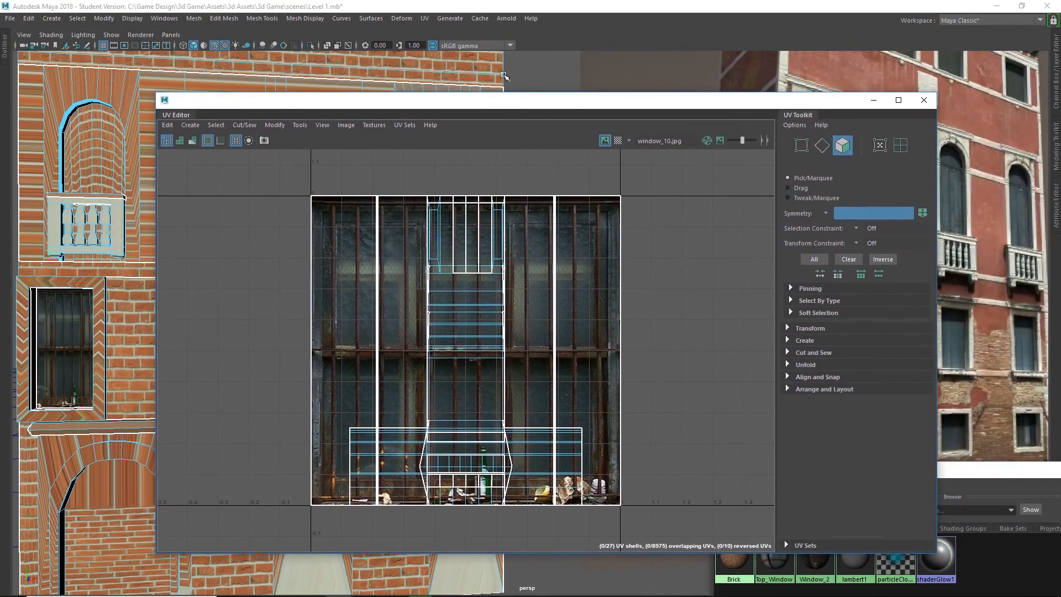
pyautogui.click(923, 101)
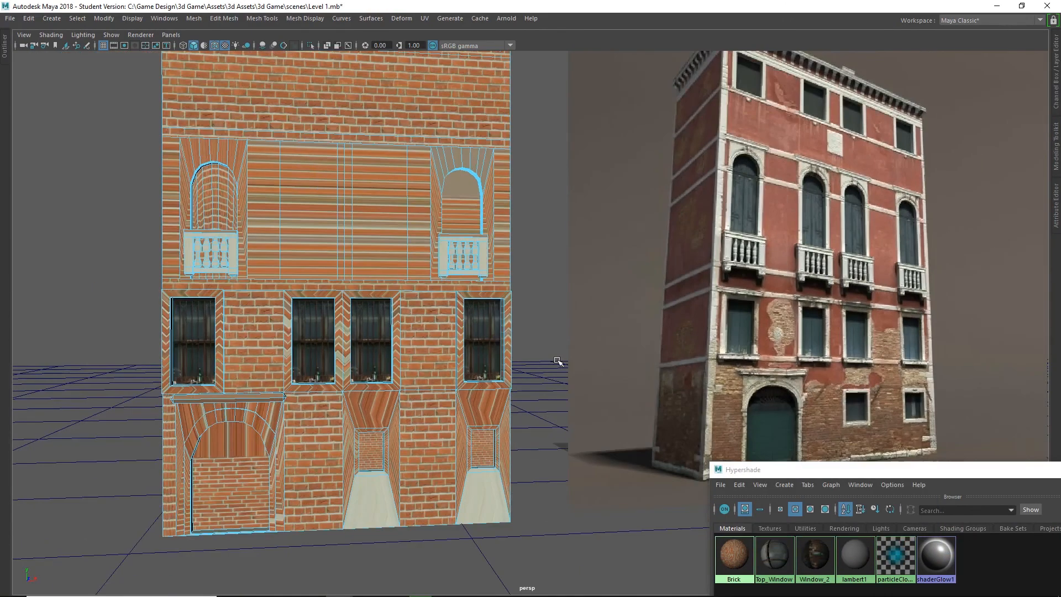
pyautogui.keyDown('alt'); pyautogui.moveTo(560, 344); pyautogui.dragTo(576, 348); pyautogui.keyUp('alt')
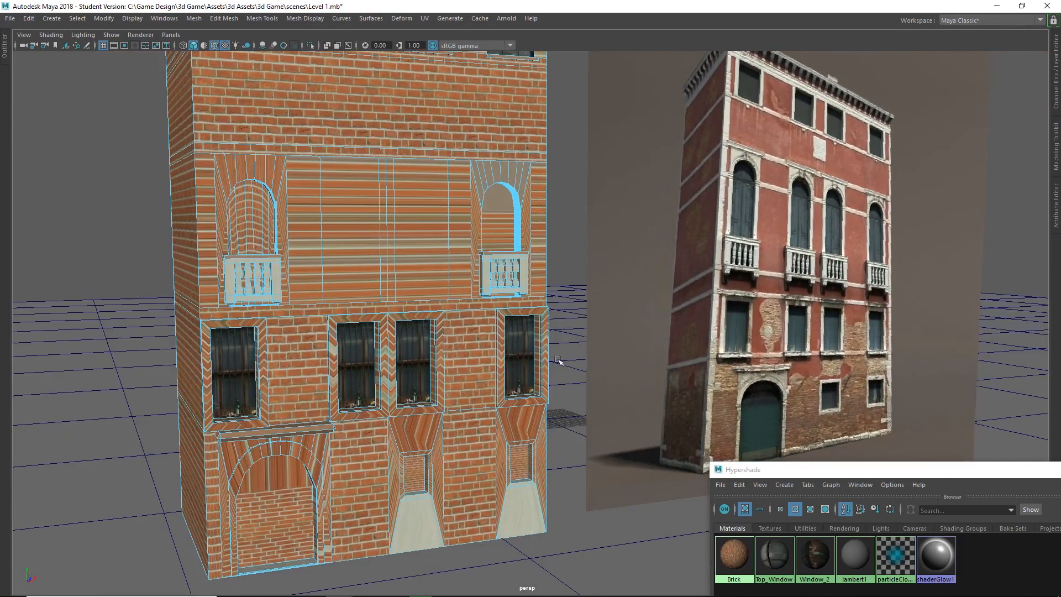
pyautogui.keyDown('alt'); pyautogui.moveTo(557, 360); pyautogui.dragTo(597, 287, button='middle'); pyautogui.keyUp('alt')
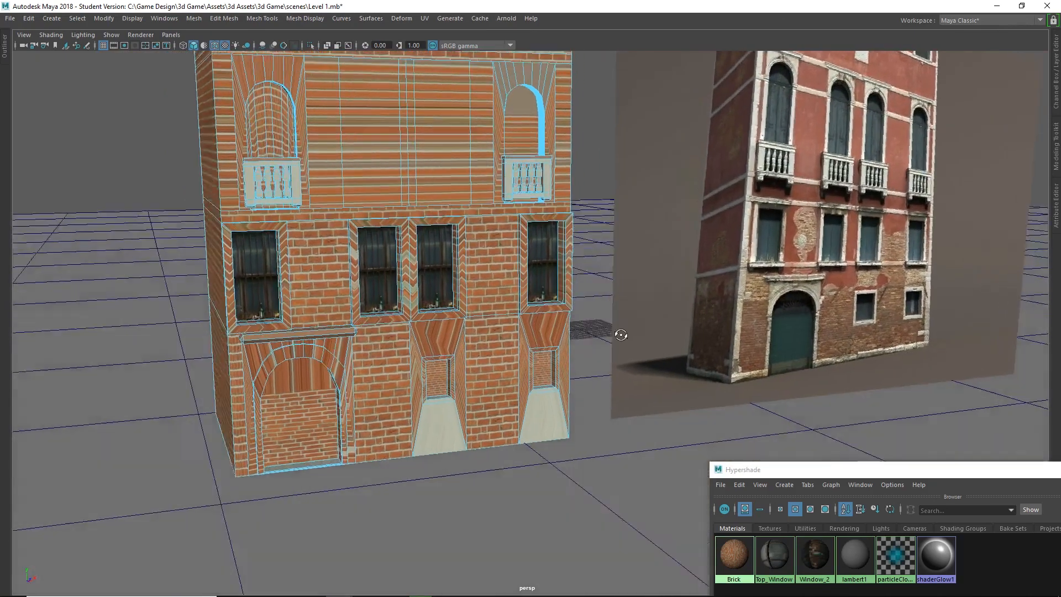